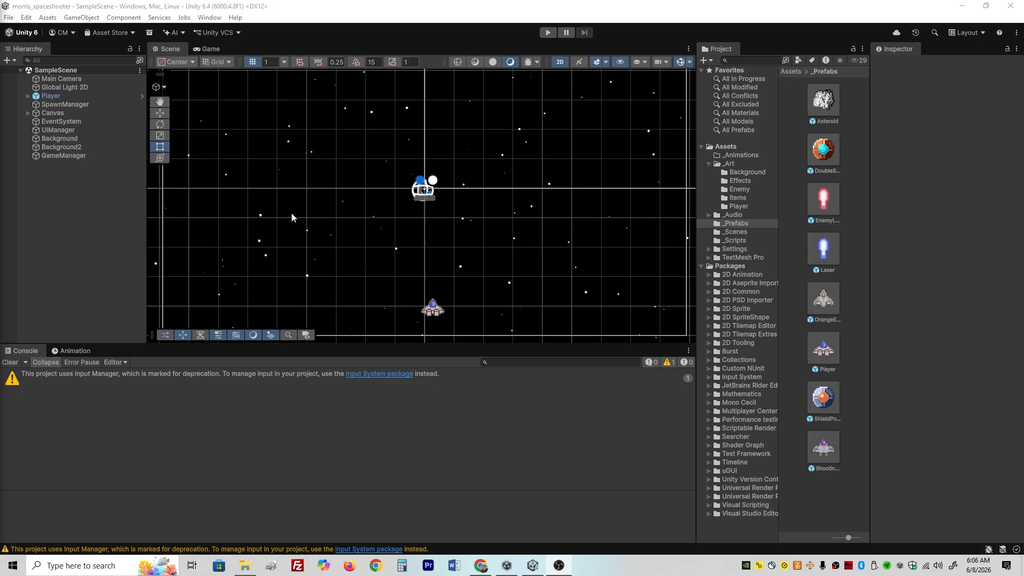
# Step: Add a Particle System effect as a child of the Player object in the scene hierarchy
pyautogui.click(67, 97)
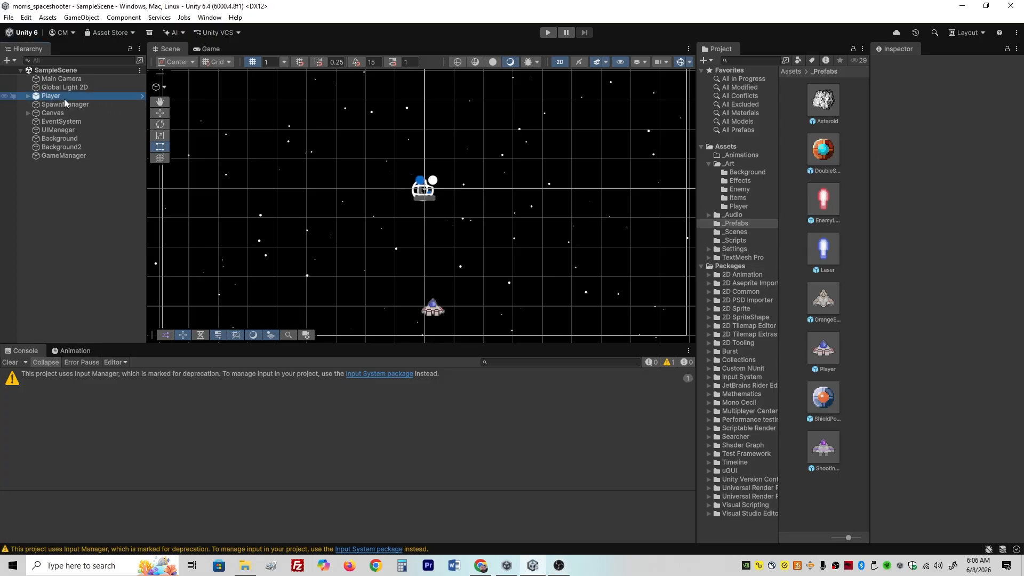
pyautogui.rightClick(70, 96)
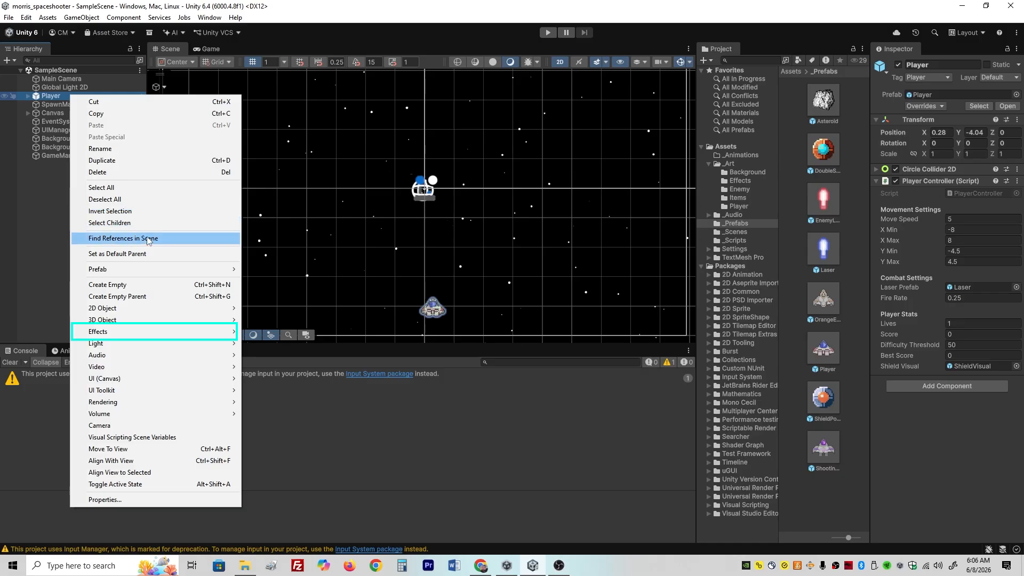
pyautogui.moveTo(155, 331)
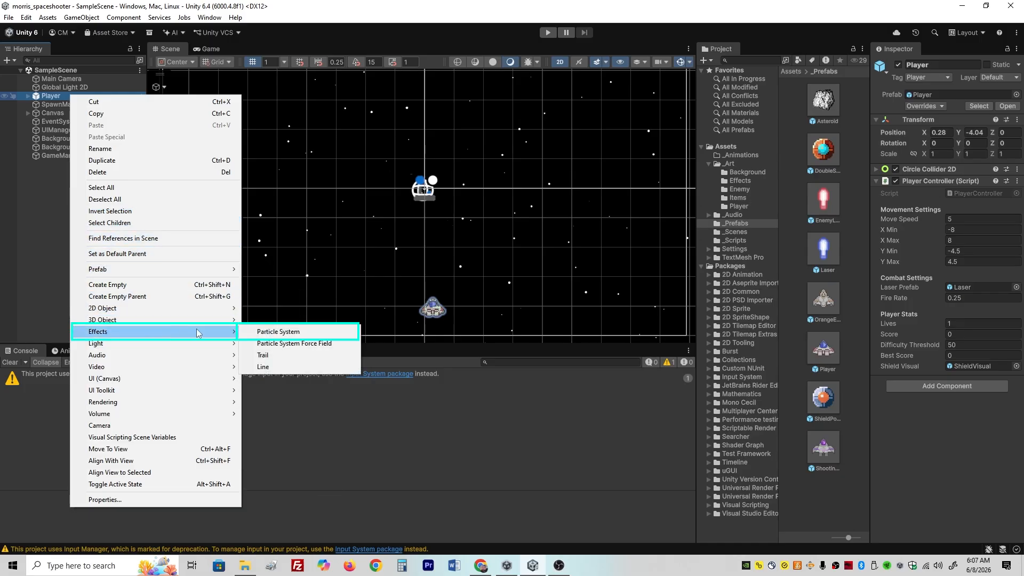
pyautogui.click(272, 331)
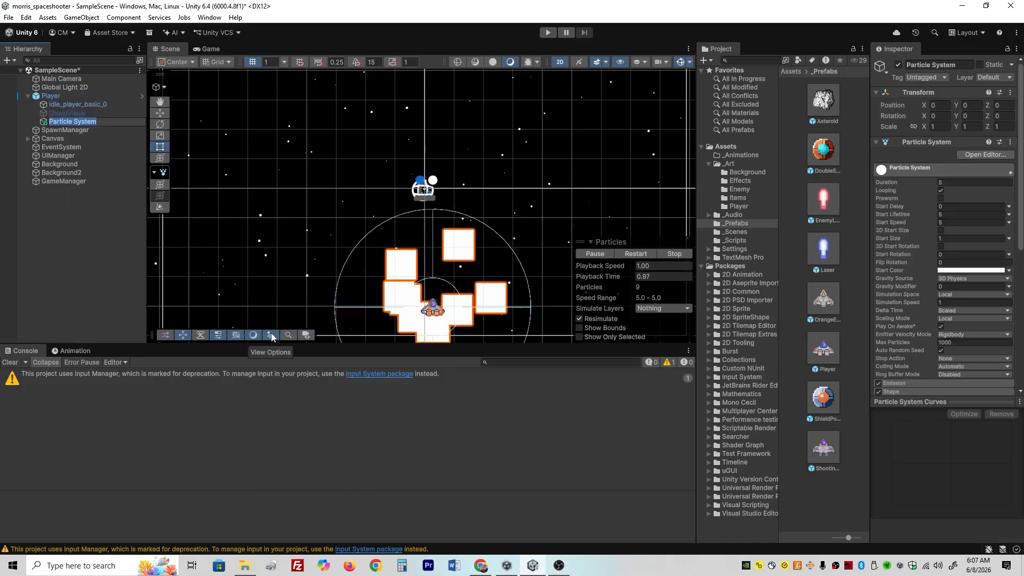
# Step: Rename the Player's new particle system object as EngineTrail
pyautogui.moveTo(482, 268); pyautogui.dragTo(467, 191, button='middle')
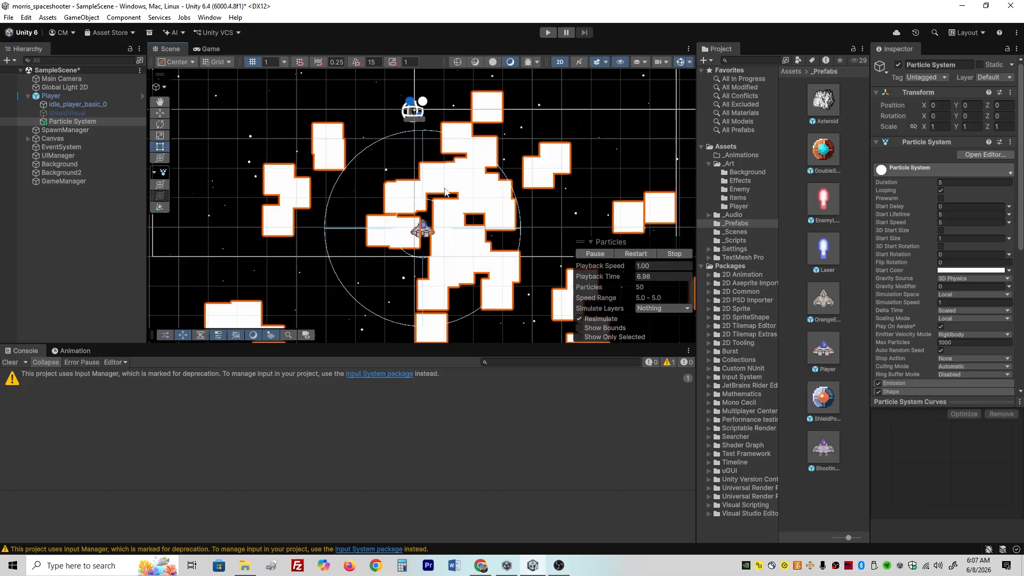
pyautogui.click(75, 123)
pyautogui.doubleClick(78, 121)
pyautogui.click(78, 121)
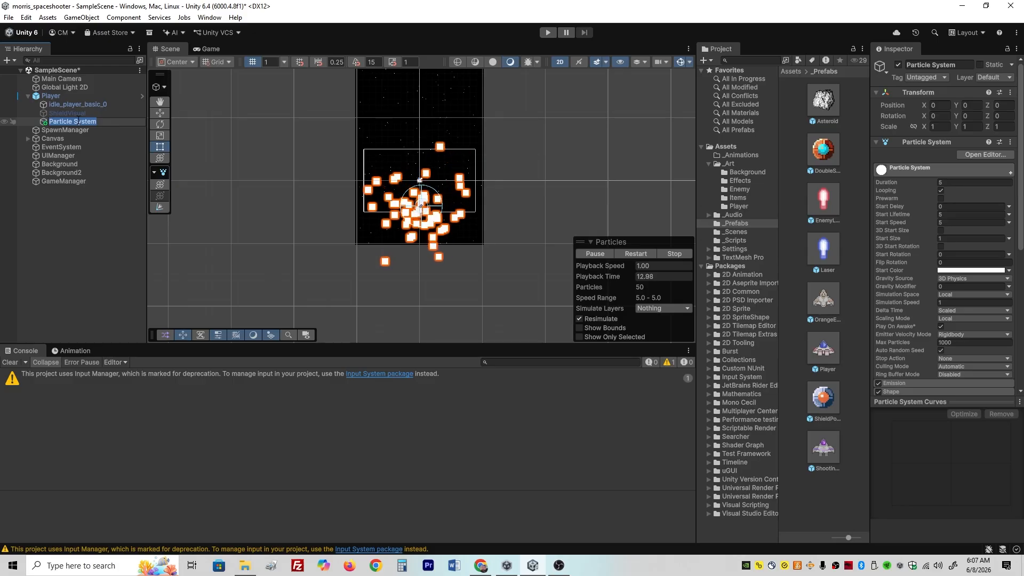
pyautogui.write('E')
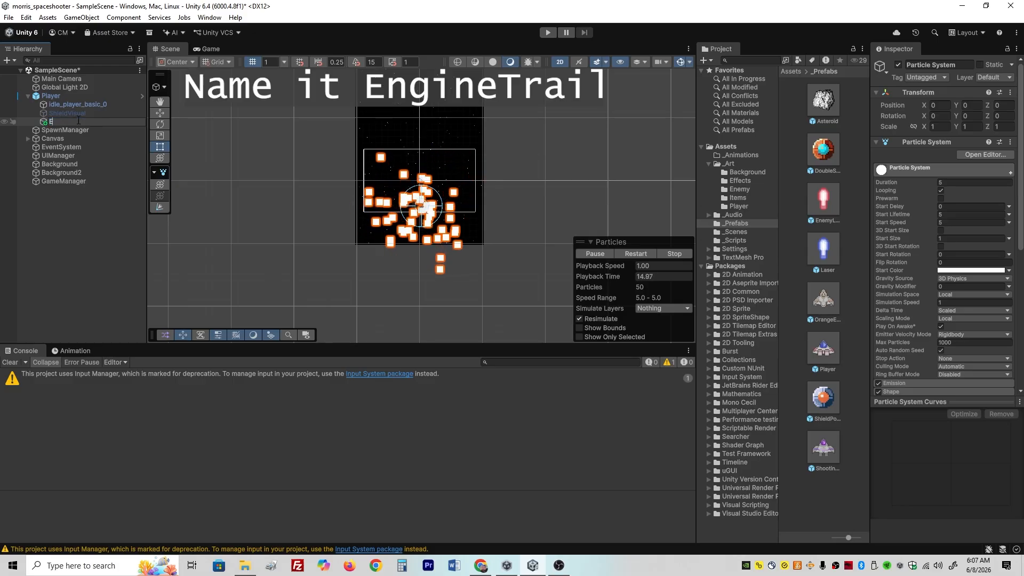
pyautogui.write('ngineTr')
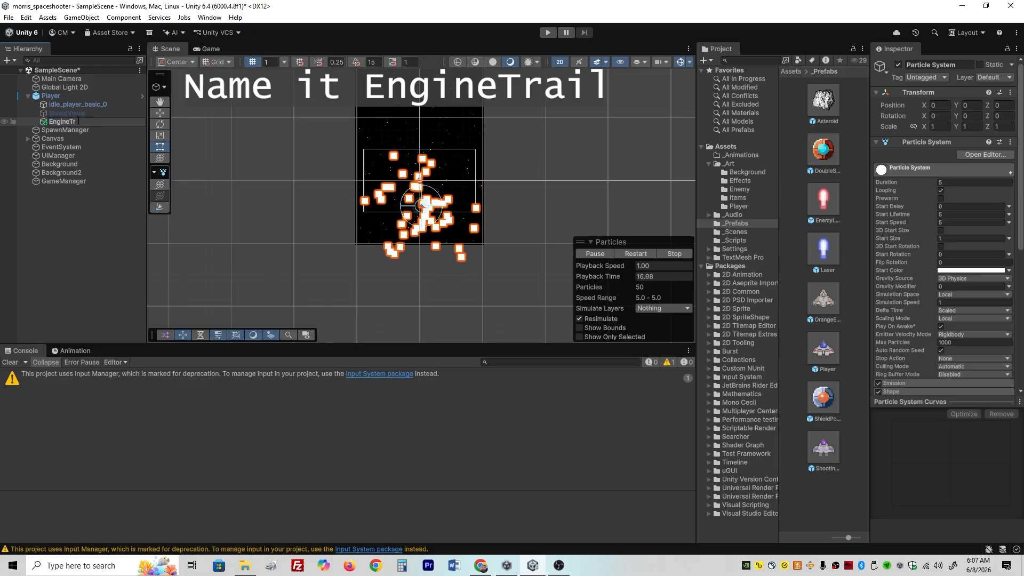
pyautogui.write('ail')
pyautogui.press('Return')
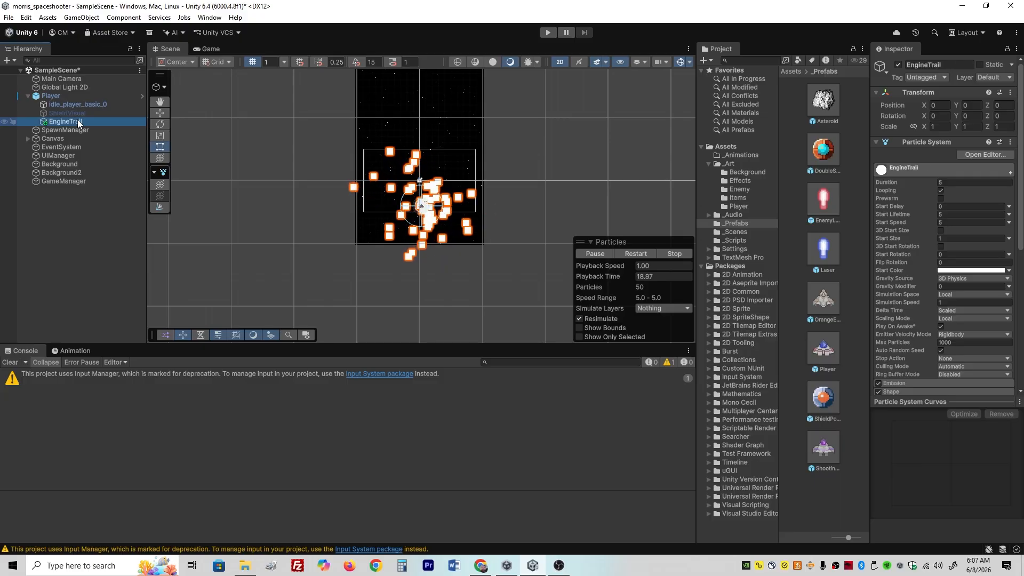
# Step: Set EngineTrail's Y position to -0.5 and its X rotation to 90
pyautogui.scroll(4, 435, 216)
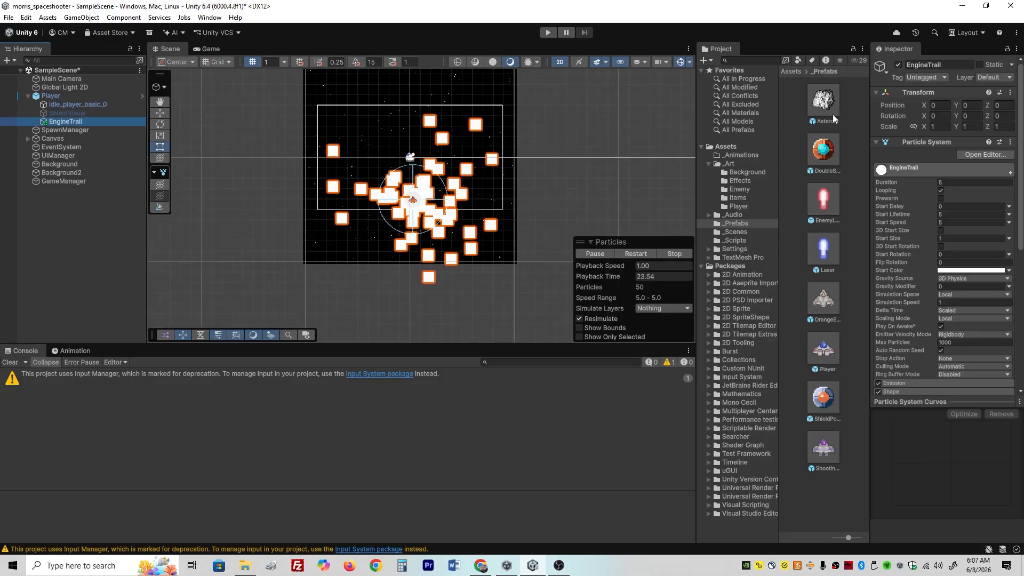
pyautogui.click(974, 108)
pyautogui.write('-0.5')
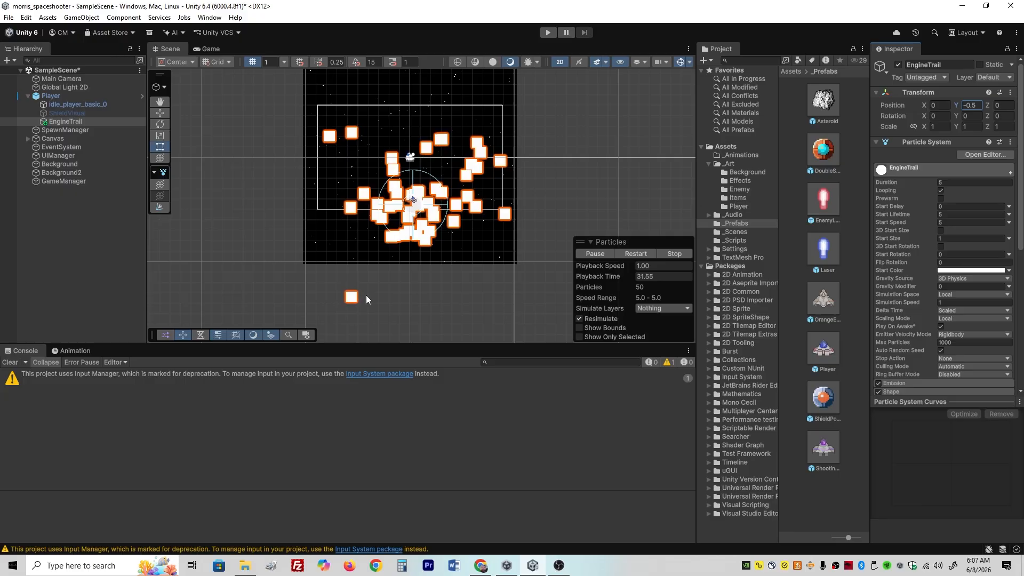
pyautogui.scroll(3, 357, 292)
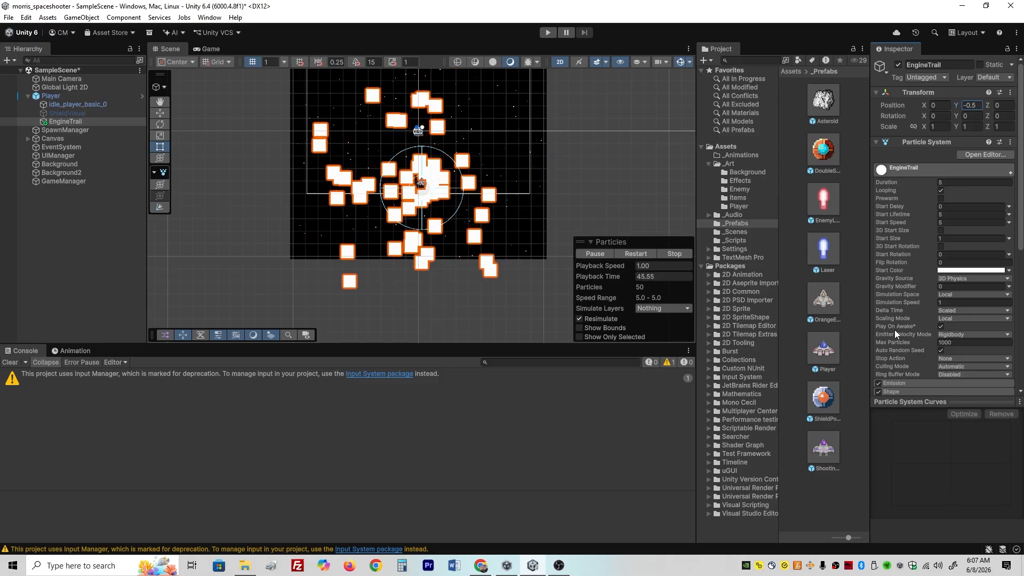
pyautogui.scroll(5, 478, 255)
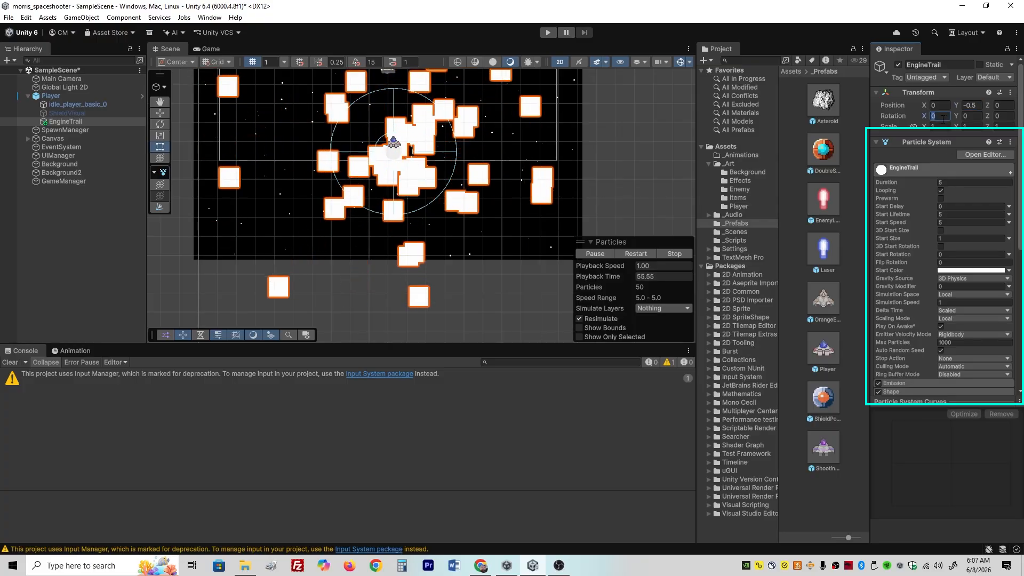
pyautogui.click(942, 116)
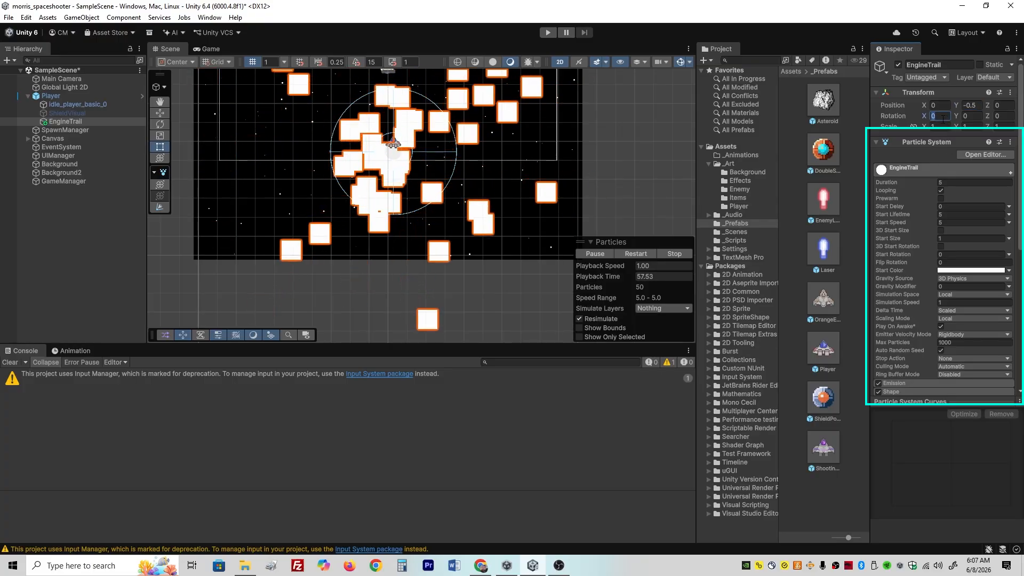
pyautogui.write('90')
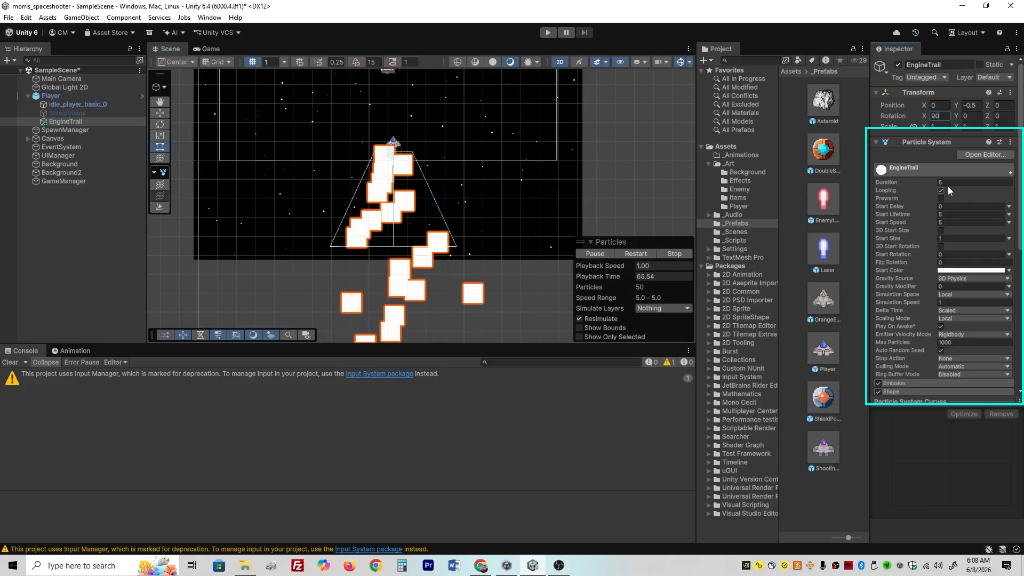
# Step: Set the EngineTrail particles' Start Lifetime to 0.3 and Start Size to 0.2
pyautogui.click(892, 216)
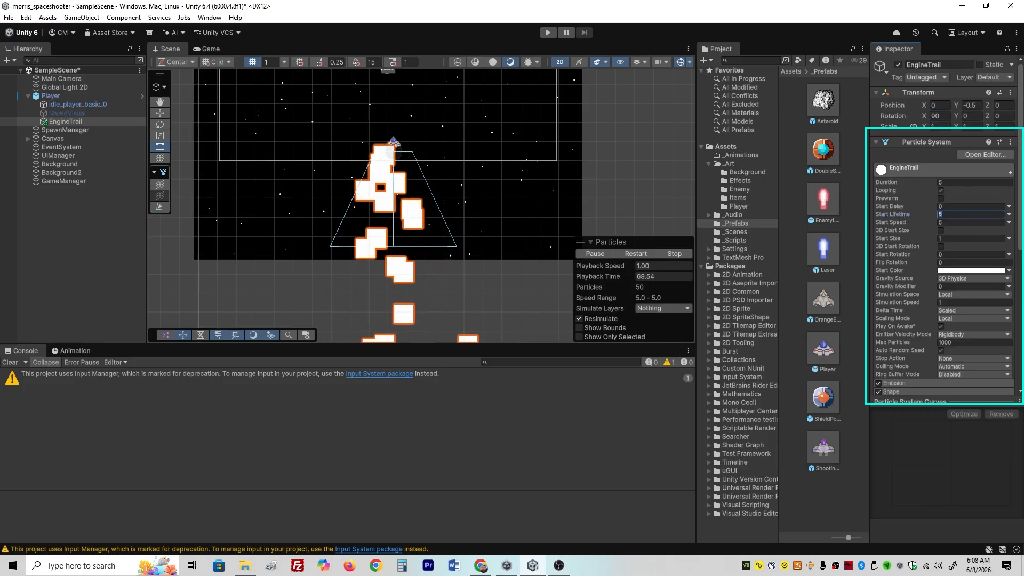
pyautogui.write('0.3')
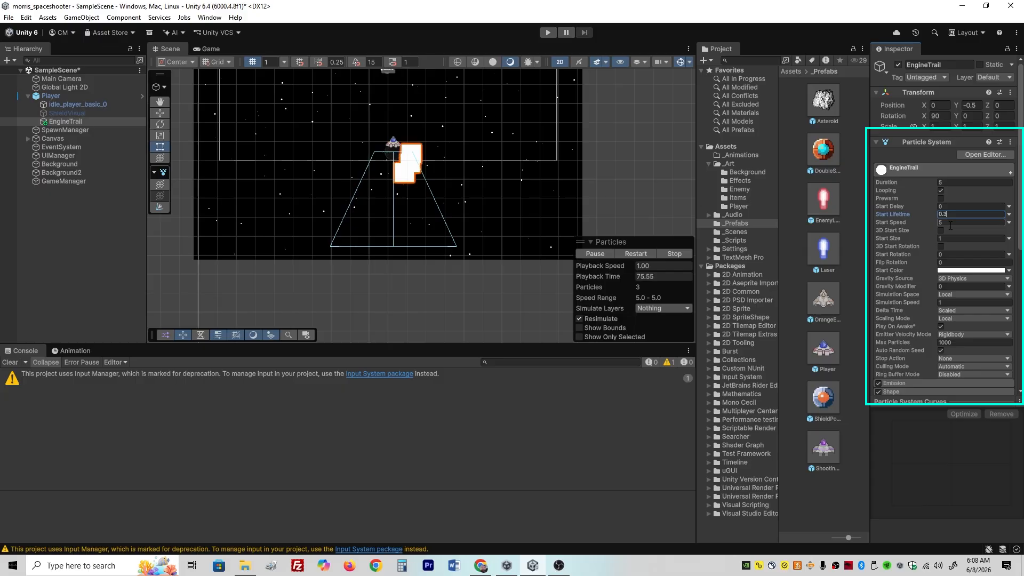
pyautogui.click(944, 238)
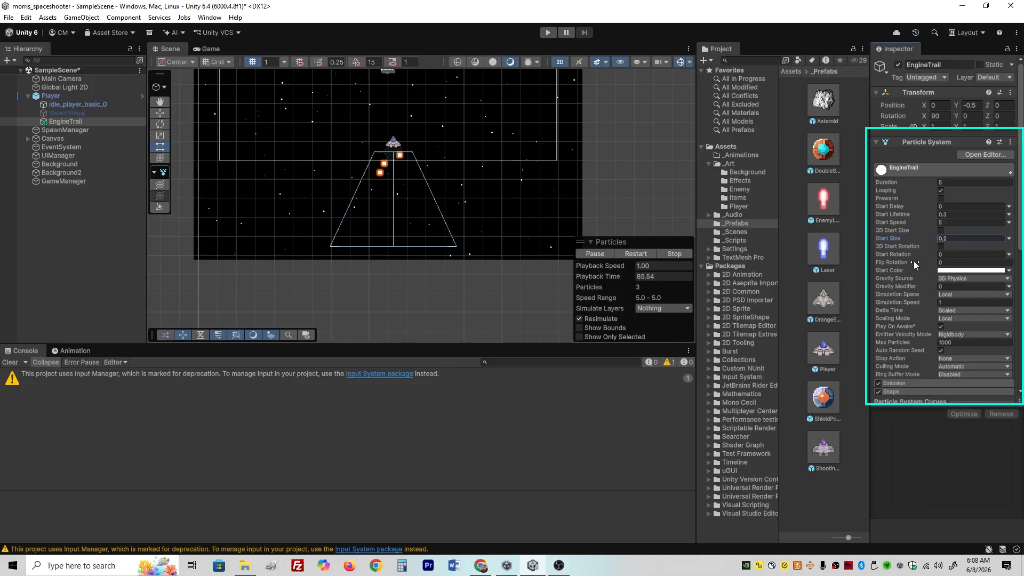
# Step: Set the EngineTrail's Start Color to orange (EA8B36) and its Simulation Space to World
pyautogui.click(953, 270)
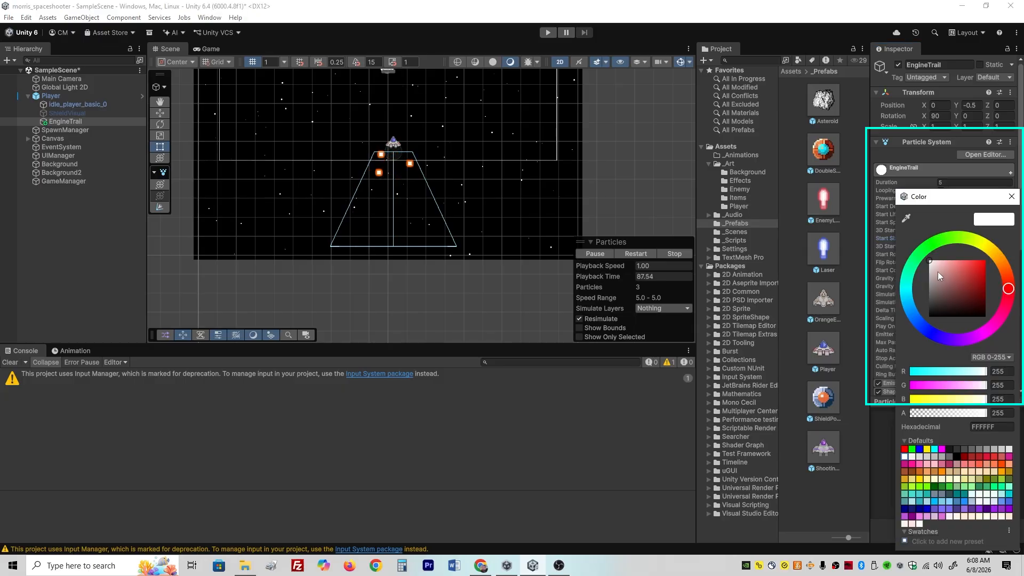
pyautogui.moveTo(1007, 273)
pyautogui.mouseDown()
pyautogui.moveTo(1001, 261)
pyautogui.moveTo(962, 273)
pyautogui.moveTo(976, 279)
pyautogui.moveTo(982, 269)
pyautogui.moveTo(968, 259)
pyautogui.moveTo(973, 265)
pyautogui.mouseUp()
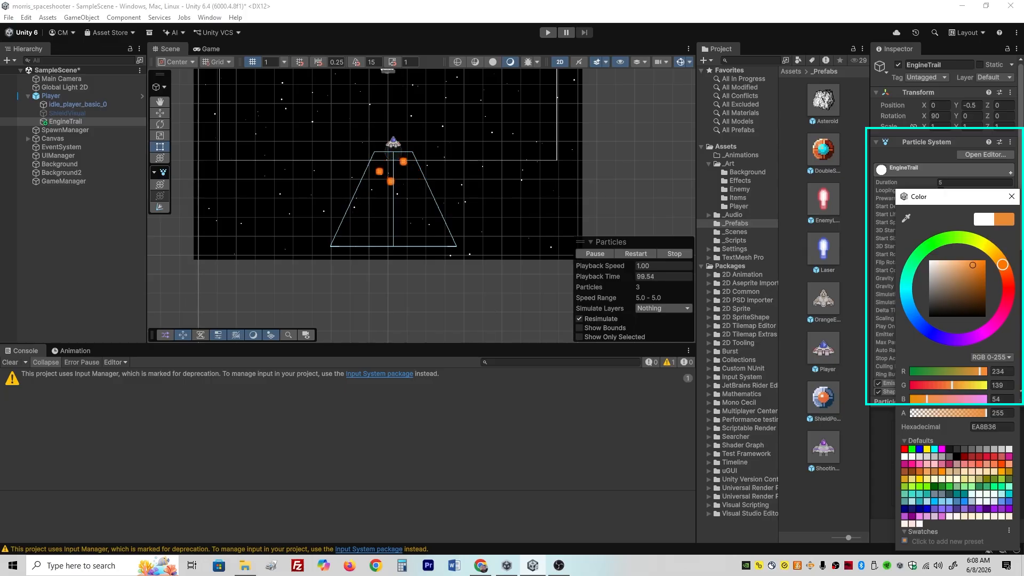
pyautogui.click(1011, 198)
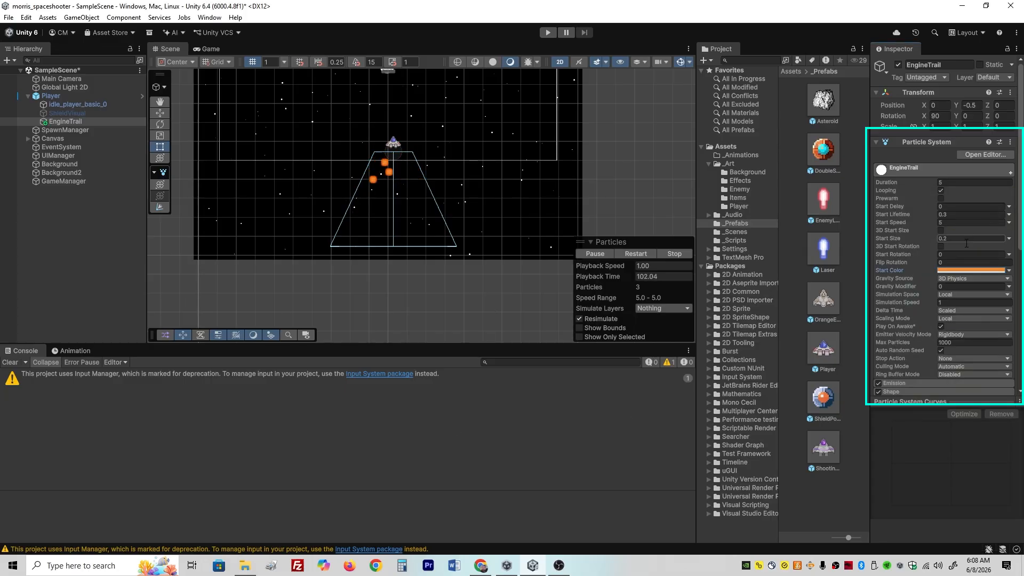
pyautogui.click(946, 296)
pyautogui.click(960, 316)
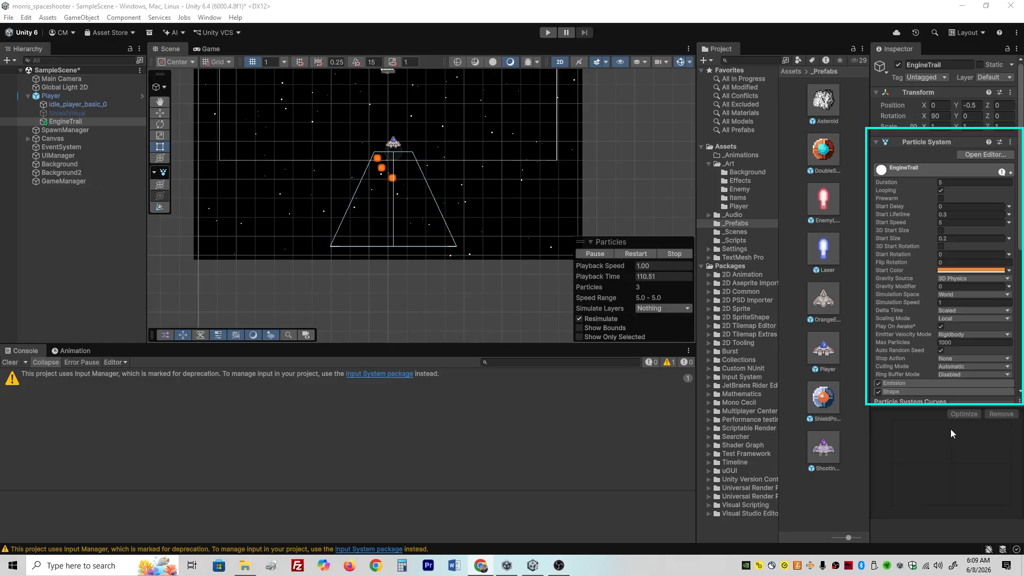
# Step: Set the EngineTrail's emission Rate over Time to 30
pyautogui.click(920, 385)
pyautogui.scroll(-2, 926, 363)
pyautogui.scroll(-1, 926, 363)
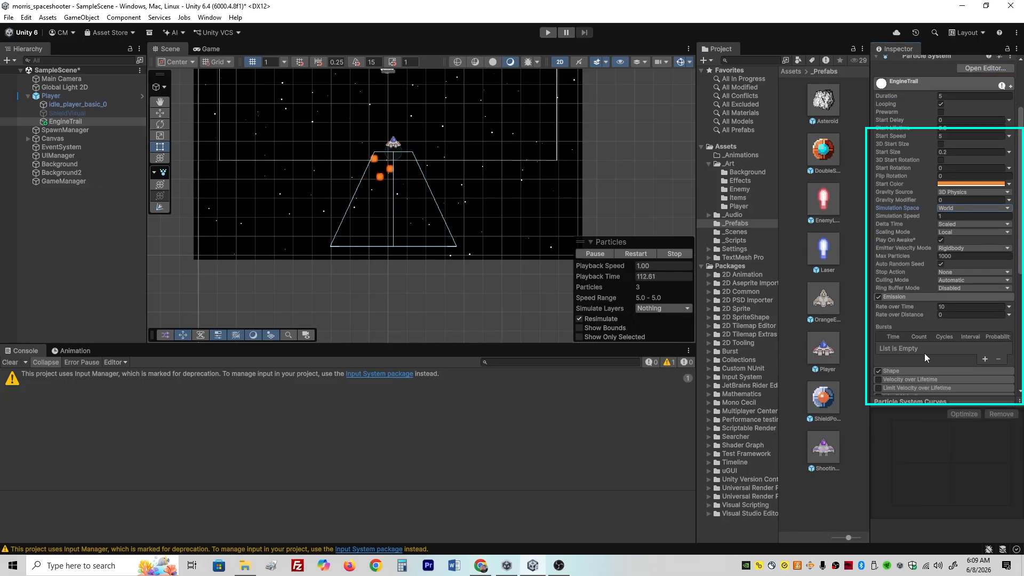
pyautogui.click(950, 307)
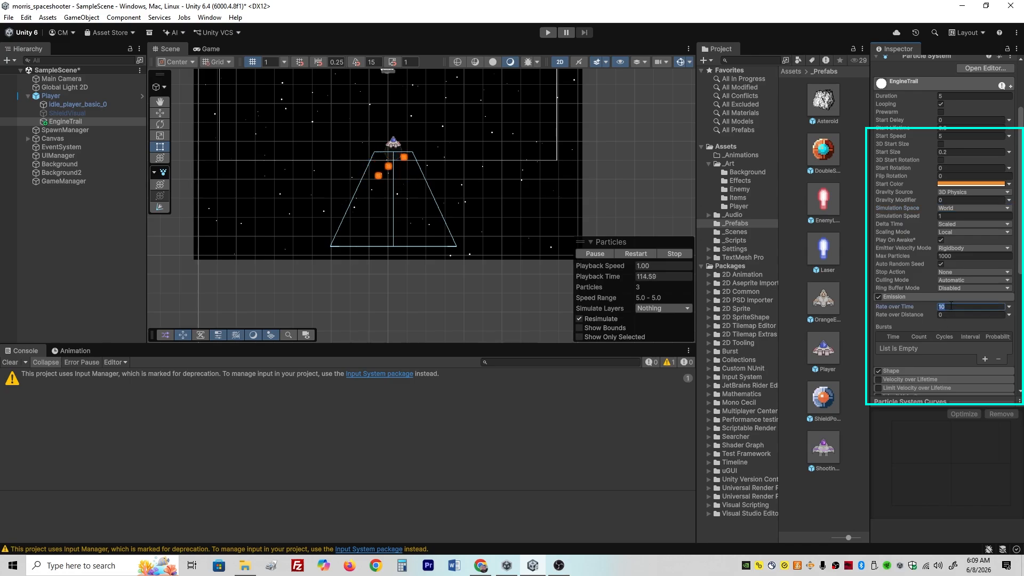
pyautogui.write('30')
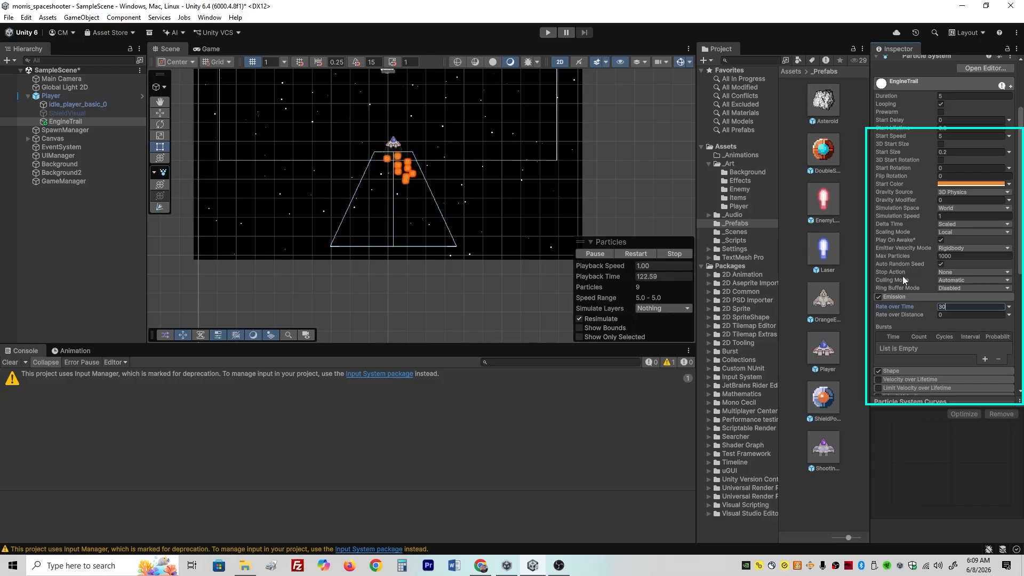
pyautogui.click(920, 297)
# Step: Set the EngineTrail's cone emitter shape to an angle of 10 and a radius of 0.1
pyautogui.click(918, 306)
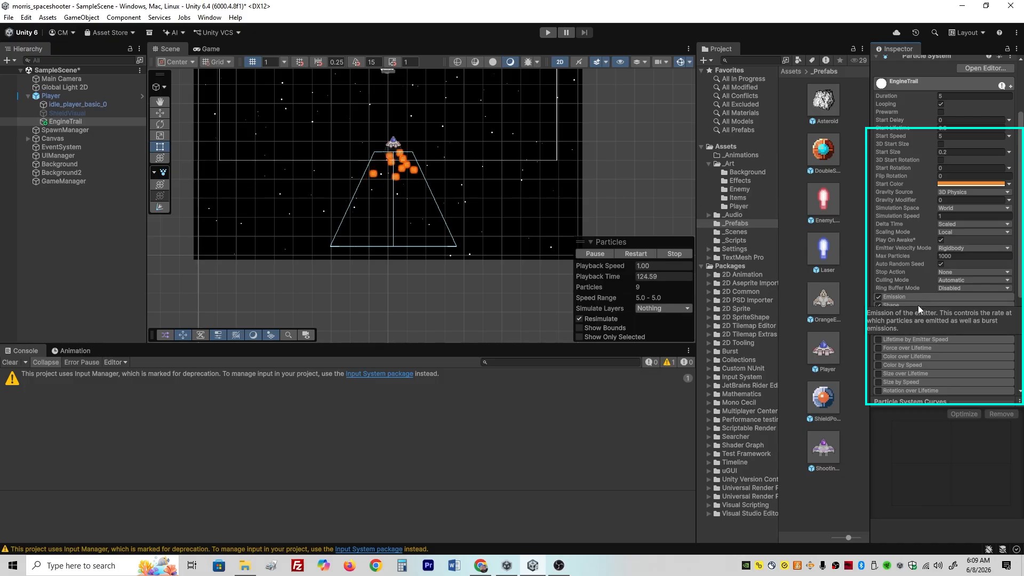
pyautogui.click(920, 304)
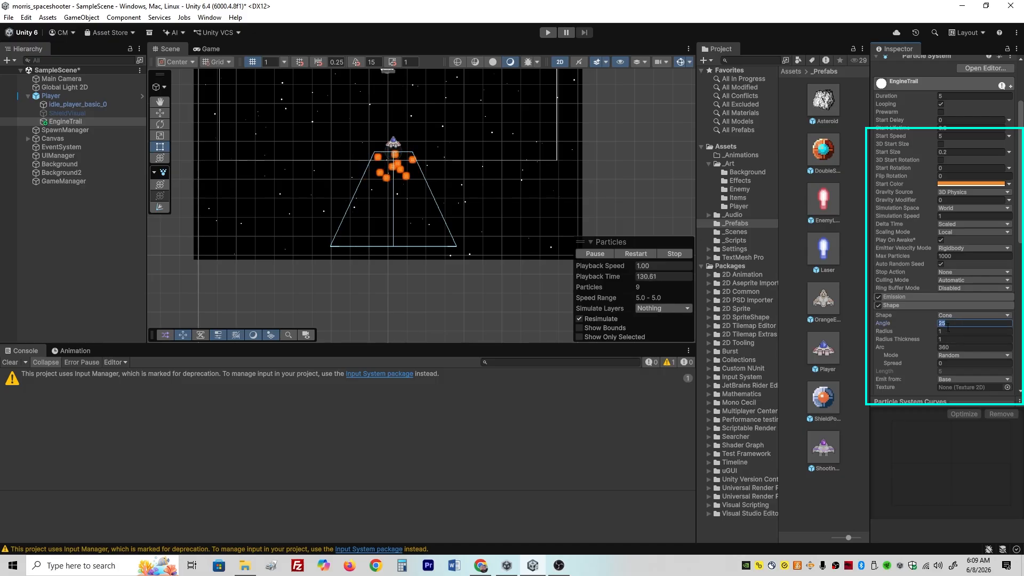
pyautogui.click(955, 322)
pyautogui.write('10')
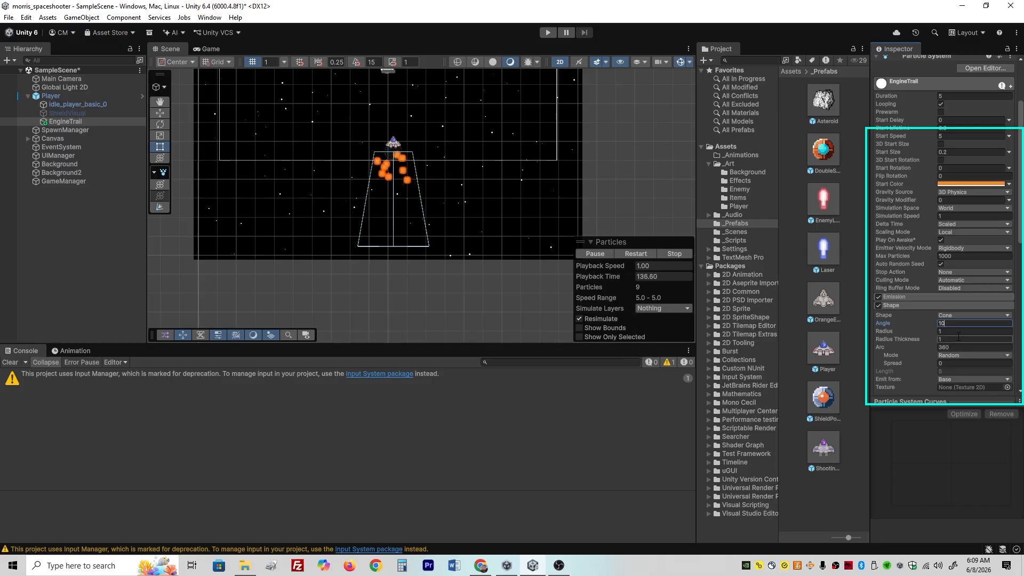
pyautogui.click(951, 330)
pyautogui.write('0')
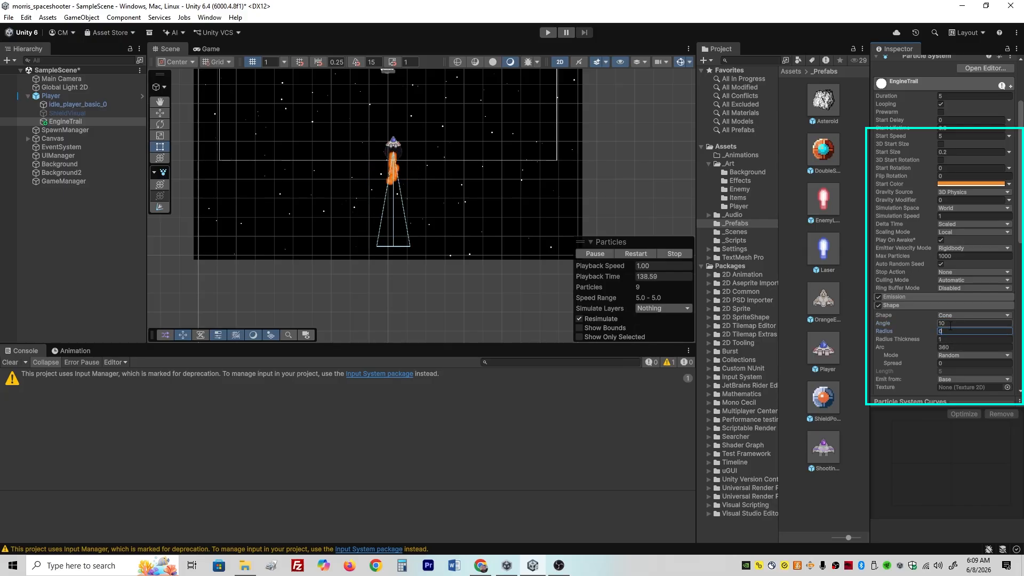
pyautogui.write('.1')
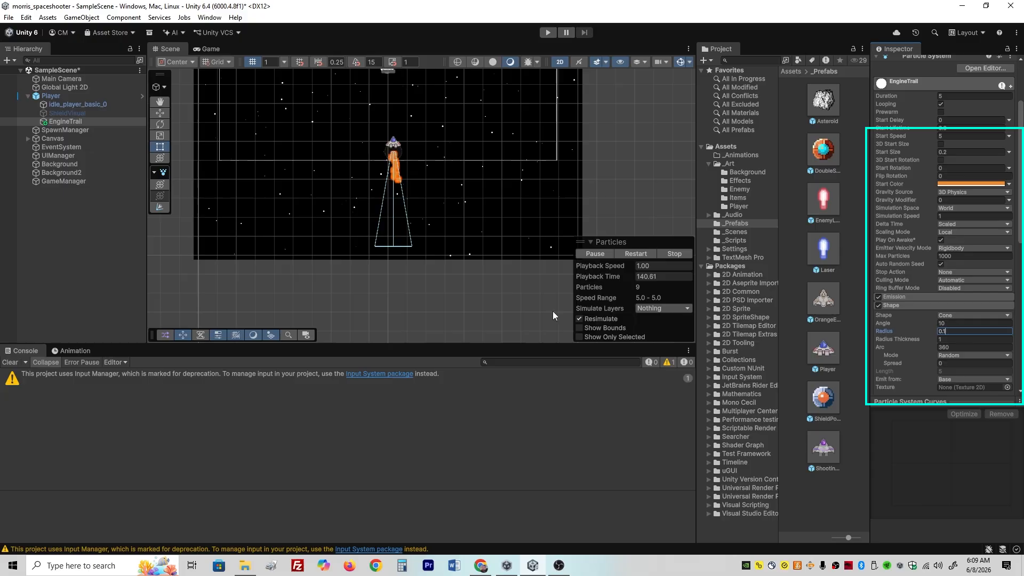
# Step: Set the EngineTrail's Y position to -0.4 to bring the trail closer to the Player ship
pyautogui.click(462, 306)
pyautogui.moveTo(455, 164); pyautogui.dragTo(504, 231, button='middle')
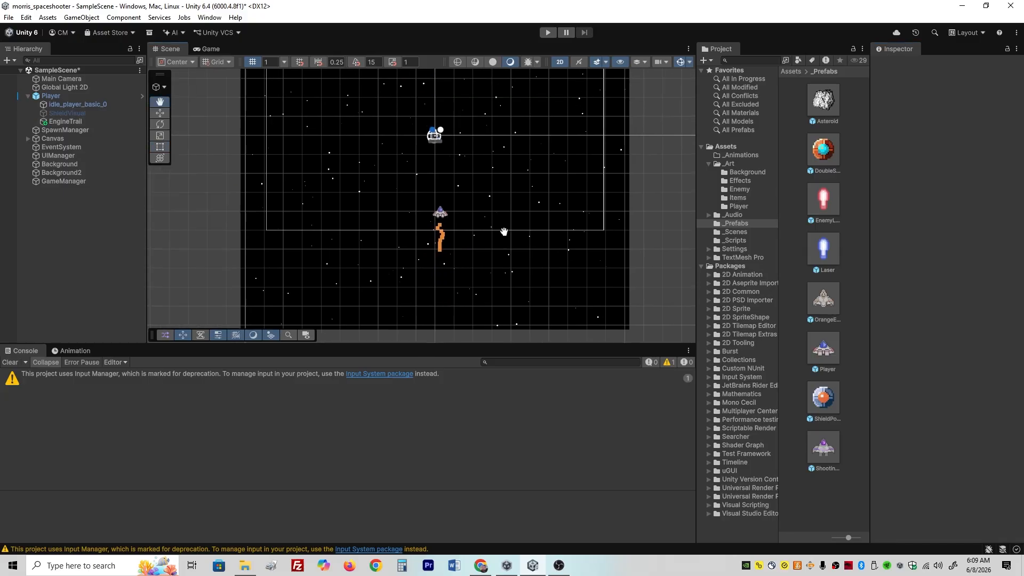
pyautogui.click(441, 213)
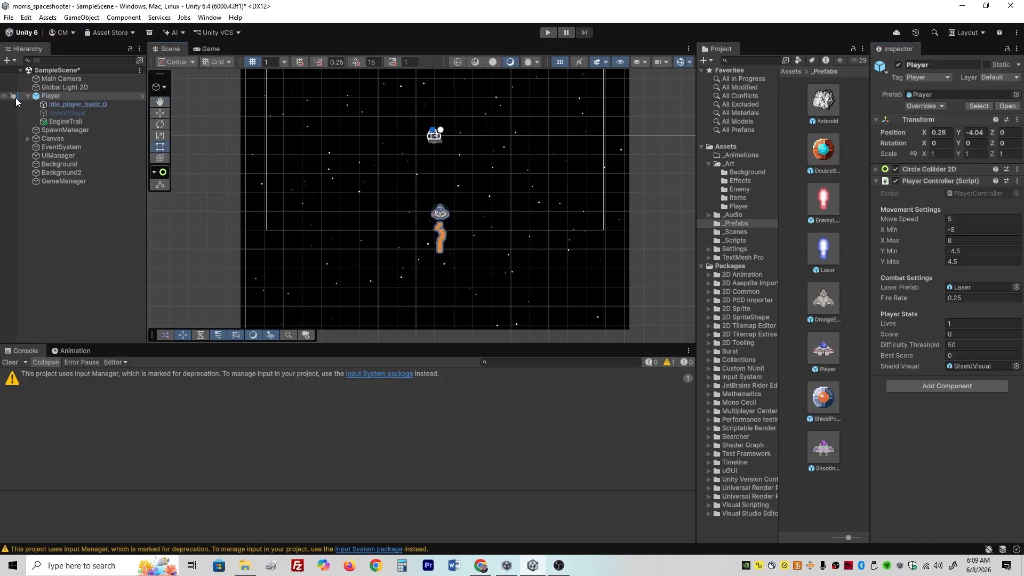
pyautogui.click(16, 121)
pyautogui.scroll(3, 408, 207)
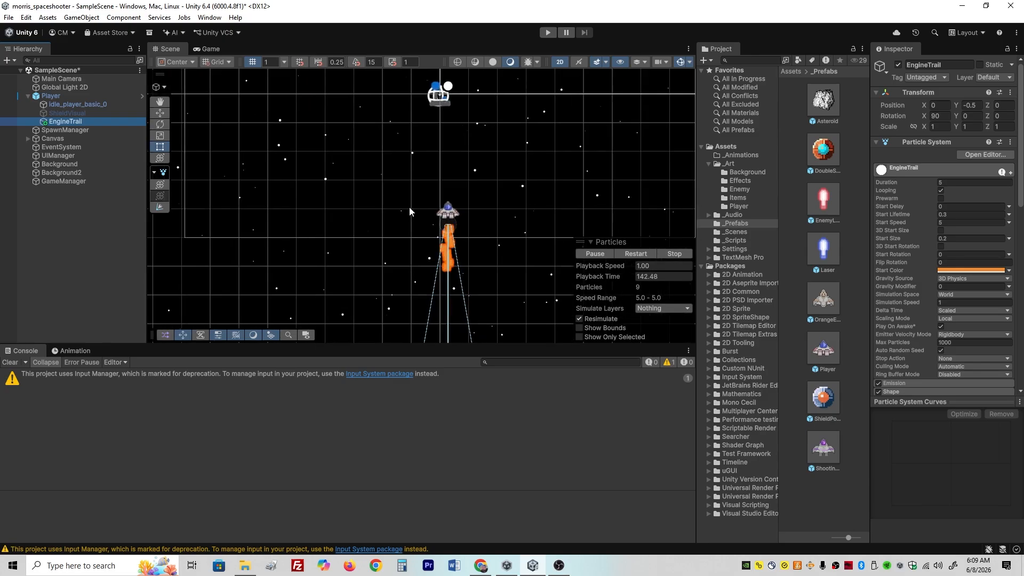
pyautogui.scroll(5, 408, 207)
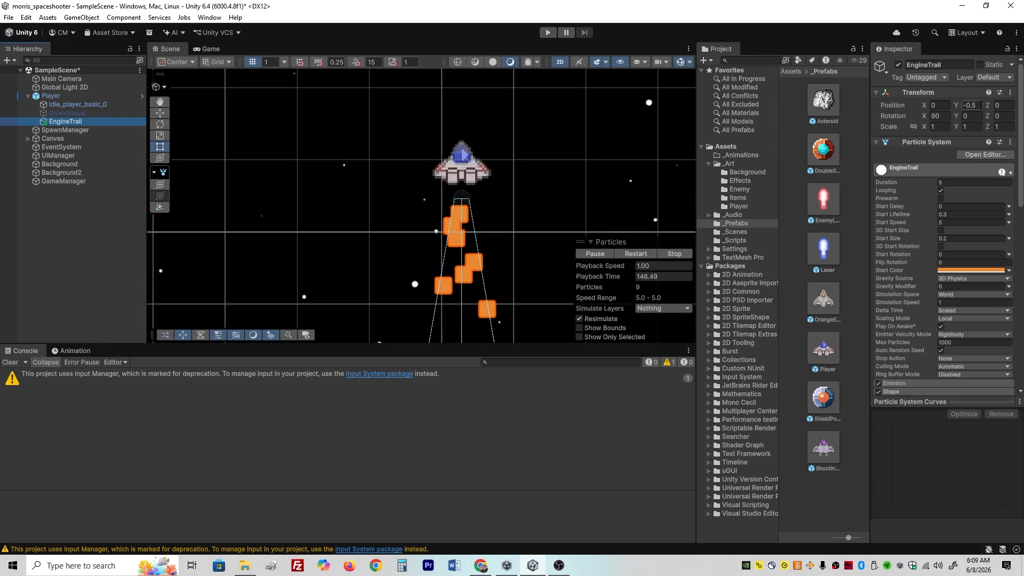
pyautogui.click(983, 105)
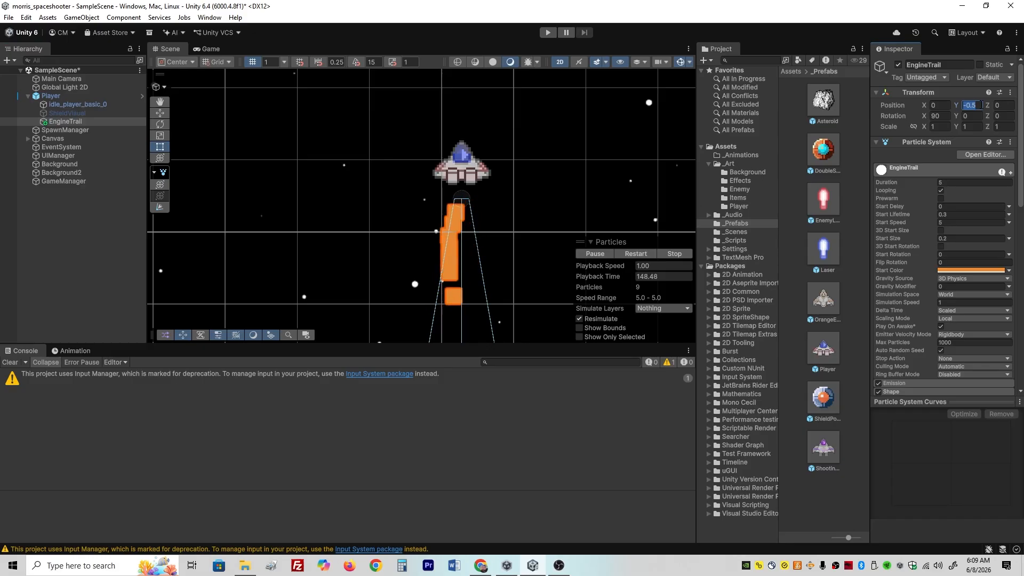
pyautogui.write('-0')
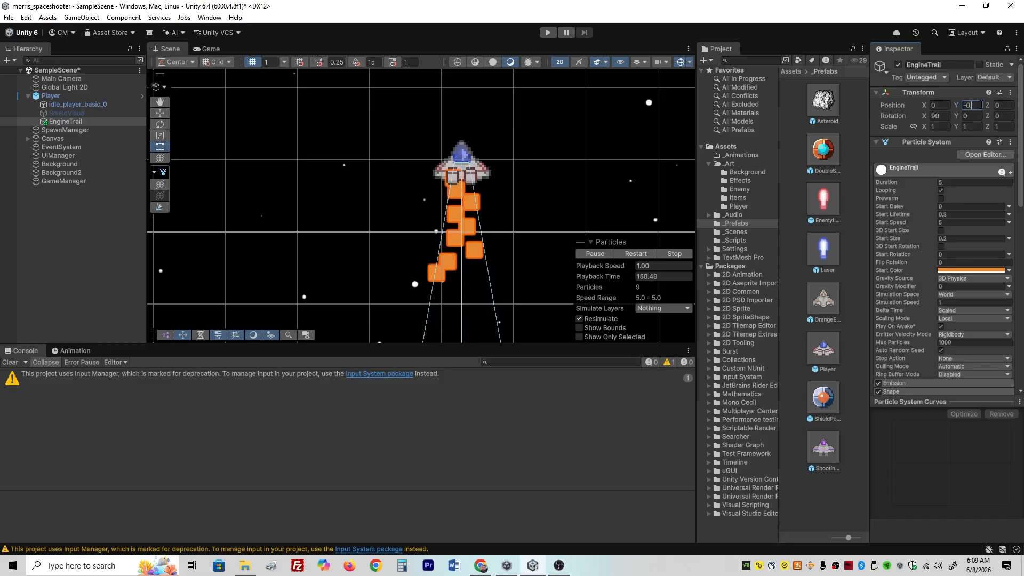
pyautogui.write('.3')
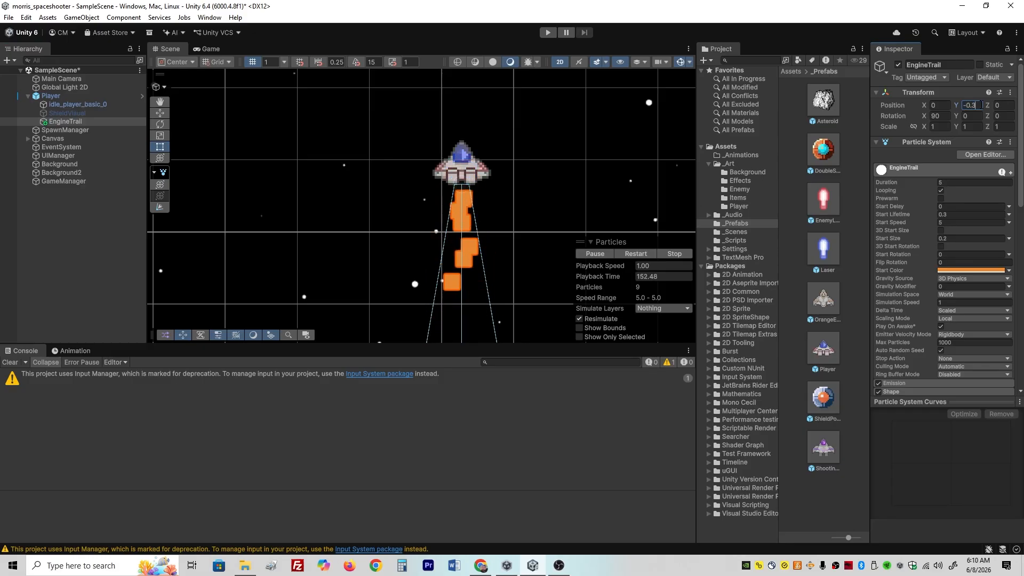
pyautogui.press('BackSpace')
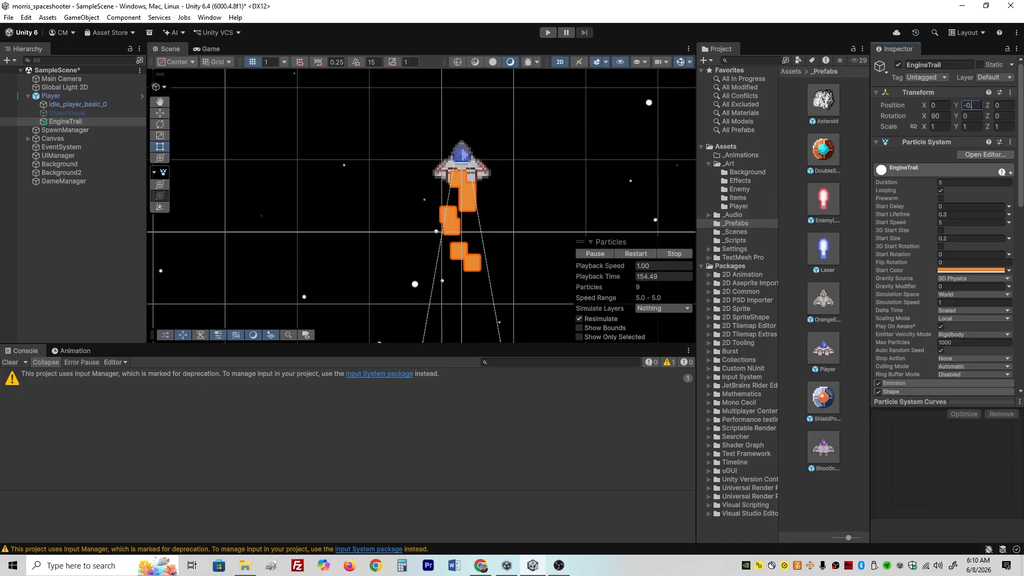
pyautogui.write('4')
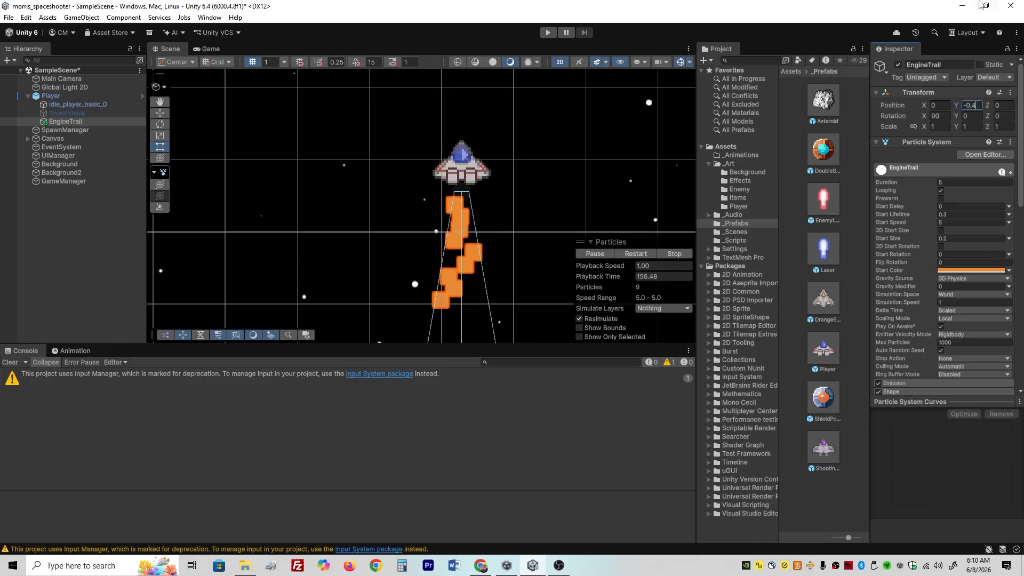
pyautogui.click(511, 267)
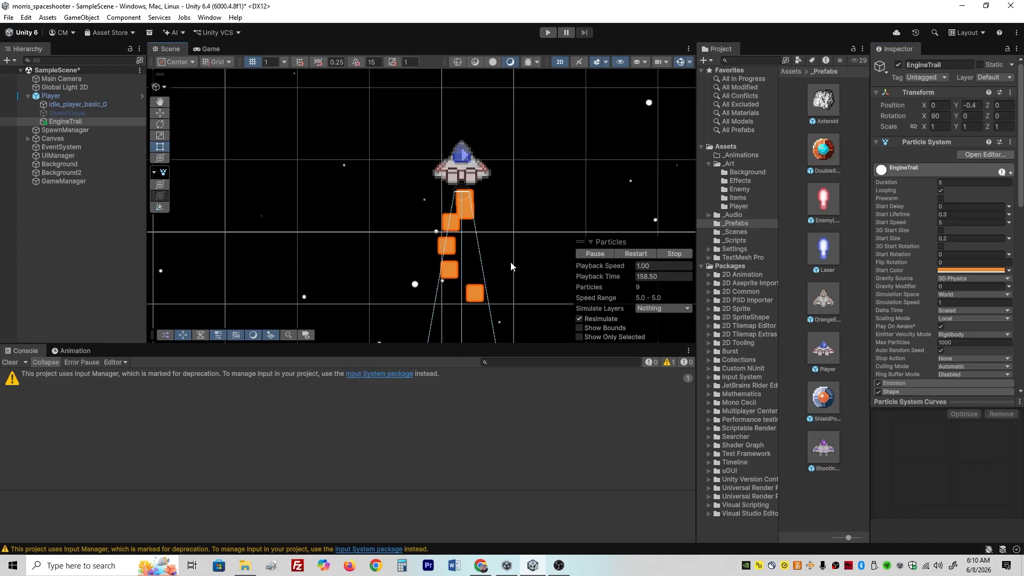
pyautogui.click(415, 264)
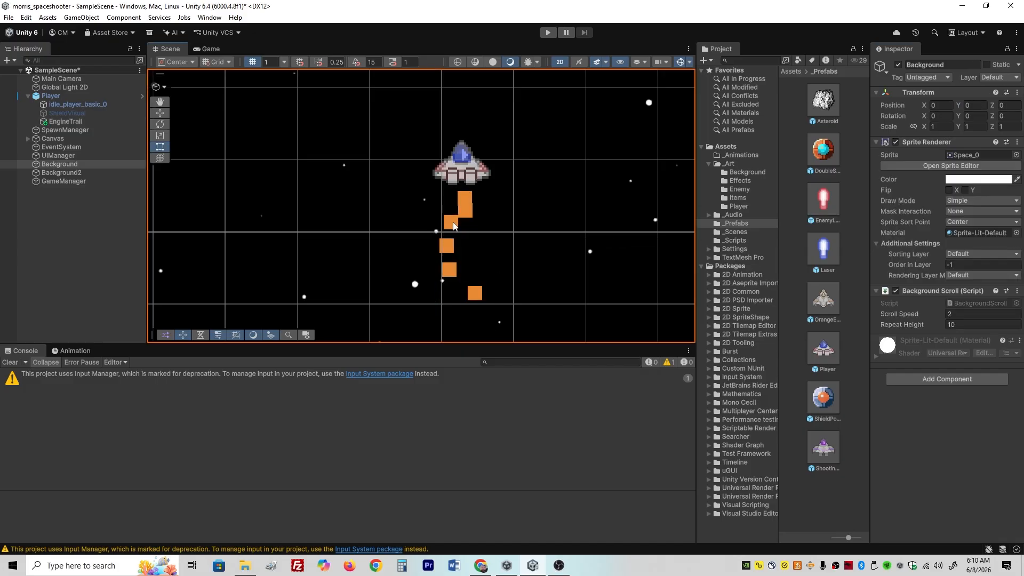
pyautogui.scroll(-5, 453, 226)
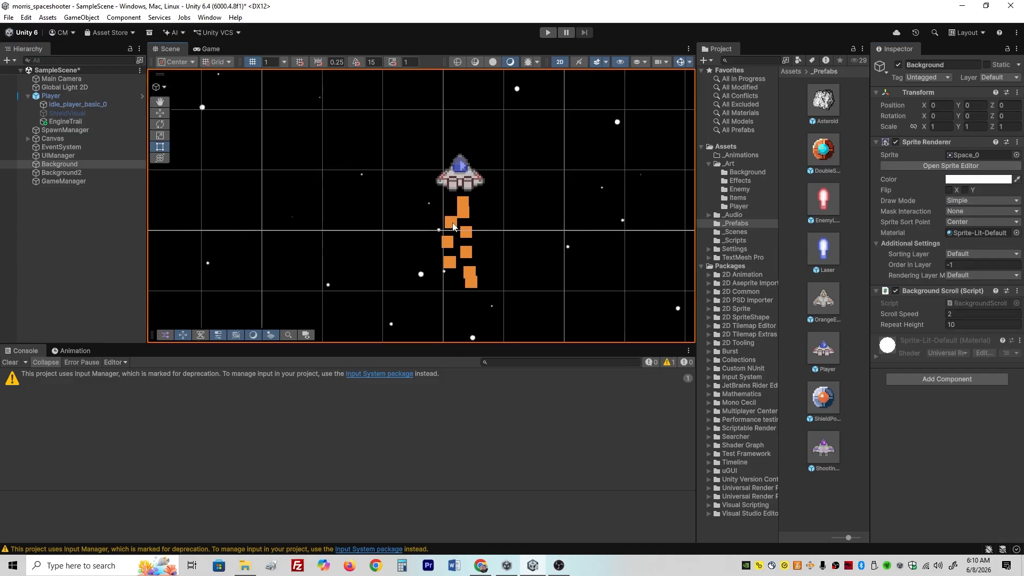
# Step: Apply all overrides on the Player instance, including the EngineTrail, to the Player prefab
pyautogui.click(64, 122)
pyautogui.click(51, 98)
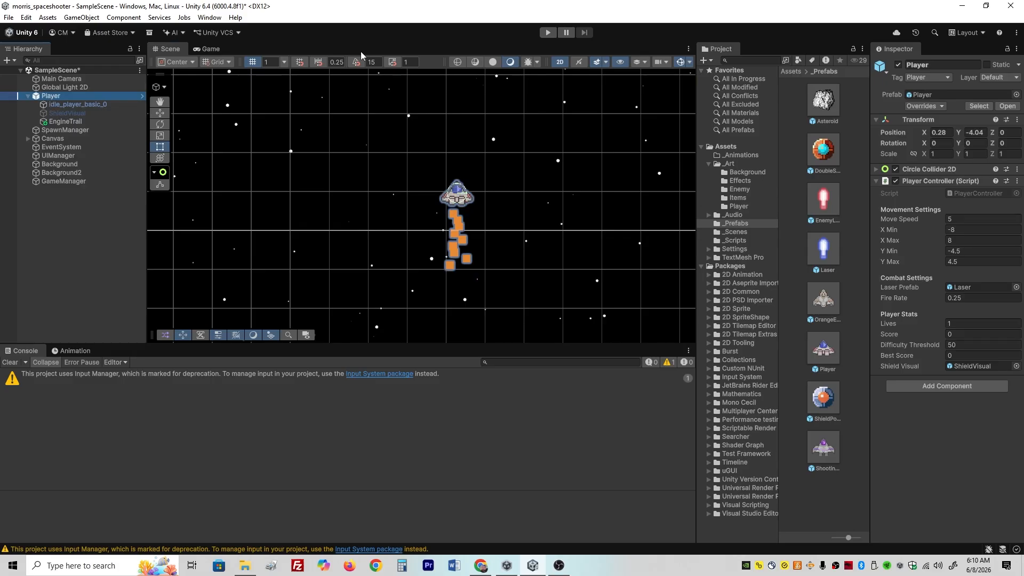
pyautogui.click(931, 106)
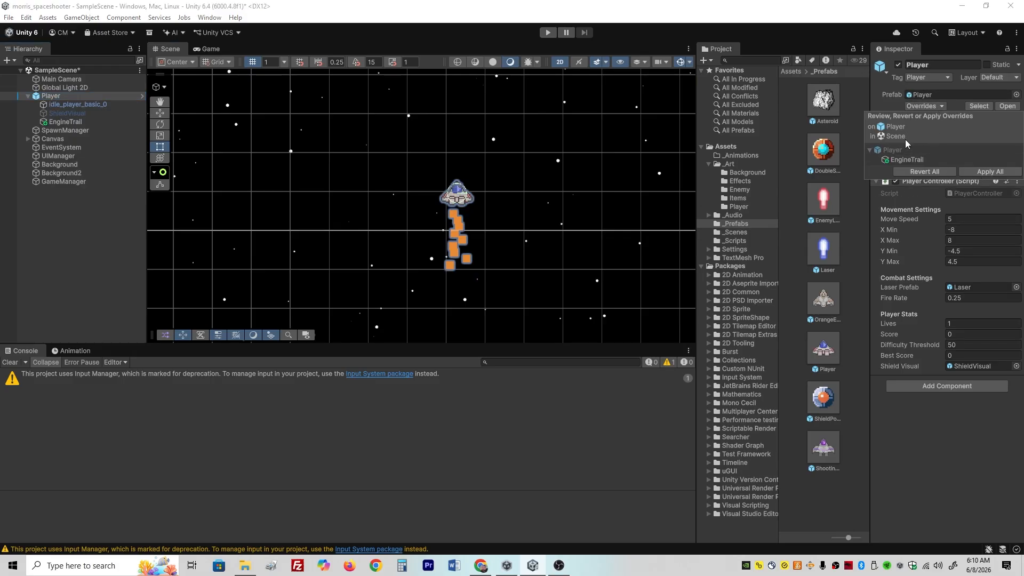
pyautogui.click(981, 173)
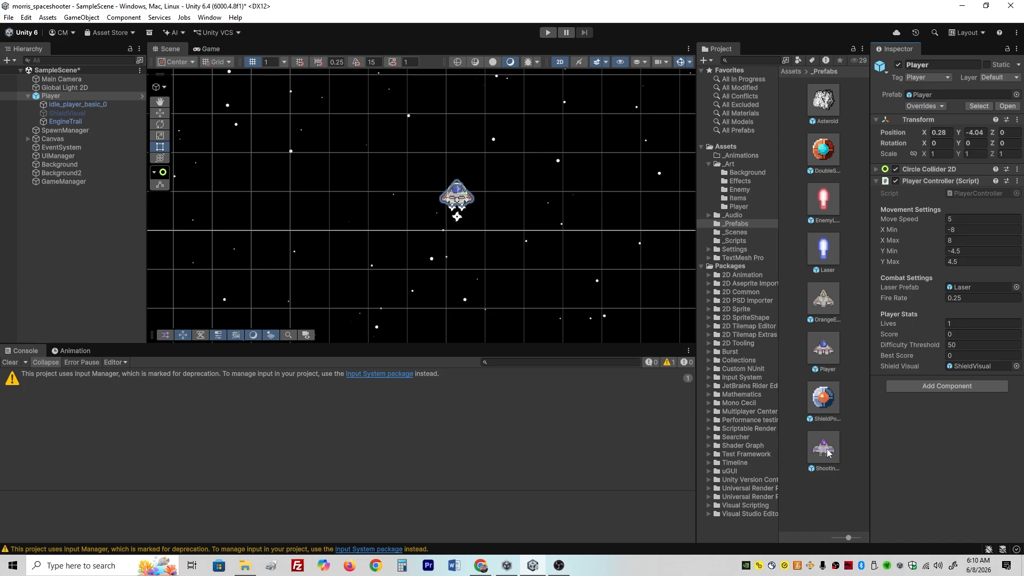
# Step: Add the ShootingEnemy prefab to the scene and parent a duplicate of the Player's EngineTrail under it
pyautogui.moveTo(829, 453); pyautogui.dragTo(76, 225)
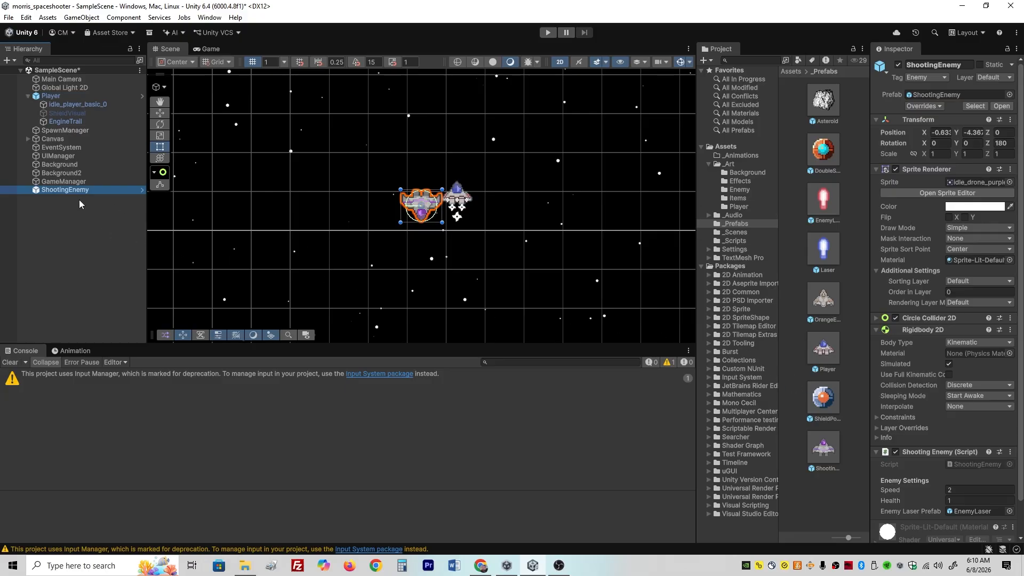
pyautogui.click(61, 122)
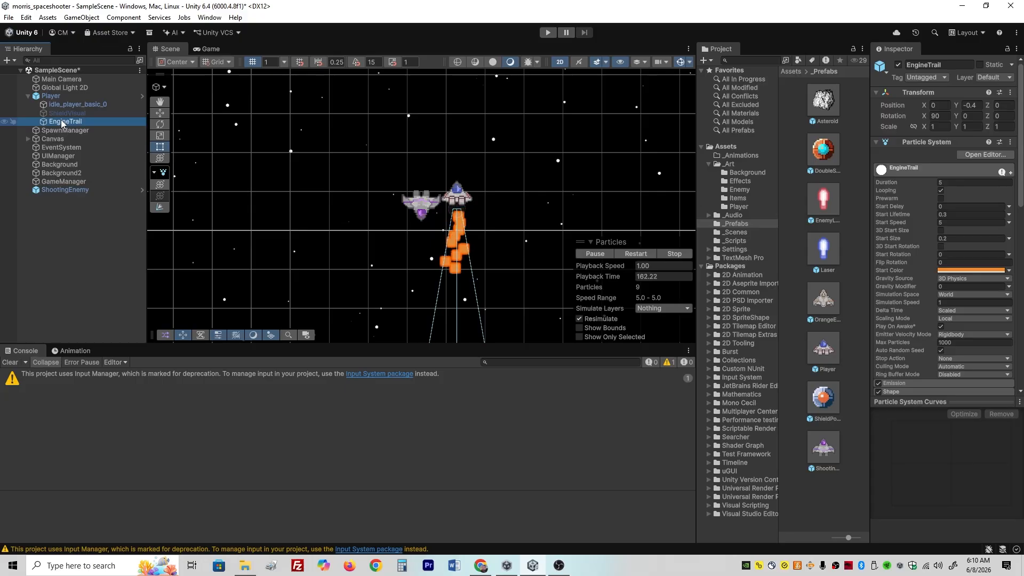
pyautogui.hotkey('ctrl', 'd')
pyautogui.moveTo(63, 131)
pyautogui.mouseDown()
pyautogui.moveTo(79, 158)
pyautogui.moveTo(72, 199)
pyautogui.mouseUp()
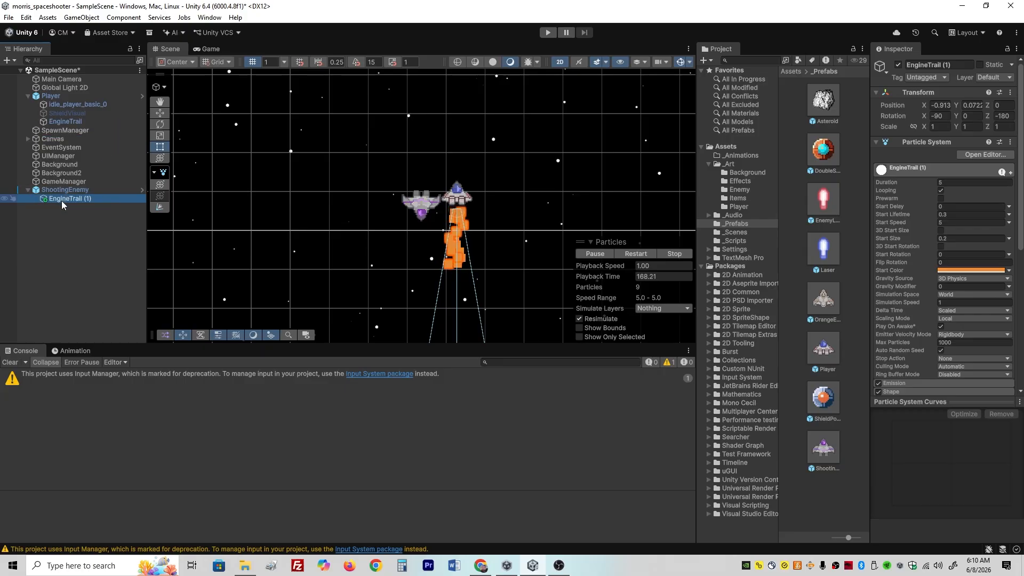
# Step: Move the duplicated EngineTrail onto the rear of the ShootingEnemy, at about X -0.03 and Y -0.32
pyautogui.moveTo(474, 214); pyautogui.dragTo(474, 222, button='middle')
pyautogui.press('w')
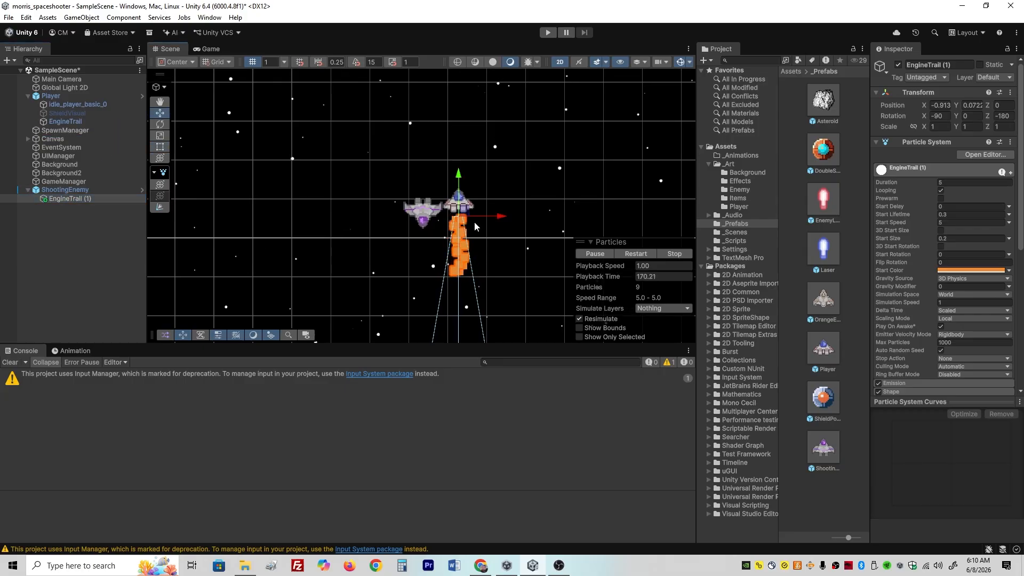
pyautogui.moveTo(475, 222); pyautogui.dragTo(457, 229)
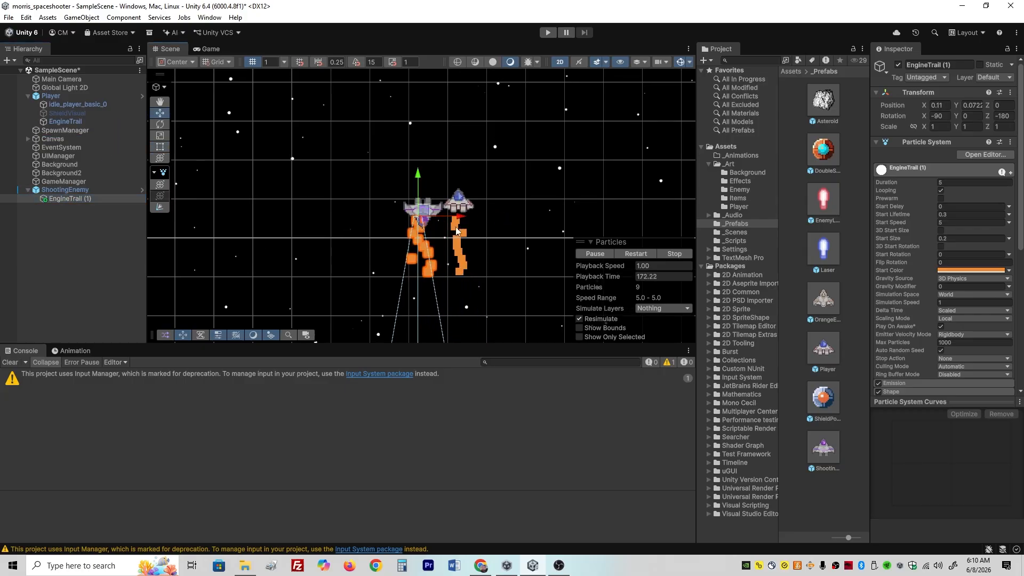
pyautogui.moveTo(417, 171); pyautogui.dragTo(417, 157)
pyautogui.moveTo(461, 202); pyautogui.dragTo(468, 202)
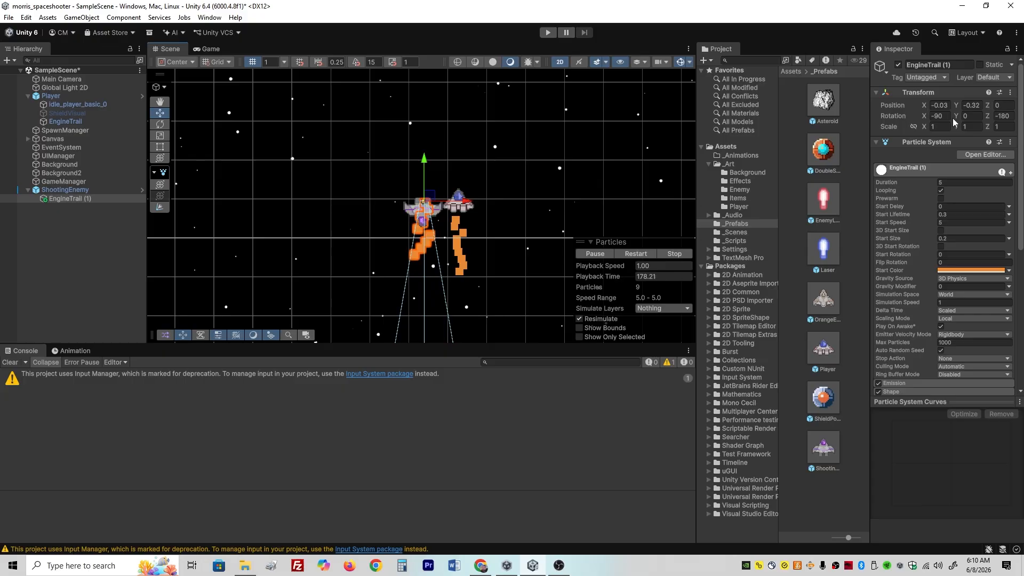
# Step: Set the ShootingEnemy trail's X rotation to 90 so the particles emit behind the enemy
pyautogui.moveTo(923, 116); pyautogui.dragTo(928, 118)
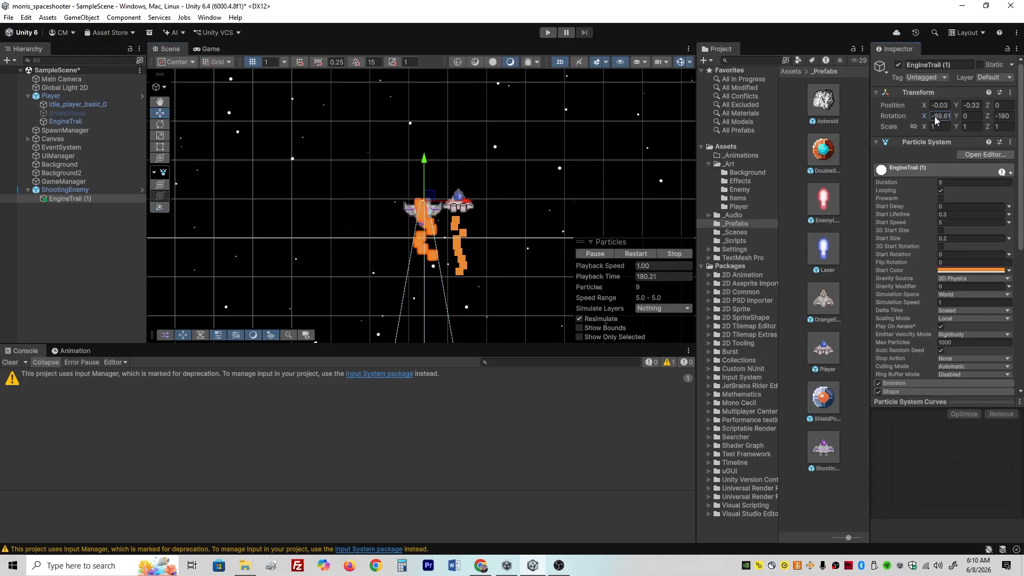
pyautogui.click(938, 117)
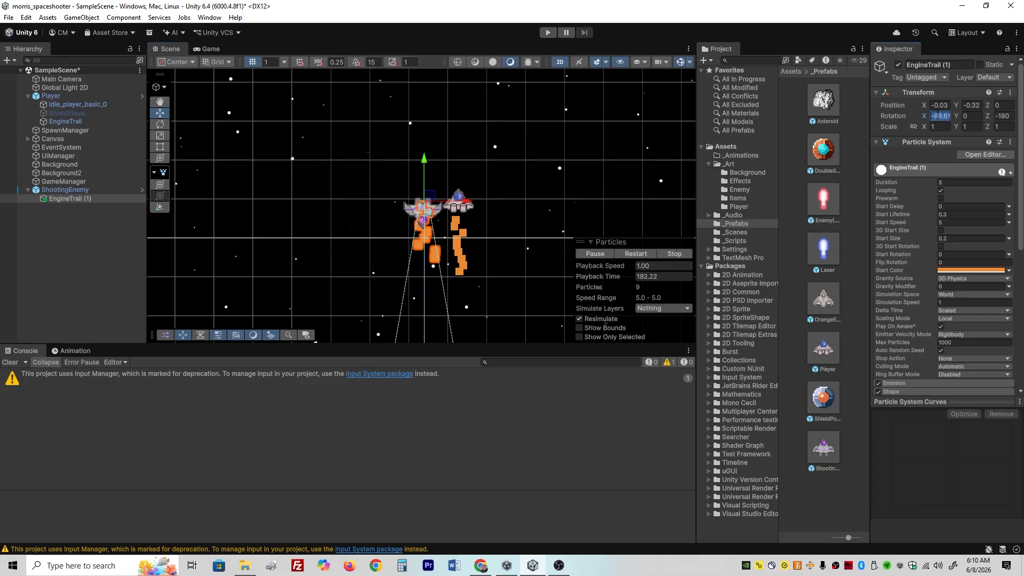
pyautogui.write('90')
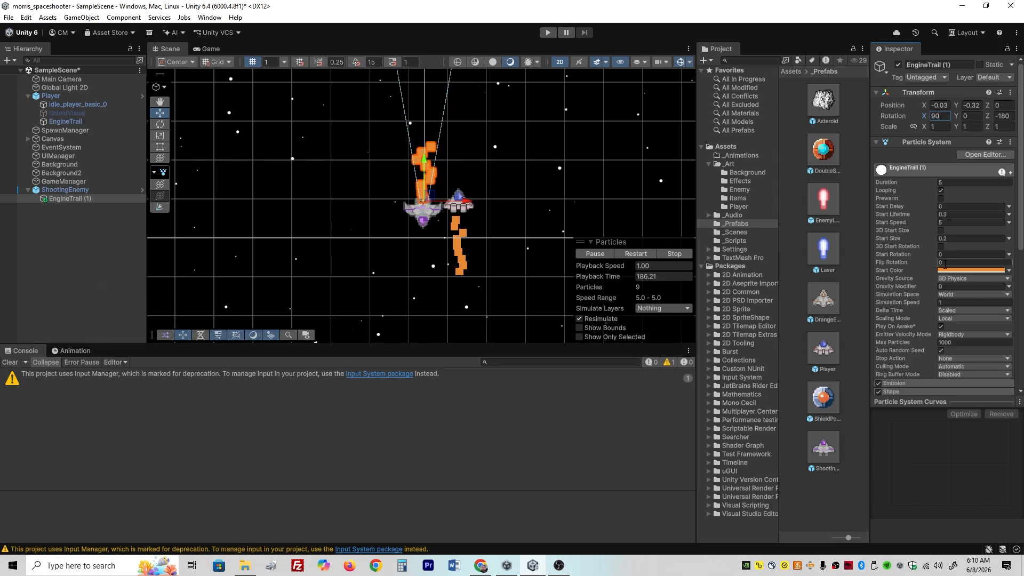
# Step: Change the ShootingEnemy trail's Start Color to pink (E937A3)
pyautogui.click(971, 271)
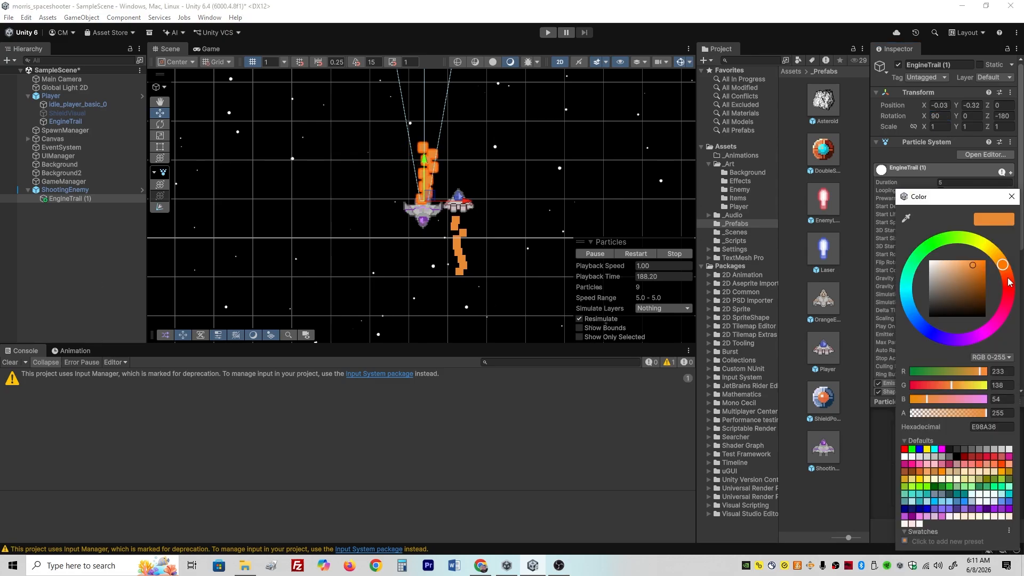
pyautogui.moveTo(1010, 281); pyautogui.dragTo(1010, 331)
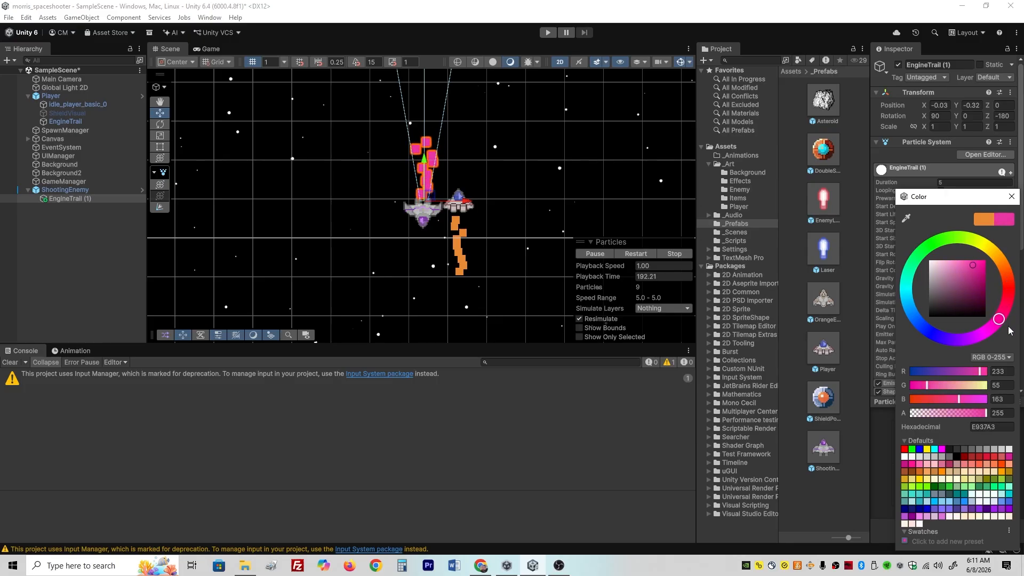
pyautogui.click(389, 470)
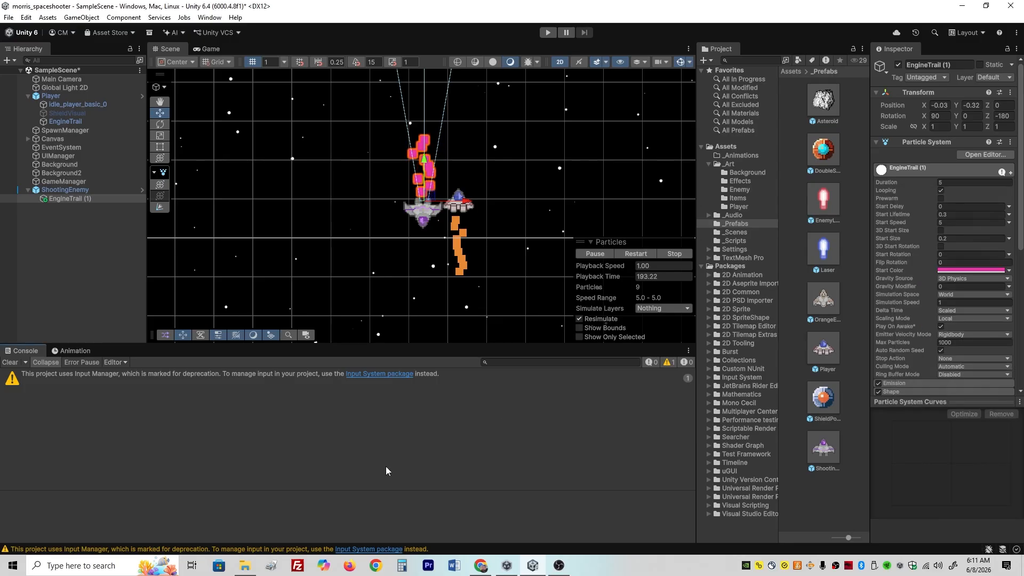
# Step: Apply all overrides on the ShootingEnemy instance, including its engine trail, to the ShootingEnemy prefab
pyautogui.click(85, 190)
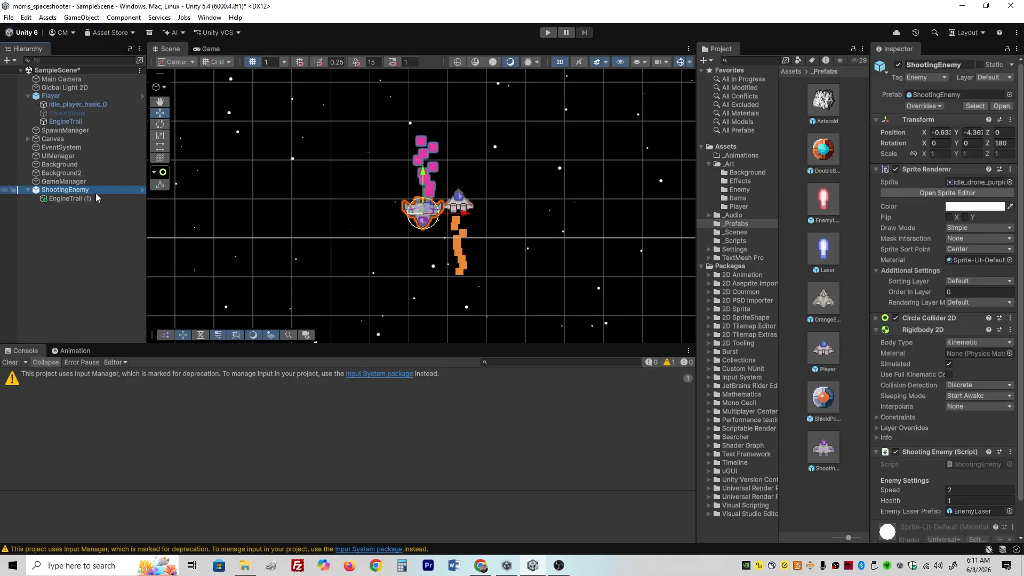
pyautogui.click(932, 104)
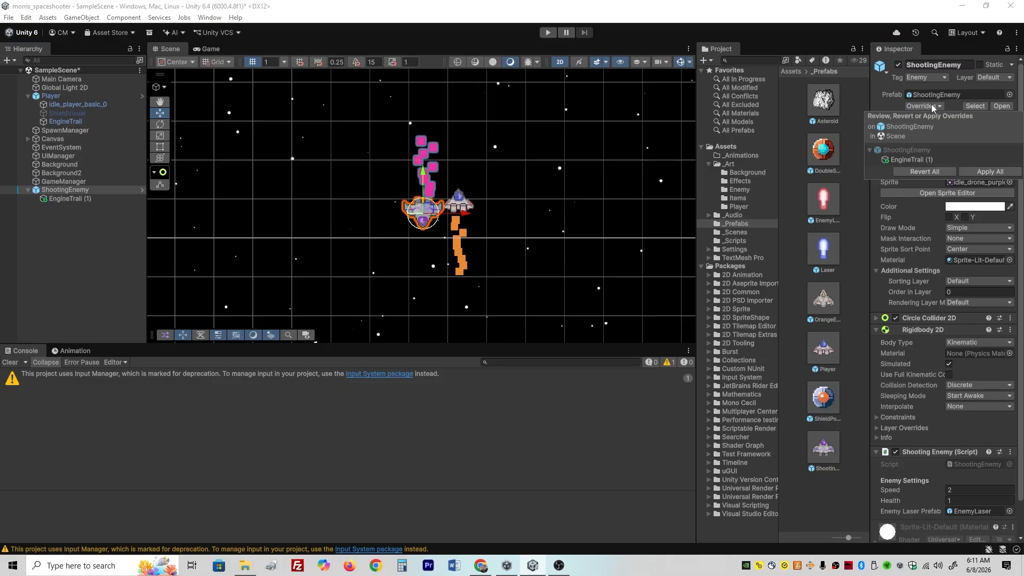
pyautogui.click(983, 171)
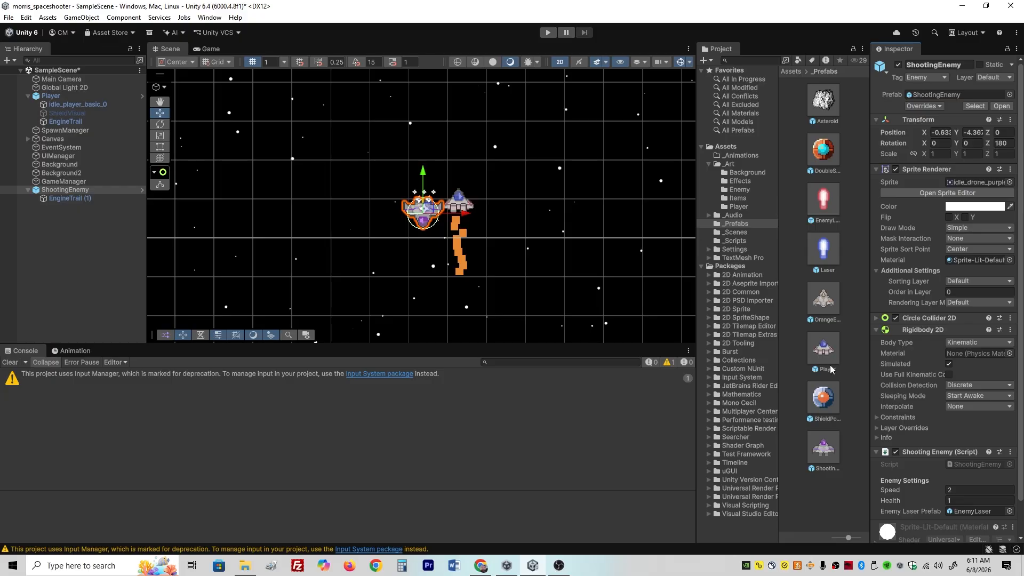
# Step: Delete the ShootingEnemy instance from the scene
pyautogui.click(75, 198)
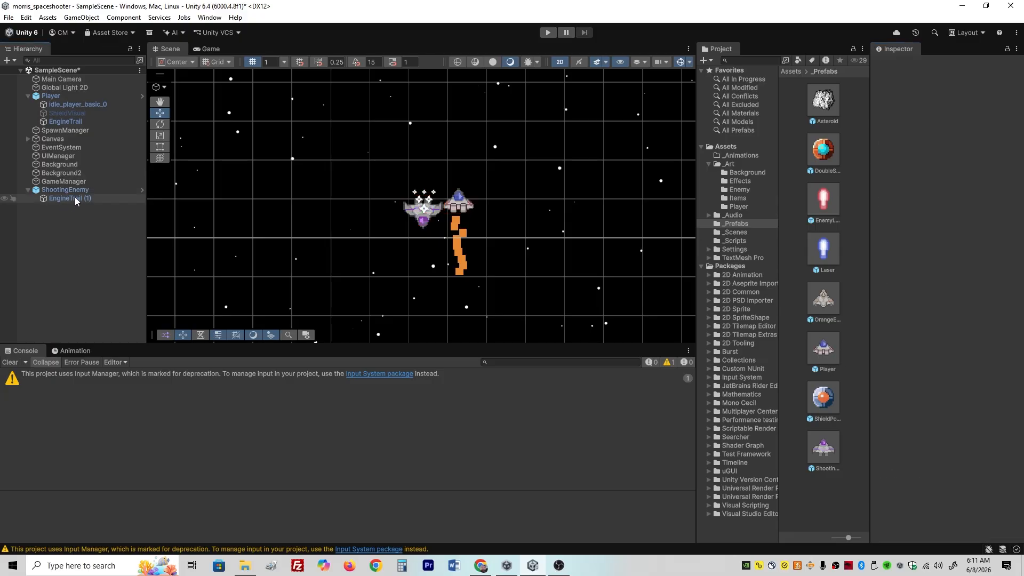
pyautogui.click(71, 192)
pyautogui.press('Delete')
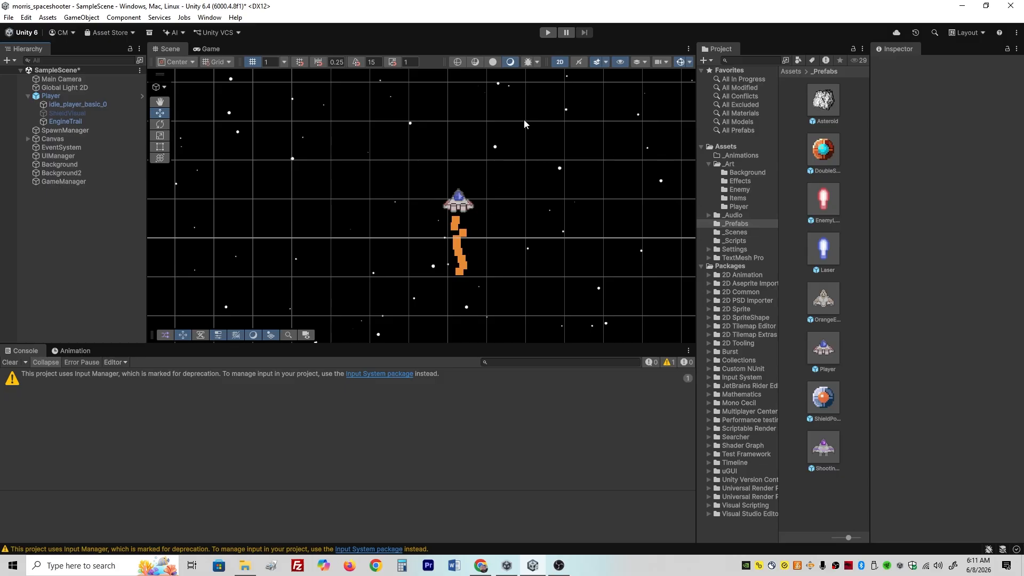
# Step: Run the game and fly the Player ship in all four directions to check its engine trail
pyautogui.click(548, 32)
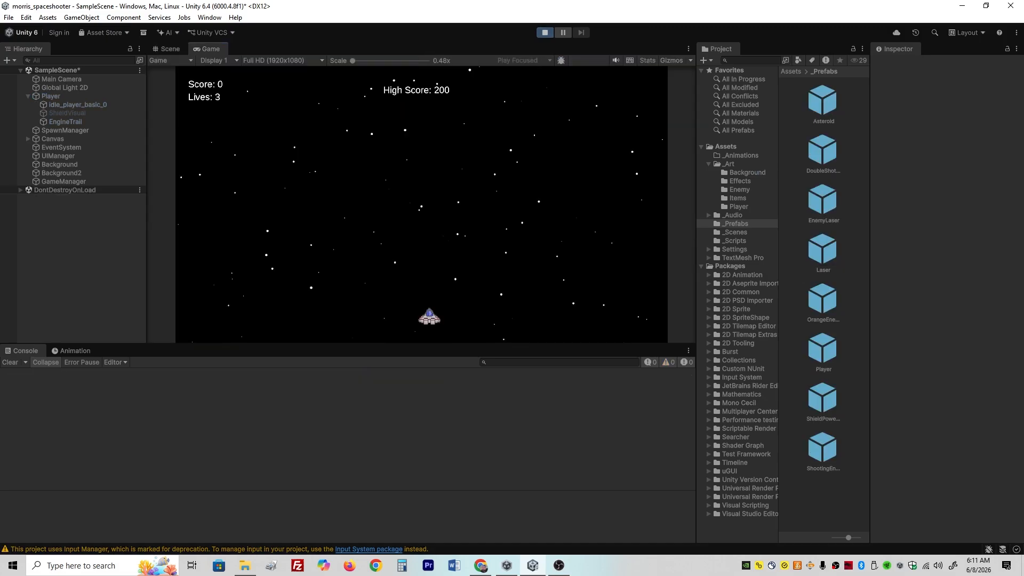
pyautogui.press('a')
pyautogui.press('w')
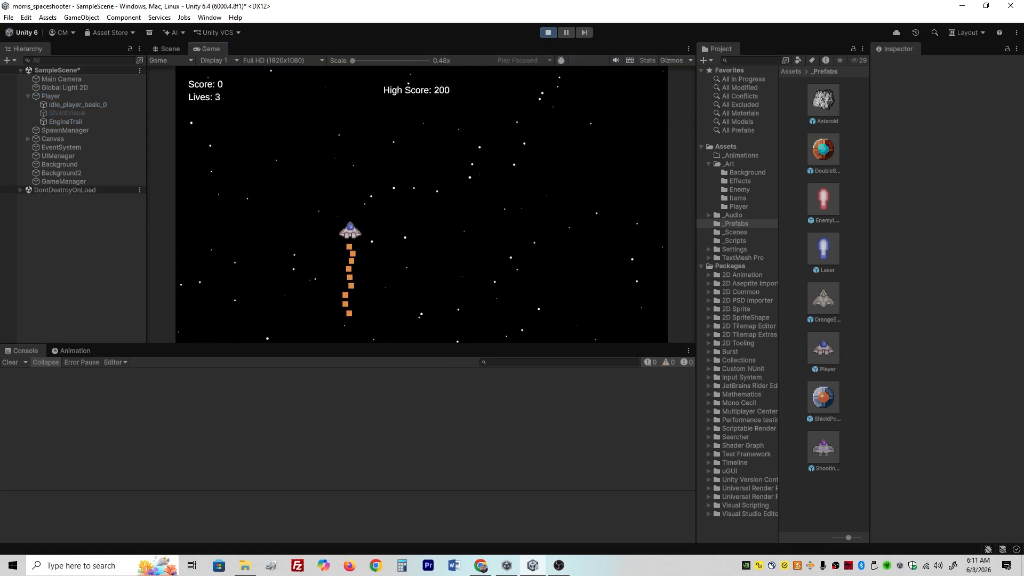
pyautogui.press('d')
pyautogui.press('s')
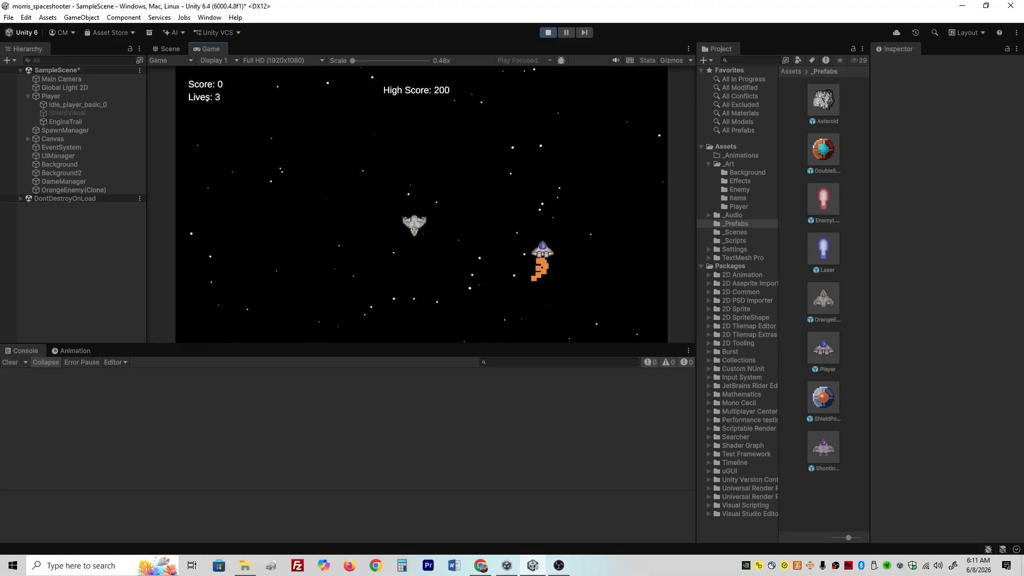
# Step: Play on until a ShootingEnemy appears to check its pink engine trail, and stop the game
pyautogui.press('a')
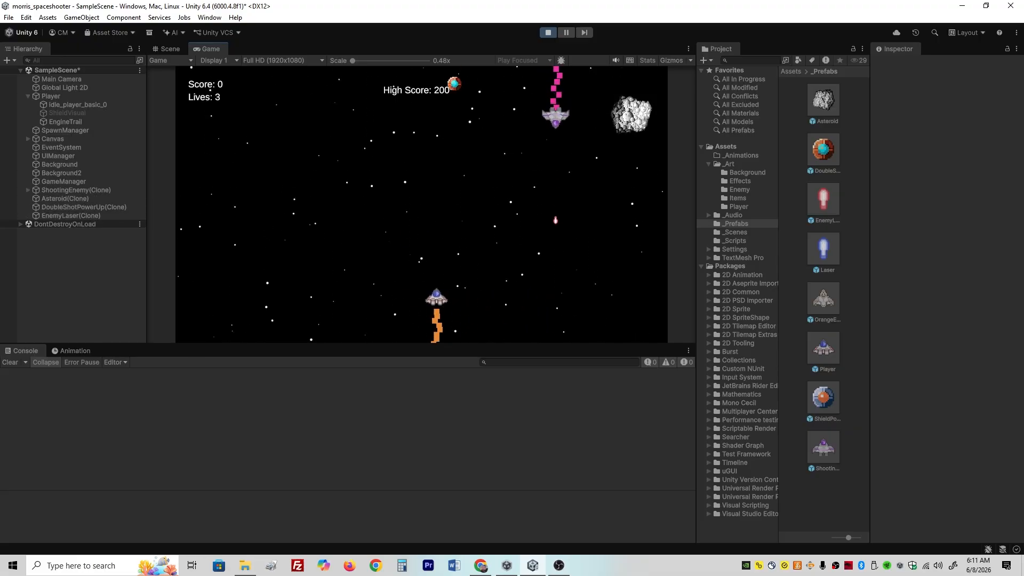
pyautogui.press('d')
pyautogui.press('d')
pyautogui.press('space')
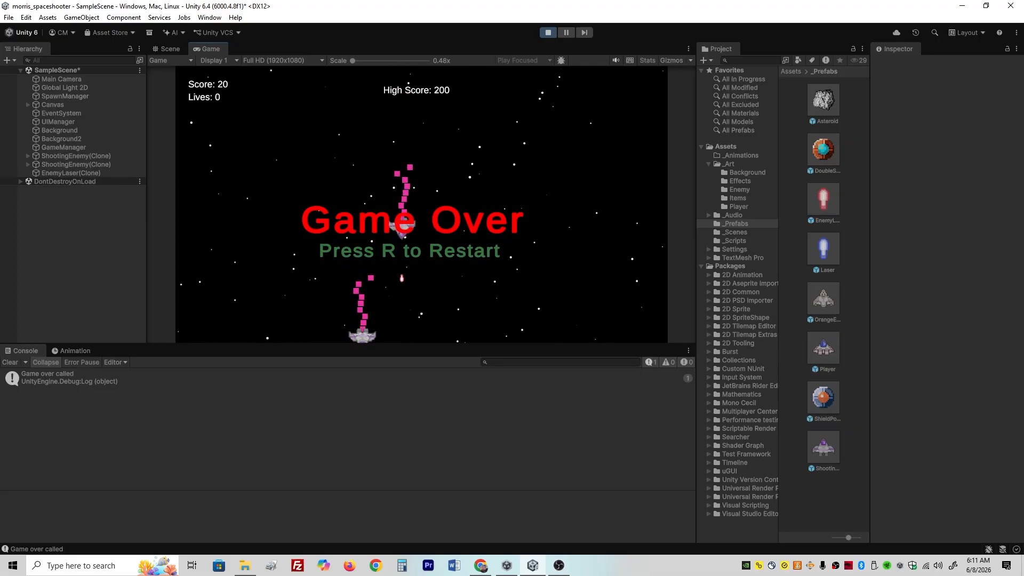
pyautogui.click(547, 32)
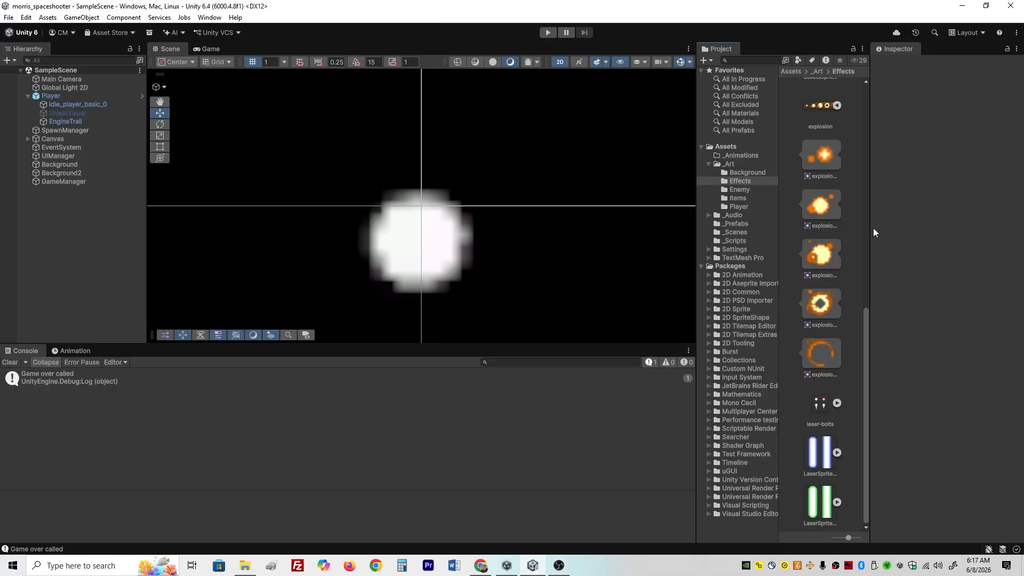
# Step: Find the explosion sprite sheet in the _Art/Effects folder and expand it to show its individual sprites
pyautogui.click(732, 165)
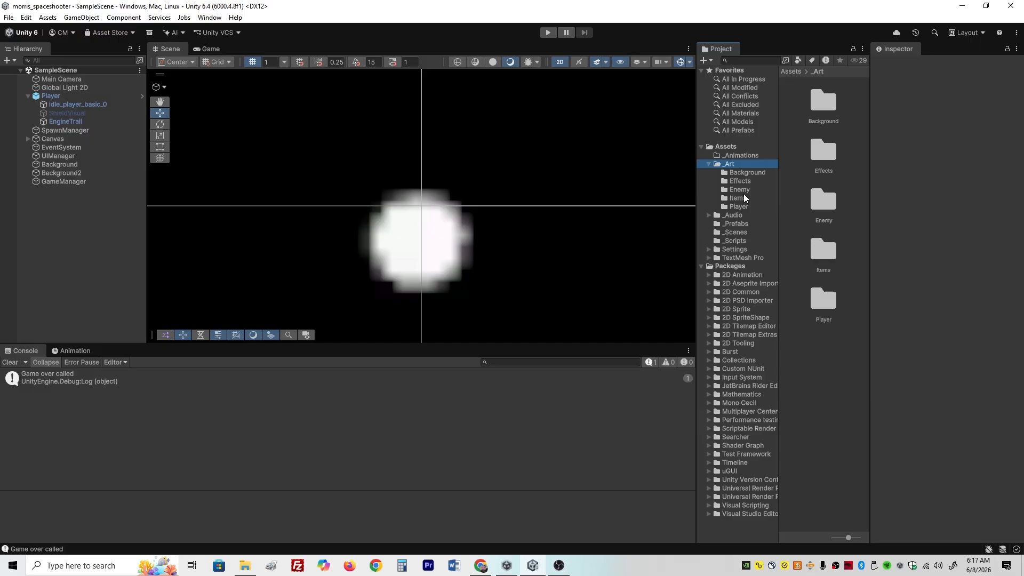
pyautogui.click(741, 181)
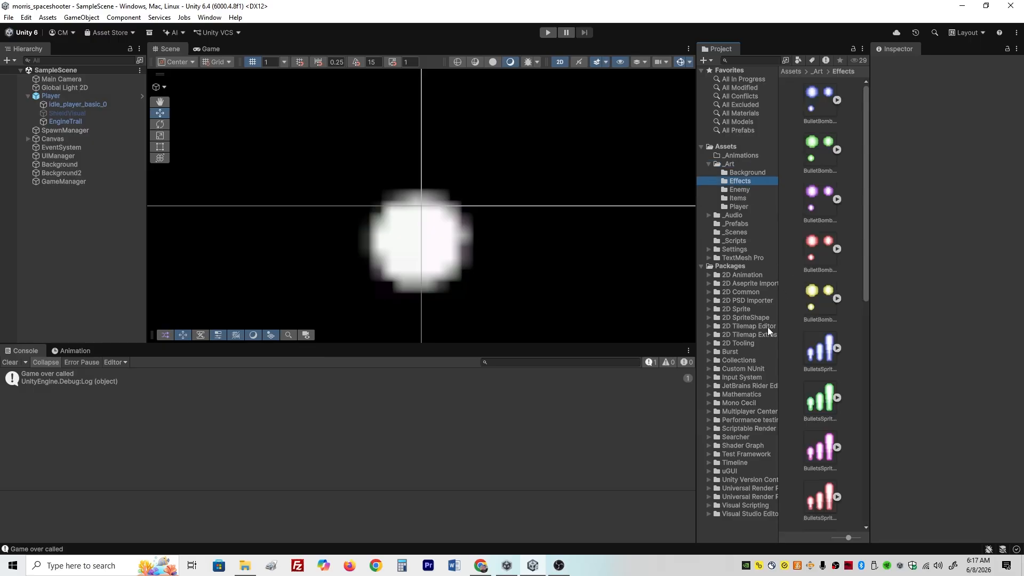
pyautogui.scroll(-3, 837, 374)
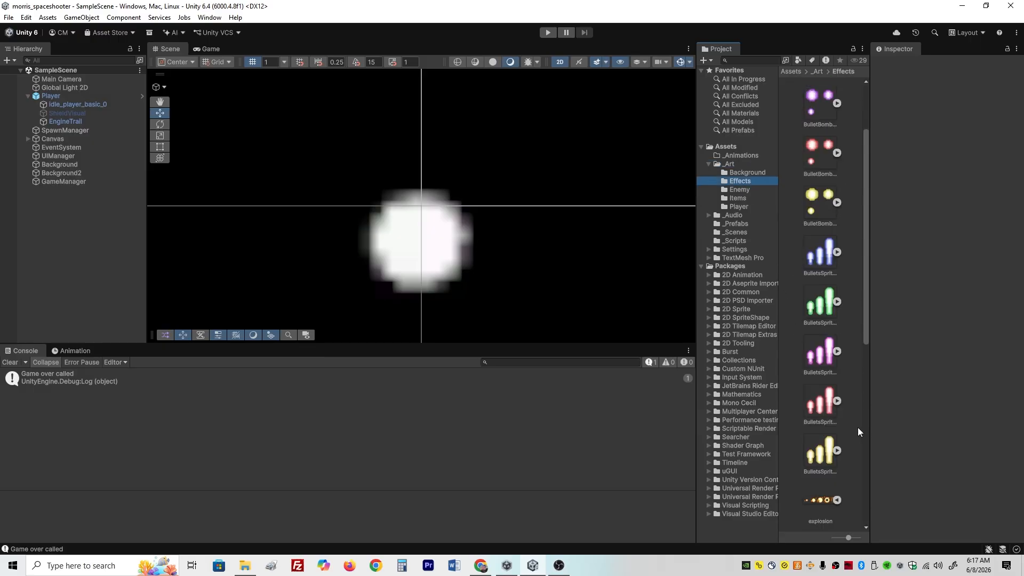
pyautogui.click(839, 501)
pyautogui.click(821, 497)
pyautogui.scroll(-5, 820, 470)
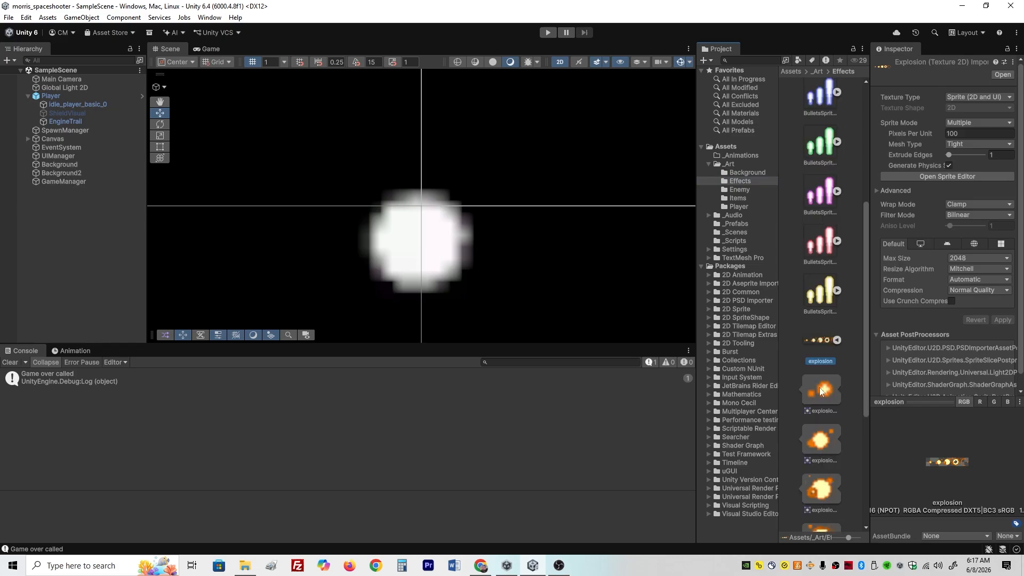
pyautogui.click(837, 341)
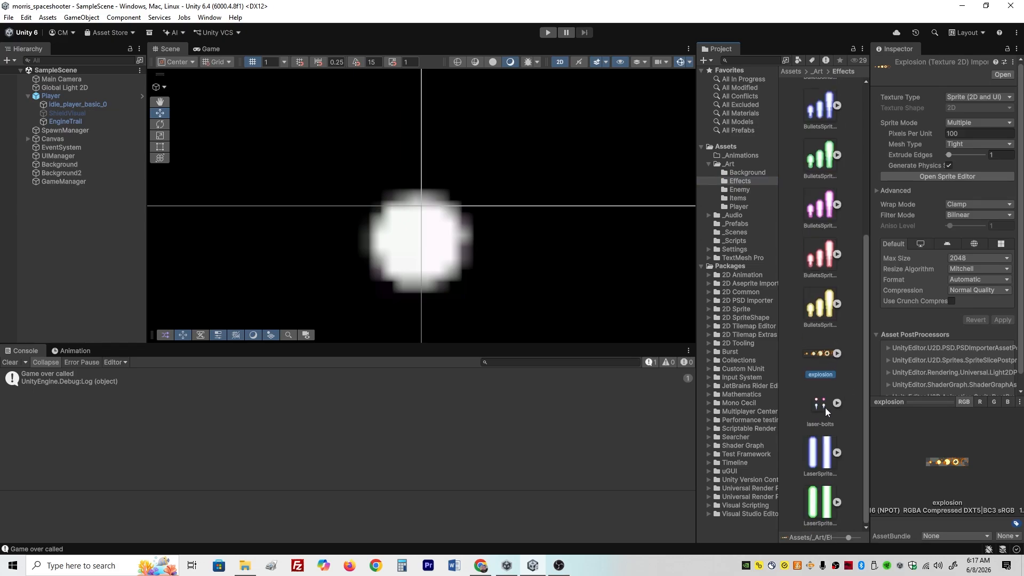
pyautogui.click(837, 353)
pyautogui.scroll(-3, 819, 406)
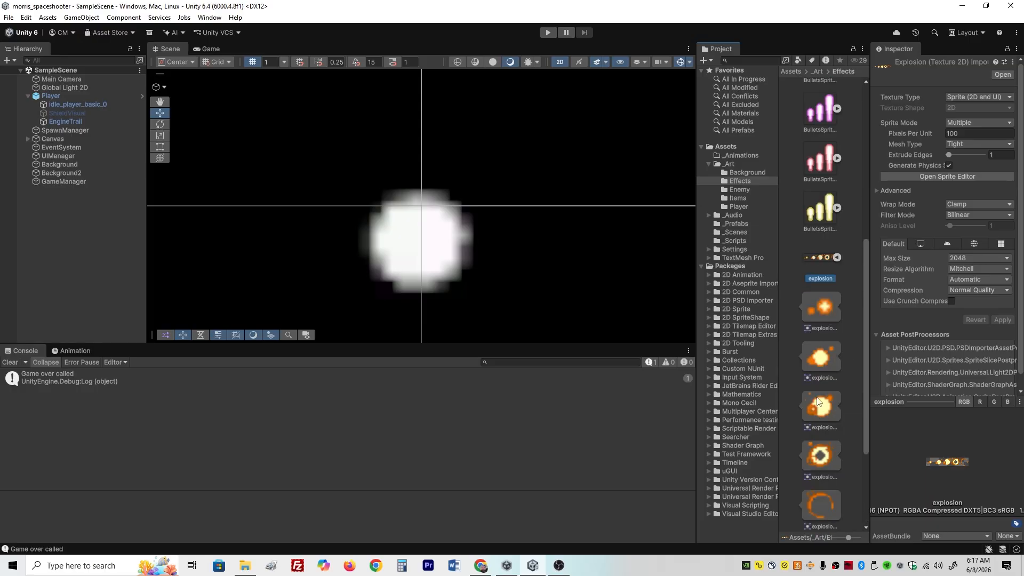
pyautogui.scroll(-2, 826, 379)
# Step: Add the sprites explosion_0 to explosion_4 to the scene as an animated object, saving the clip as Explosion_Anim in _Animations
pyautogui.click(834, 251)
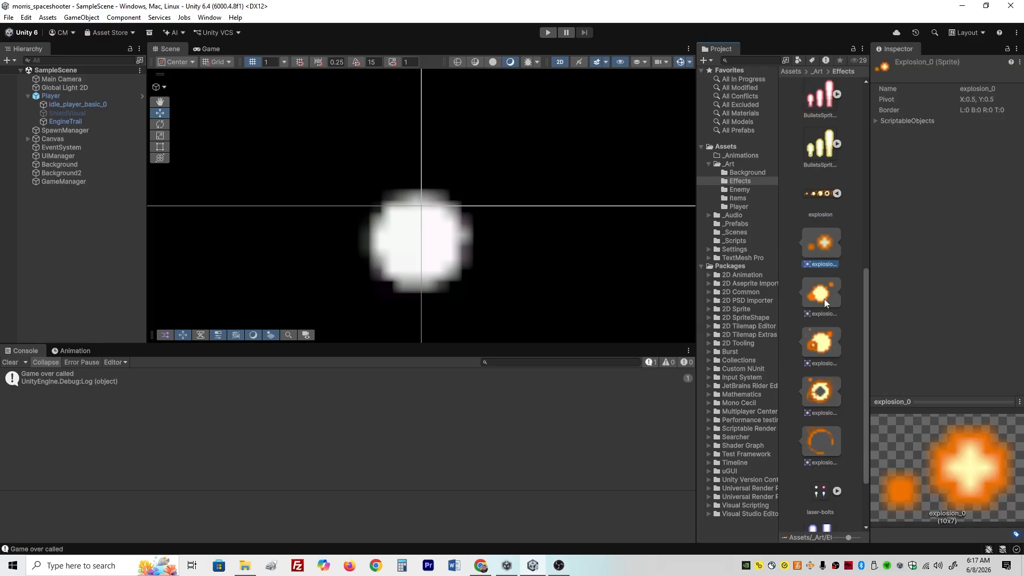
pyautogui.keyDown('shift'); pyautogui.click(826, 440); pyautogui.keyUp('shift')
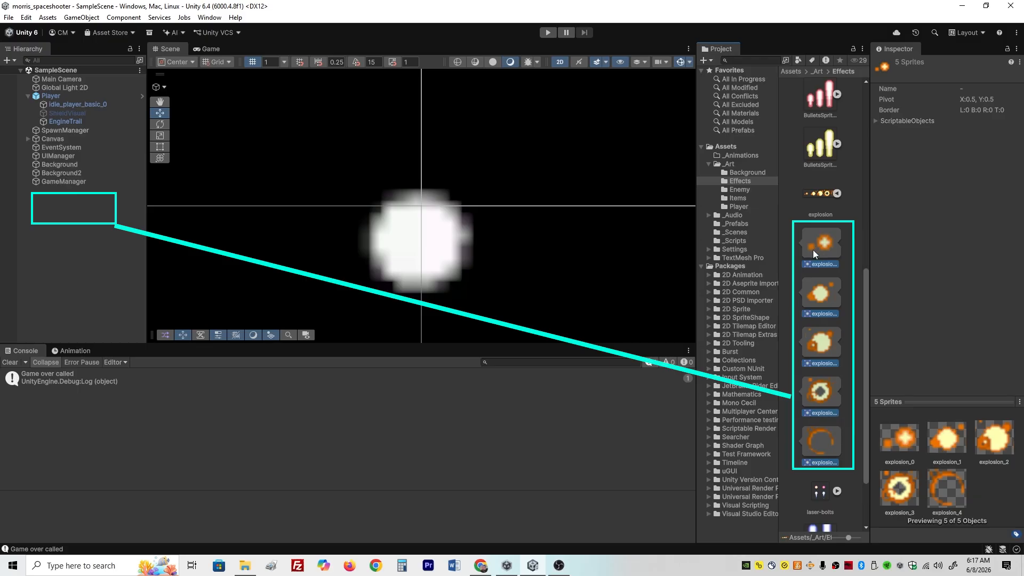
pyautogui.moveTo(814, 250); pyautogui.dragTo(74, 208)
pyautogui.moveTo(73, 244); pyautogui.dragTo(72, 245)
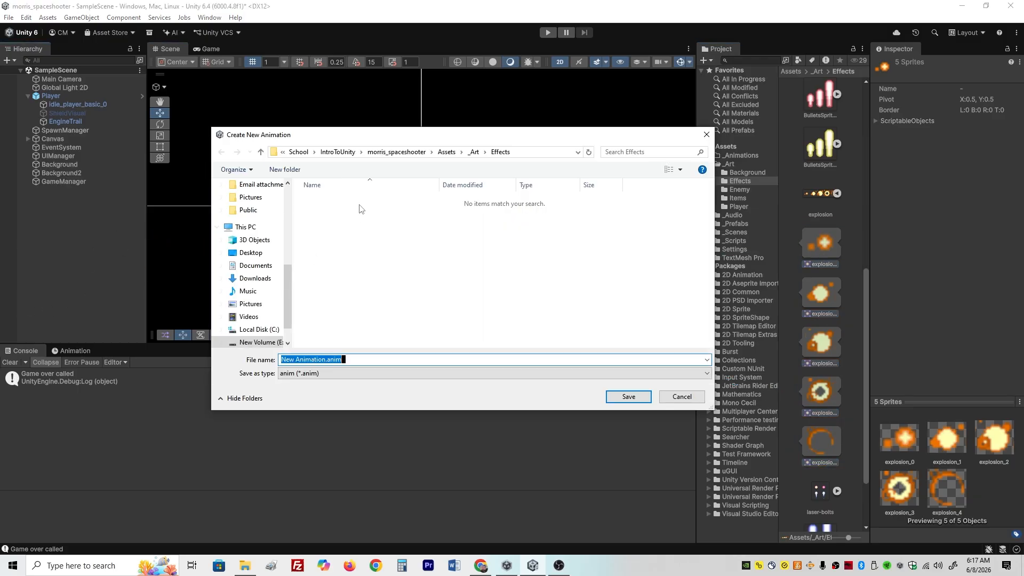
pyautogui.moveTo(390, 141); pyautogui.dragTo(444, 183)
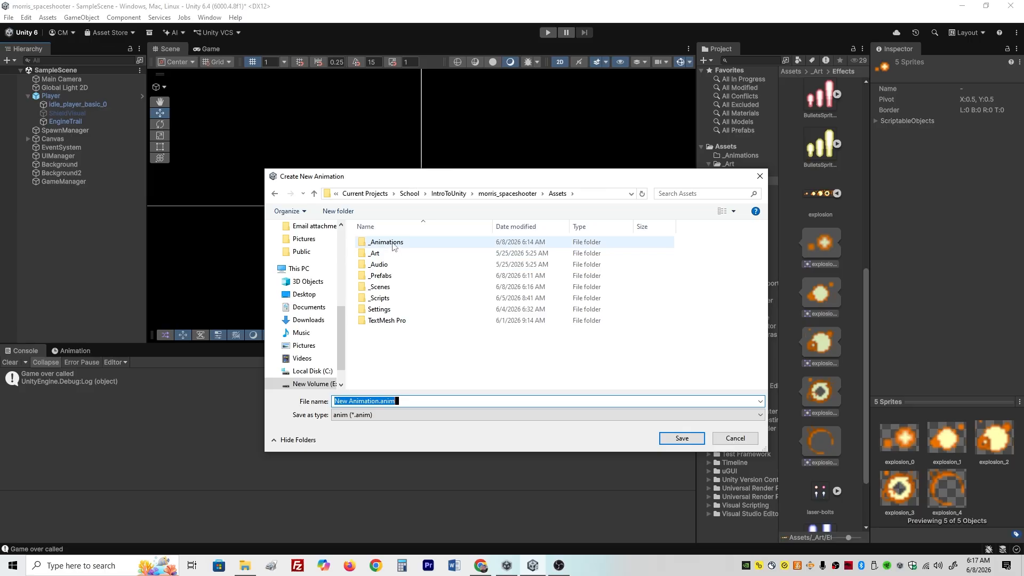
pyautogui.doubleClick(393, 243)
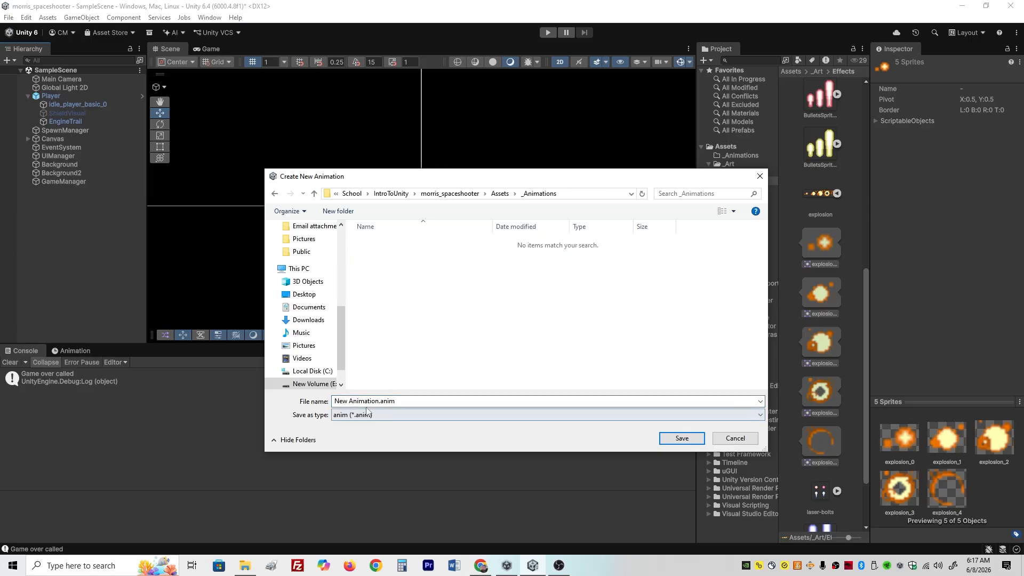
pyautogui.tripleClick(374, 401)
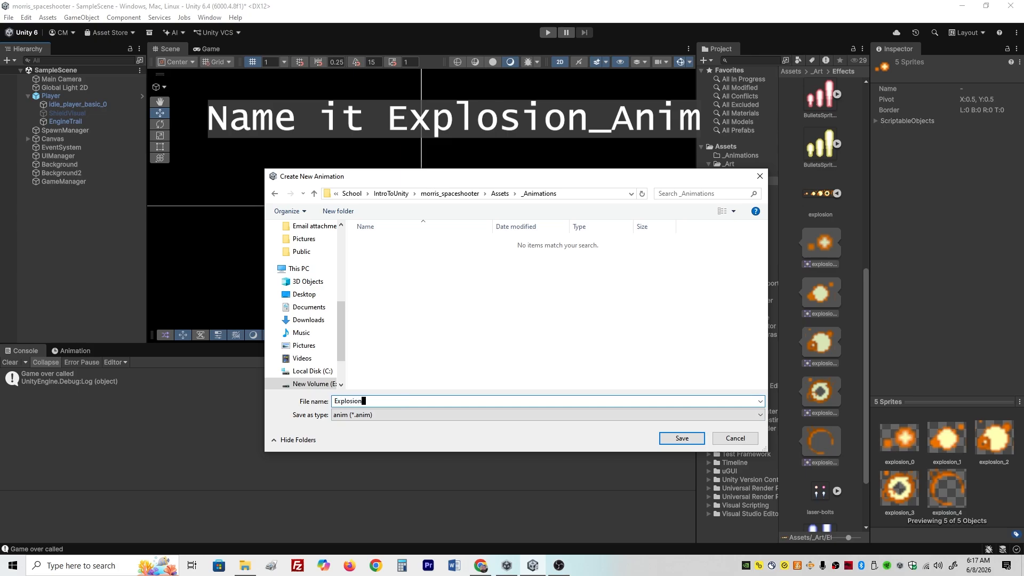
pyautogui.press('Return')
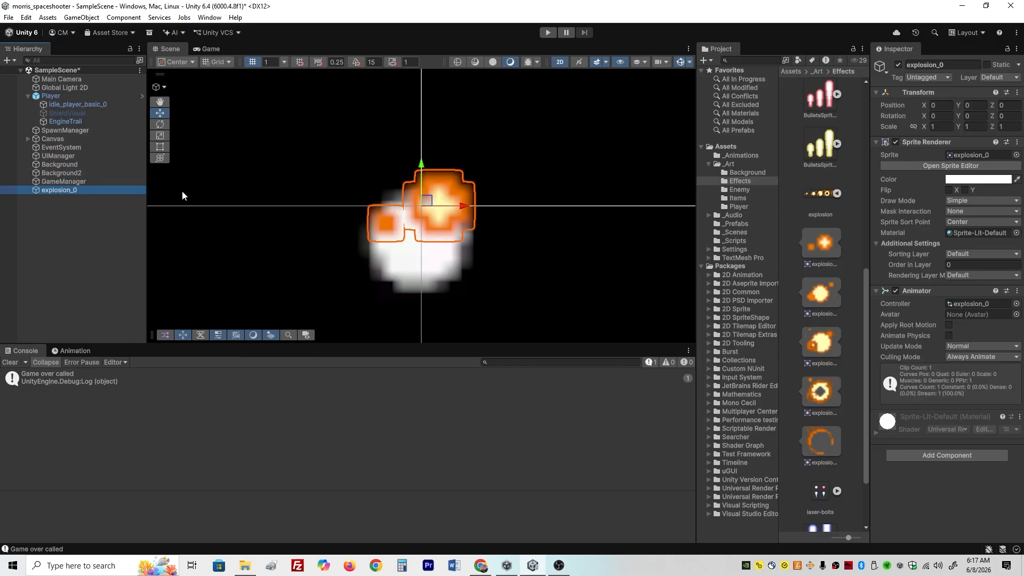
# Step: Open the explosion_0 controller from _Animations in the Animator and place the Explosion_Anim state beside Entry
pyautogui.click(734, 163)
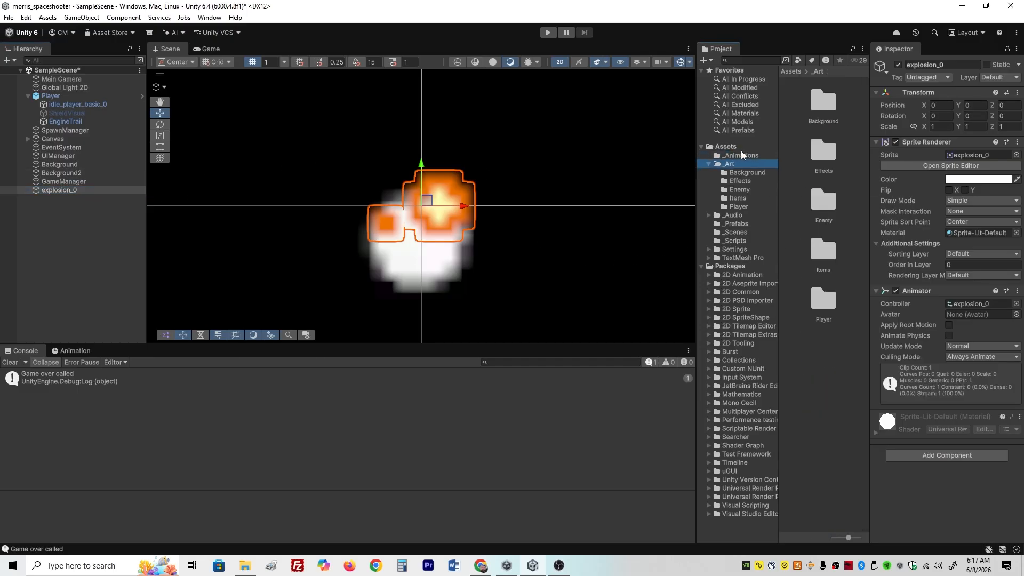
pyautogui.click(741, 155)
pyautogui.click(824, 104)
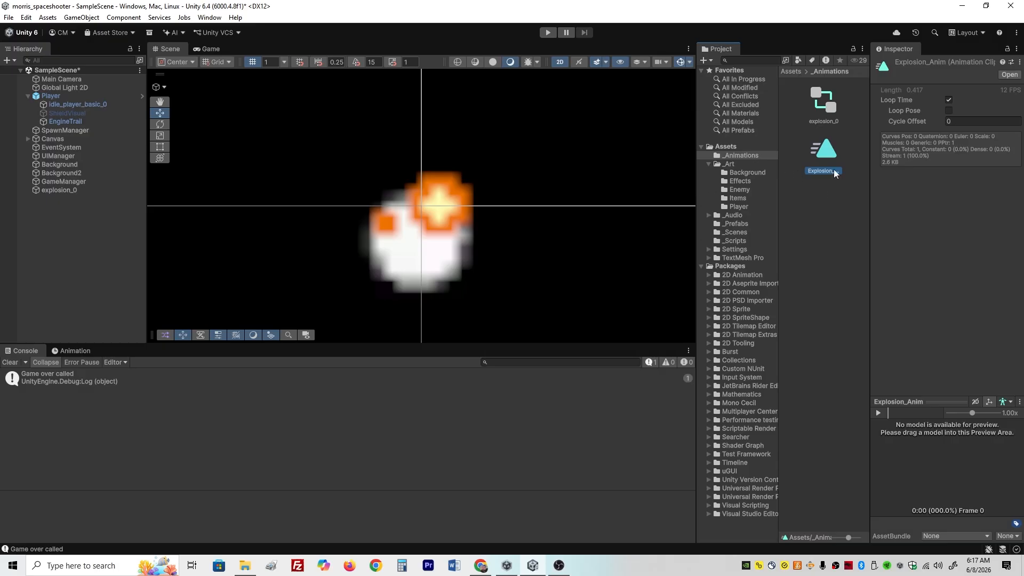
pyautogui.click(828, 109)
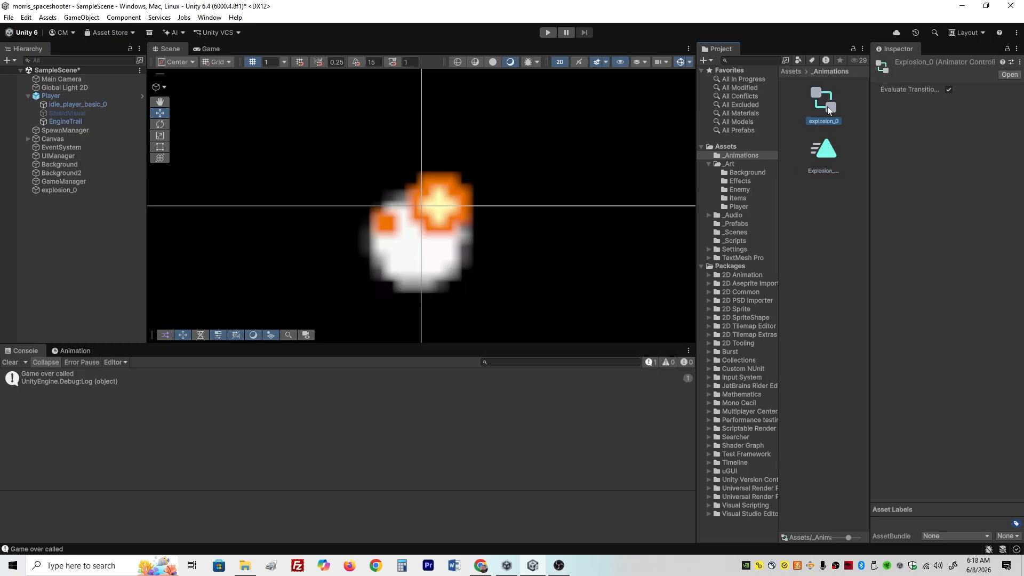
pyautogui.doubleClick(825, 117)
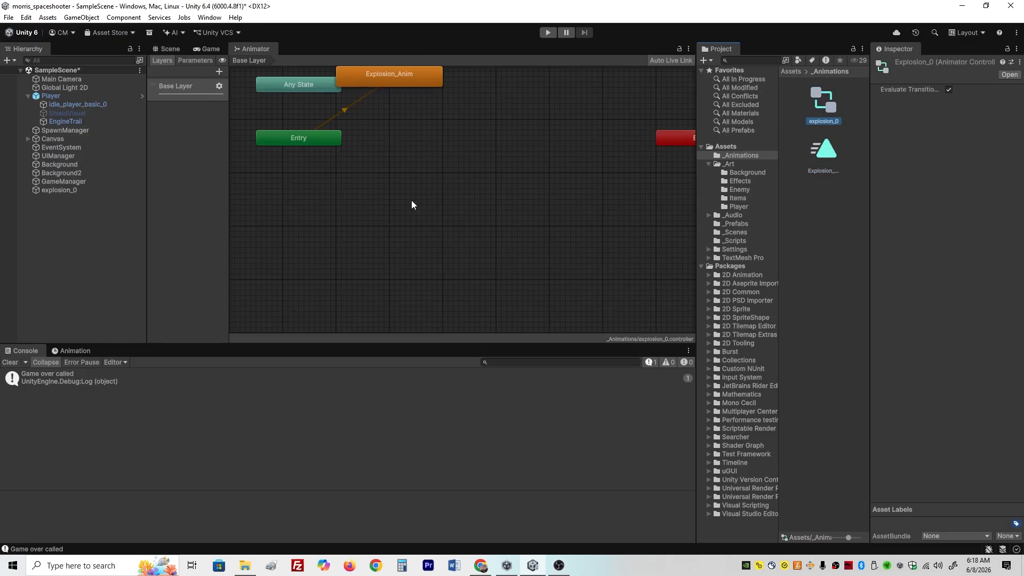
pyautogui.moveTo(412, 80); pyautogui.dragTo(468, 152)
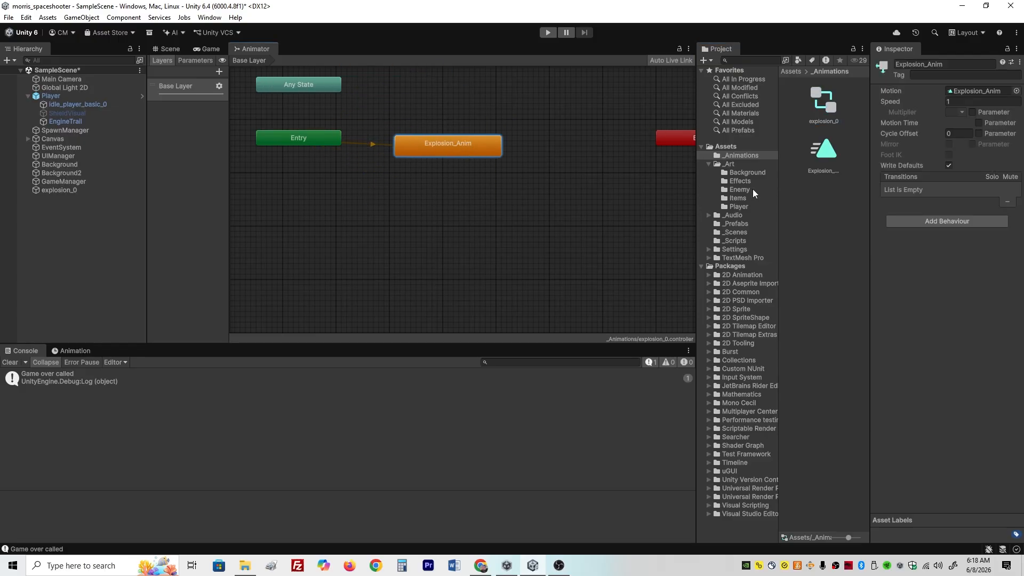
# Step: Open the Explosion_Anim clip's timeline alongside the Scene view and scrub it to frame 3
pyautogui.click(825, 154)
pyautogui.doubleClick(825, 155)
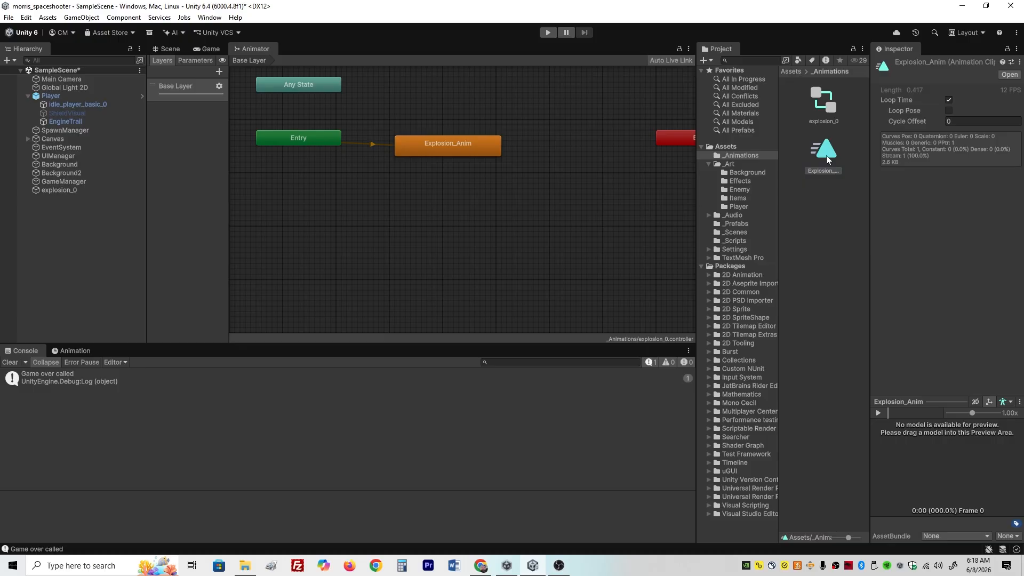
pyautogui.click(172, 49)
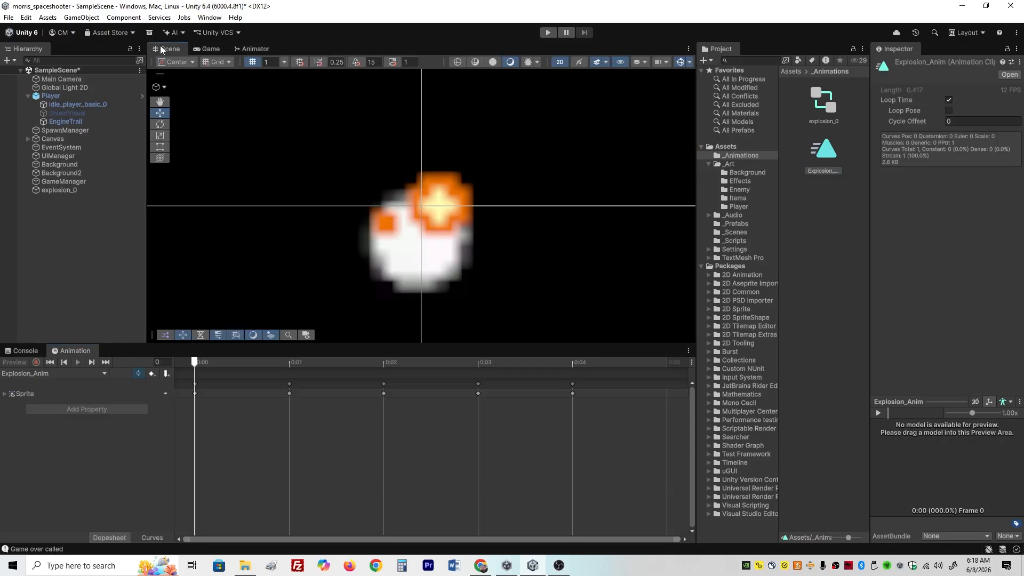
pyautogui.moveTo(197, 366); pyautogui.dragTo(453, 378)
pyautogui.scroll(-6, 458, 276)
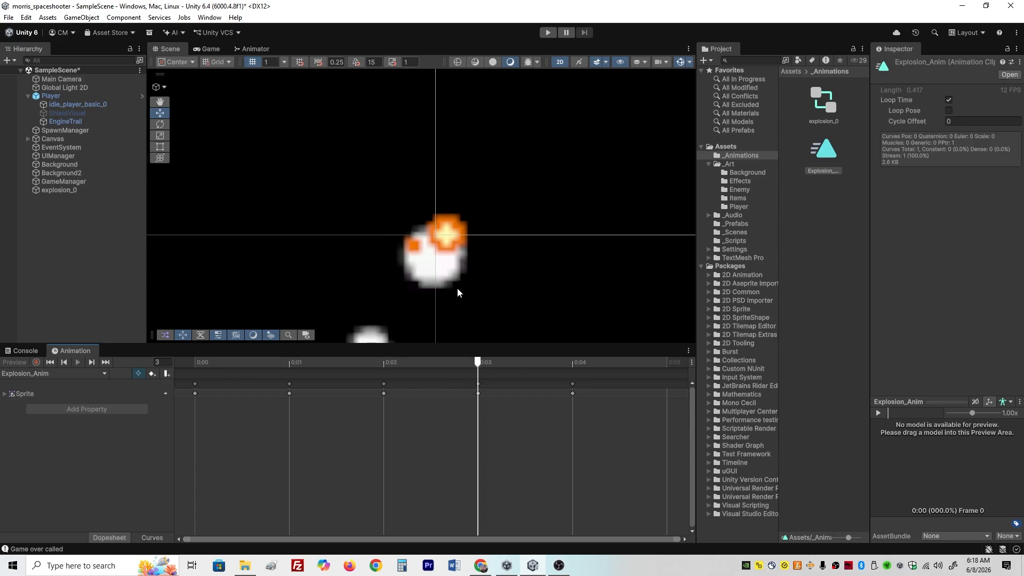
pyautogui.moveTo(510, 304); pyautogui.dragTo(507, 224, button='middle')
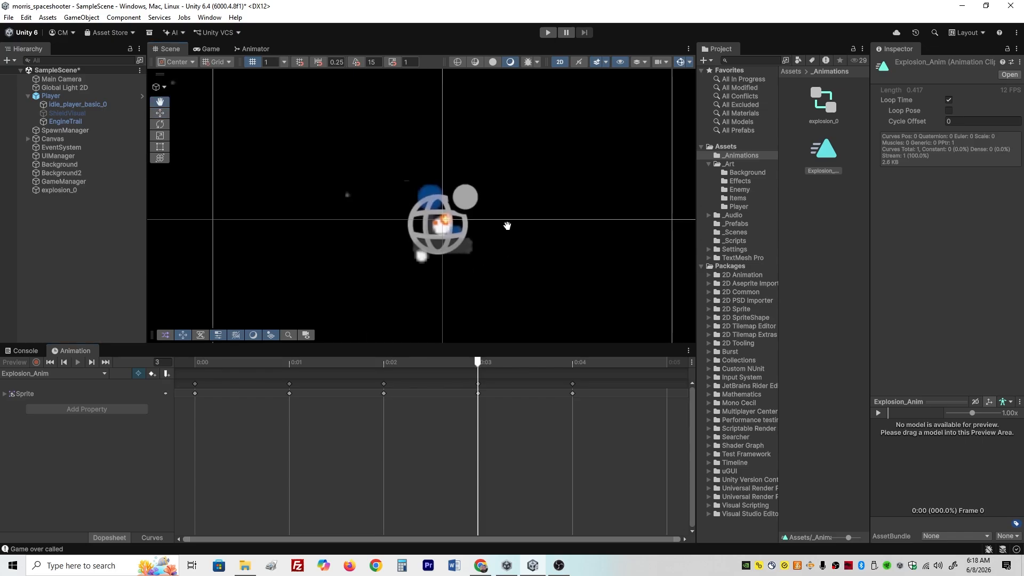
# Step: Move the explosion_0 object to about X 0.558, Y 0.009, clear of the other objects, and preview its animation
pyautogui.click(90, 190)
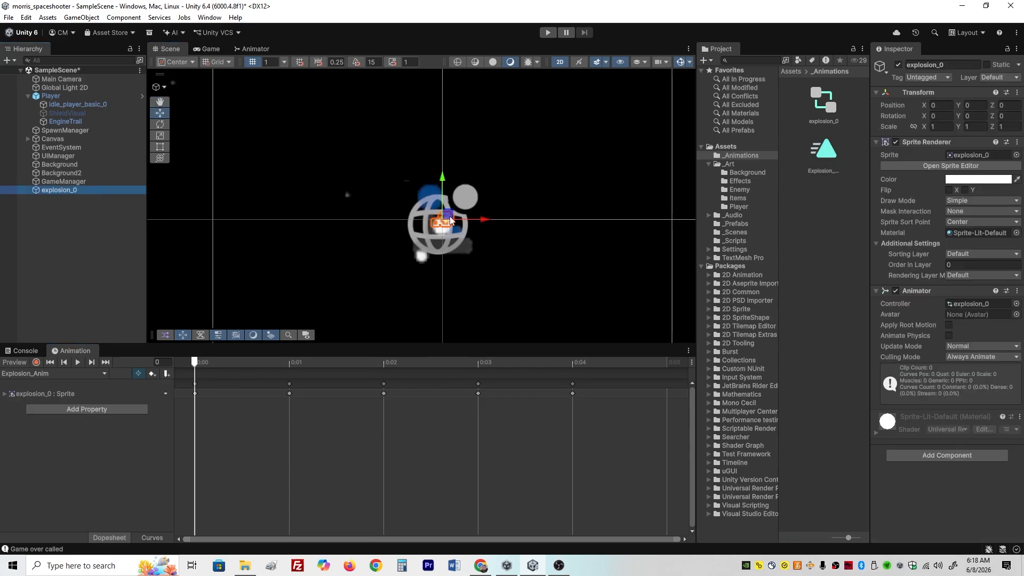
pyautogui.moveTo(442, 223); pyautogui.dragTo(571, 218)
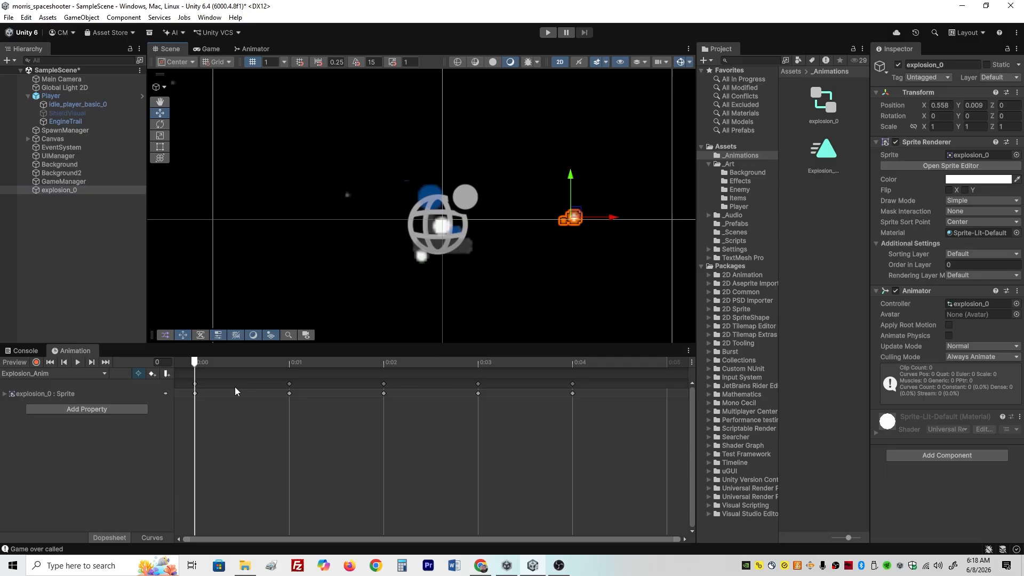
pyautogui.click(80, 363)
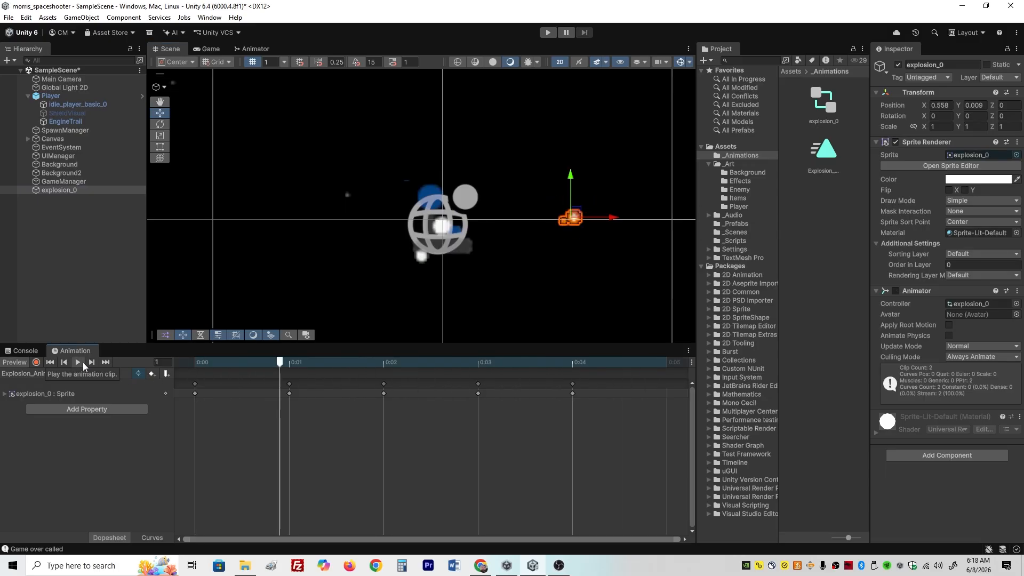
pyautogui.click(78, 362)
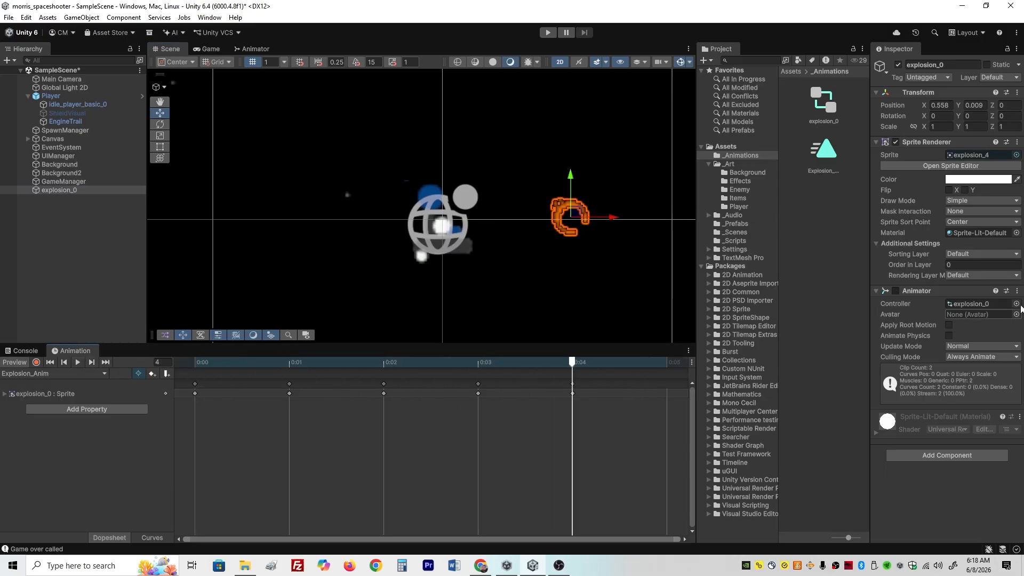
# Step: Turn off Loop Time for the Explosion_Anim clip and save the scene
pyautogui.click(828, 150)
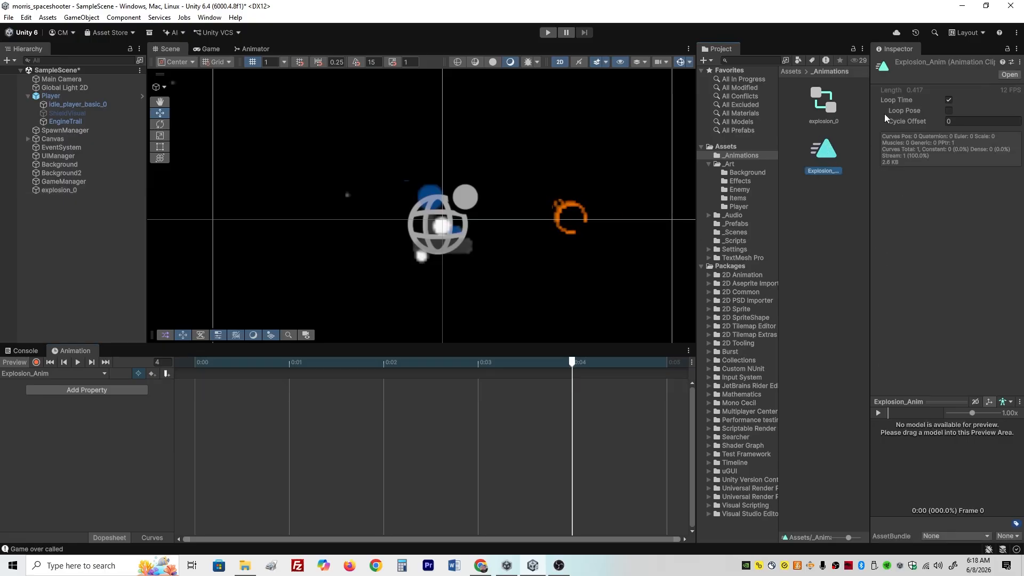
pyautogui.click(949, 99)
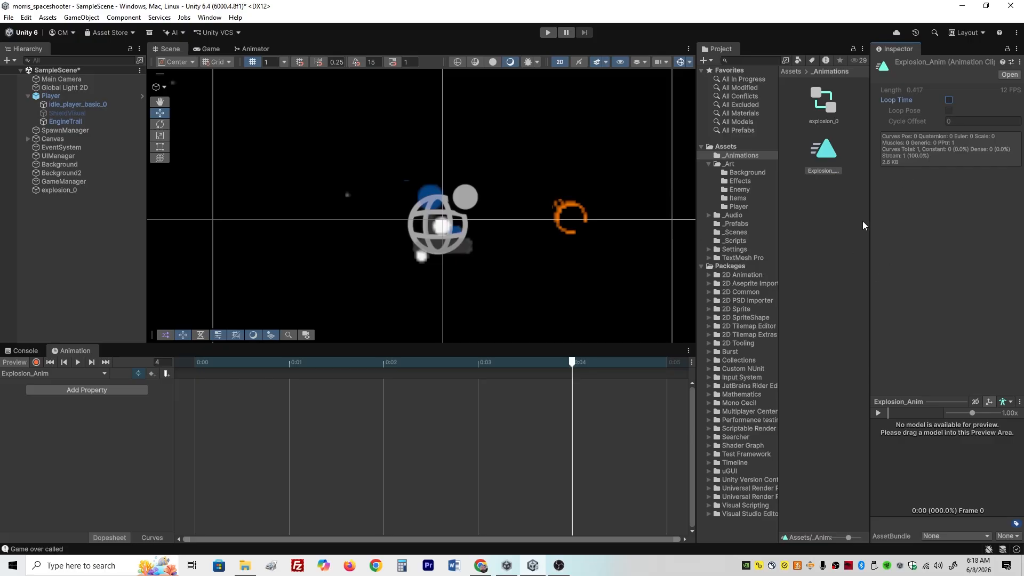
pyautogui.hotkey('ctrl', 's')
pyautogui.click(83, 243)
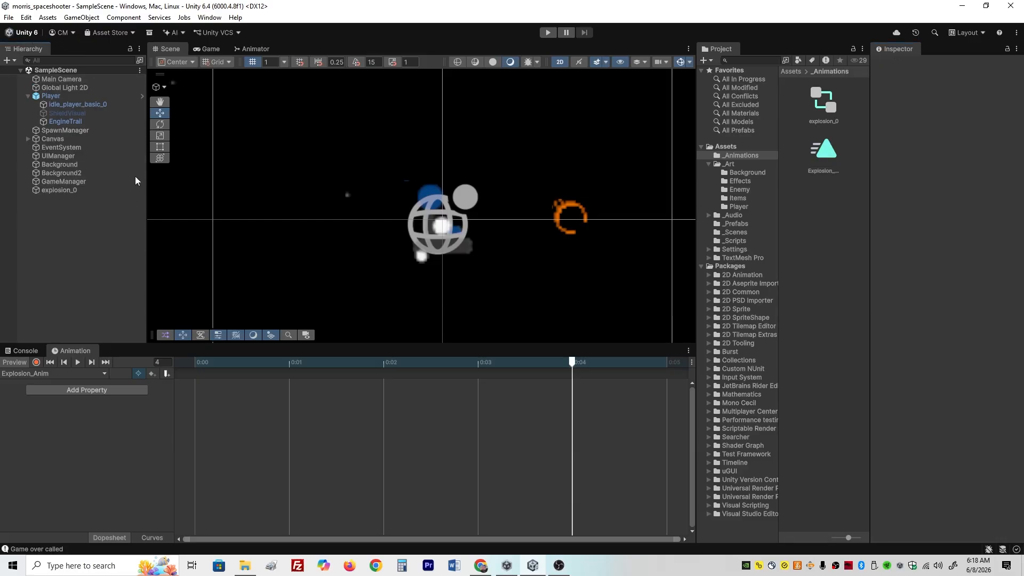
# Step: Rename the explosion_0 object in the scene as ExplosionPrefab
pyautogui.click(60, 191)
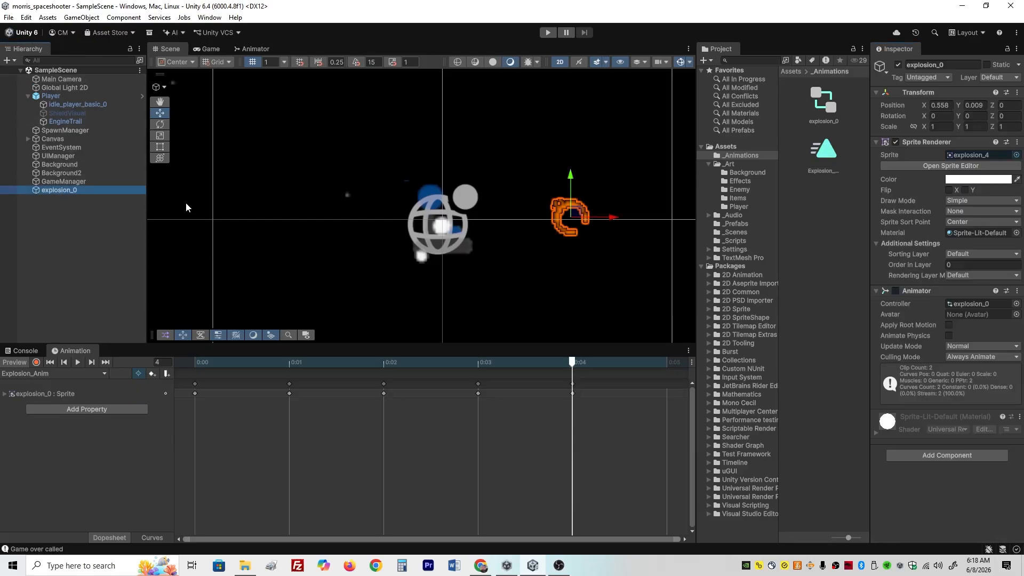
pyautogui.click(56, 193)
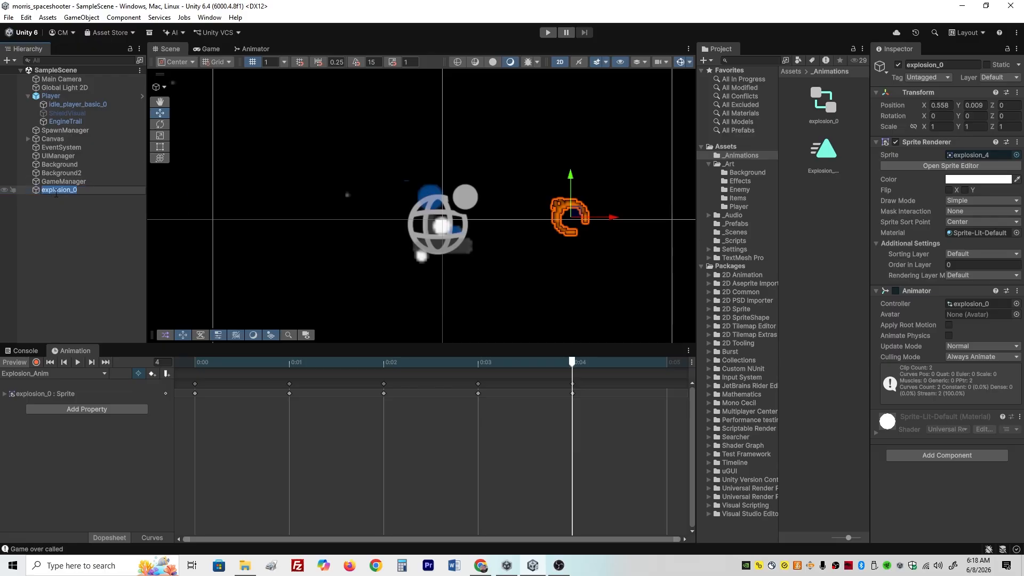
pyautogui.write('Explosio')
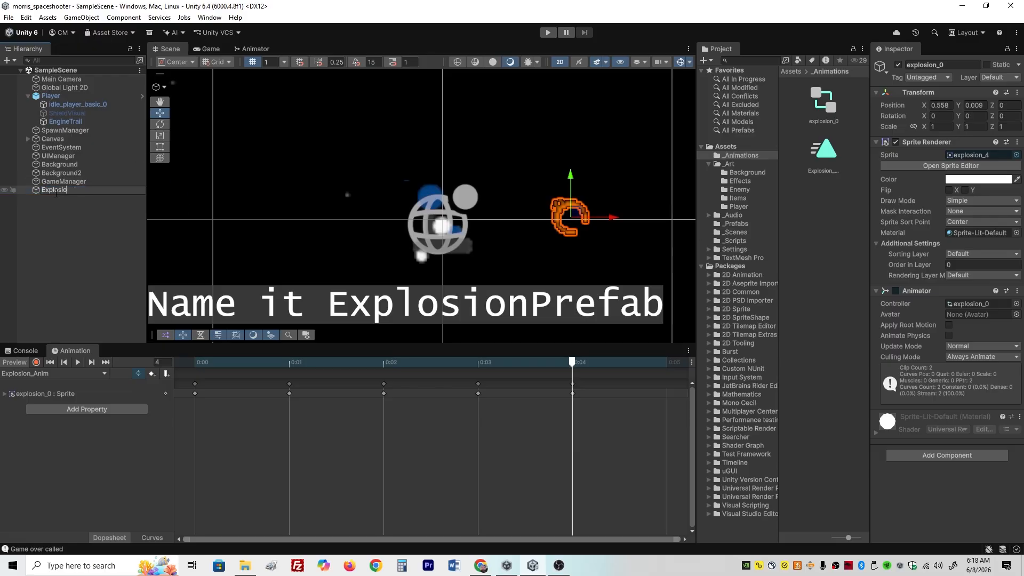
pyautogui.write('nPrefab')
# Step: Create a new MonoBehaviour script named Explosion in the _Scripts folder
pyautogui.click(734, 241)
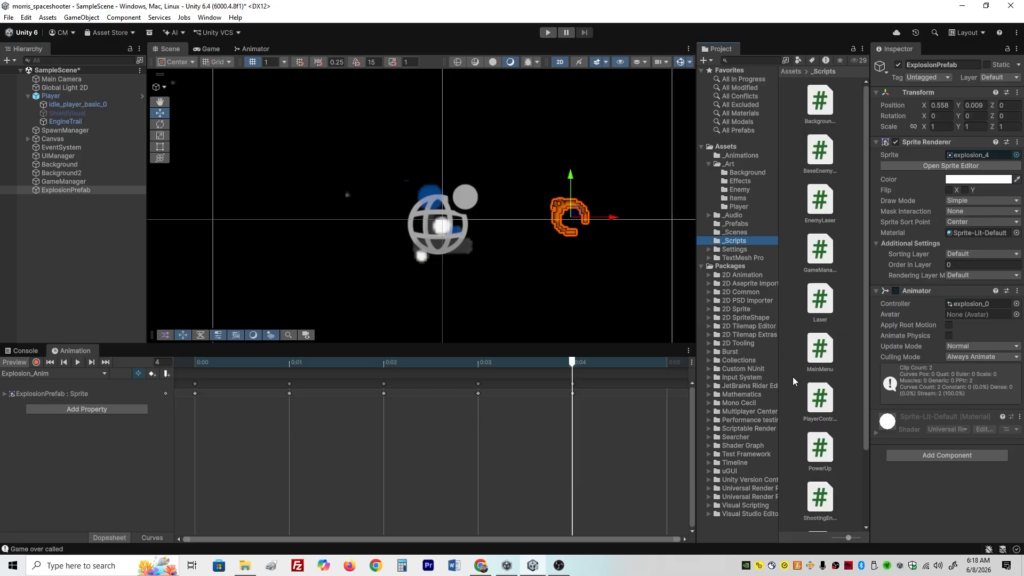
pyautogui.rightClick(850, 333)
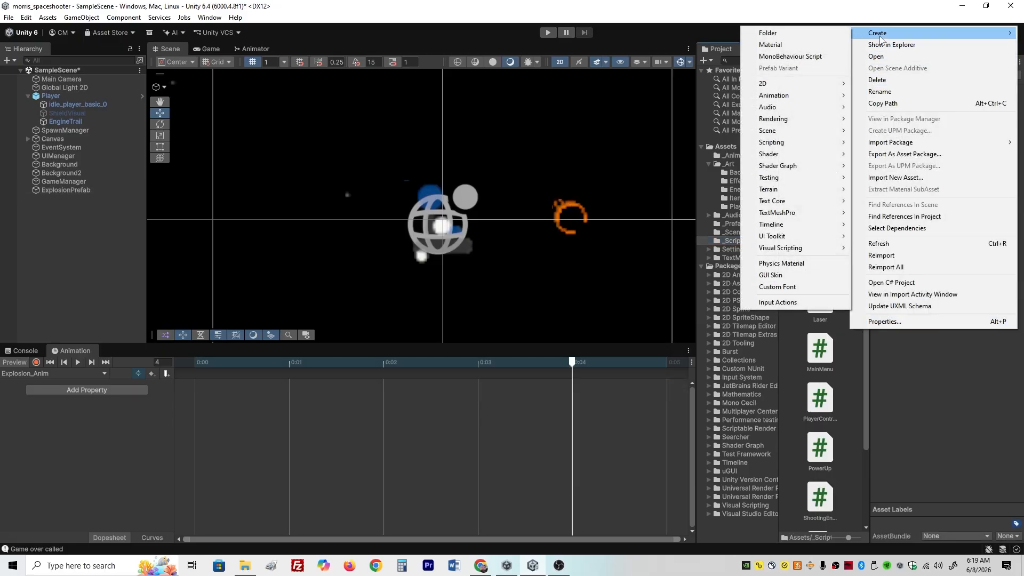
pyautogui.moveTo(864, 36)
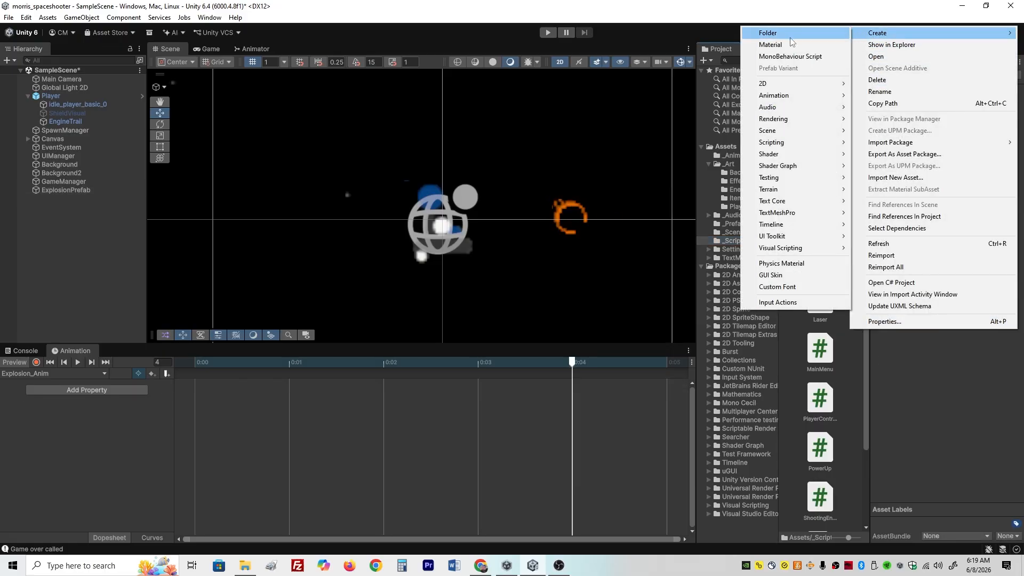
pyautogui.click(790, 57)
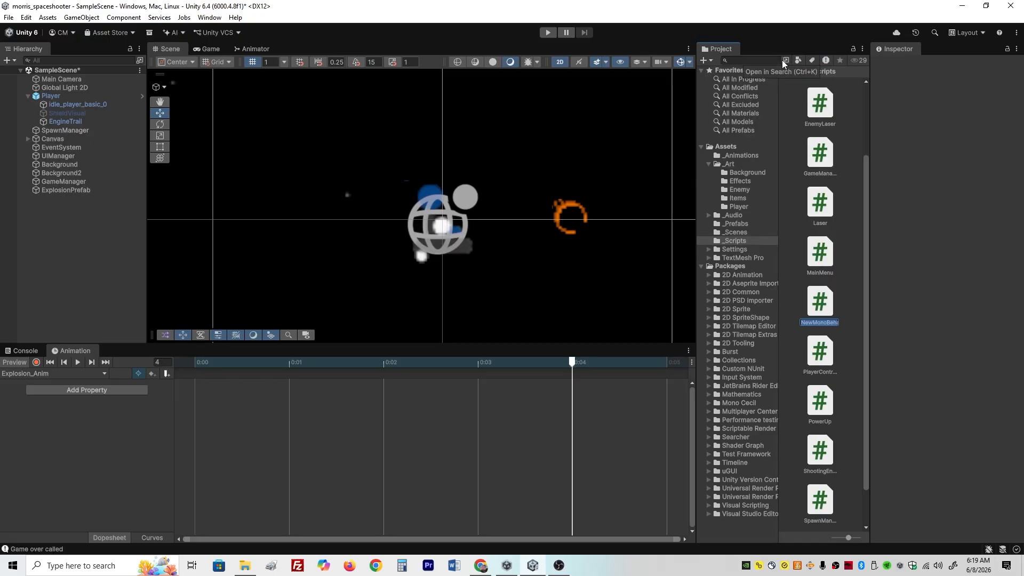
pyautogui.write('E')
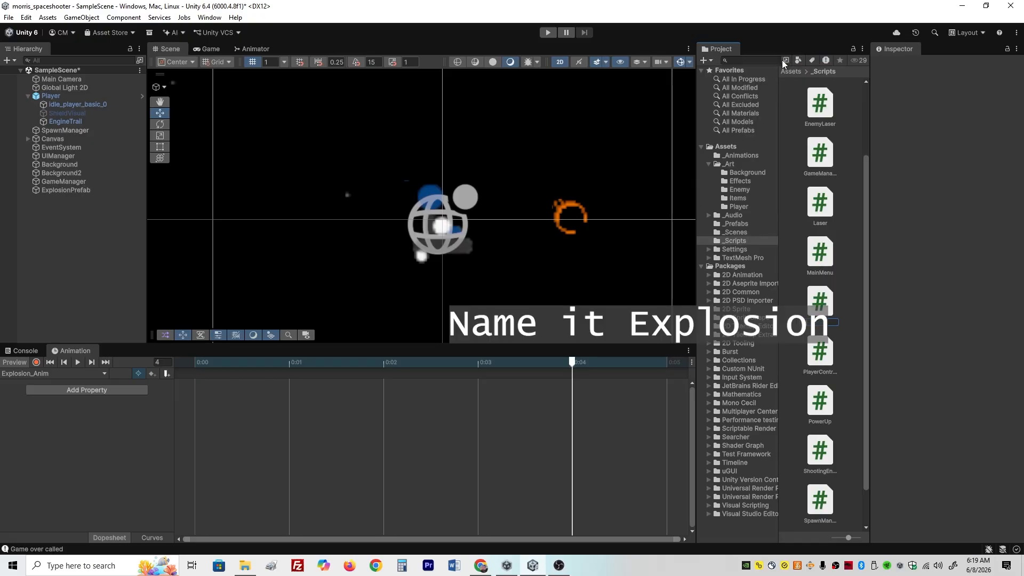
pyautogui.write('xplosion')
pyautogui.press('Return')
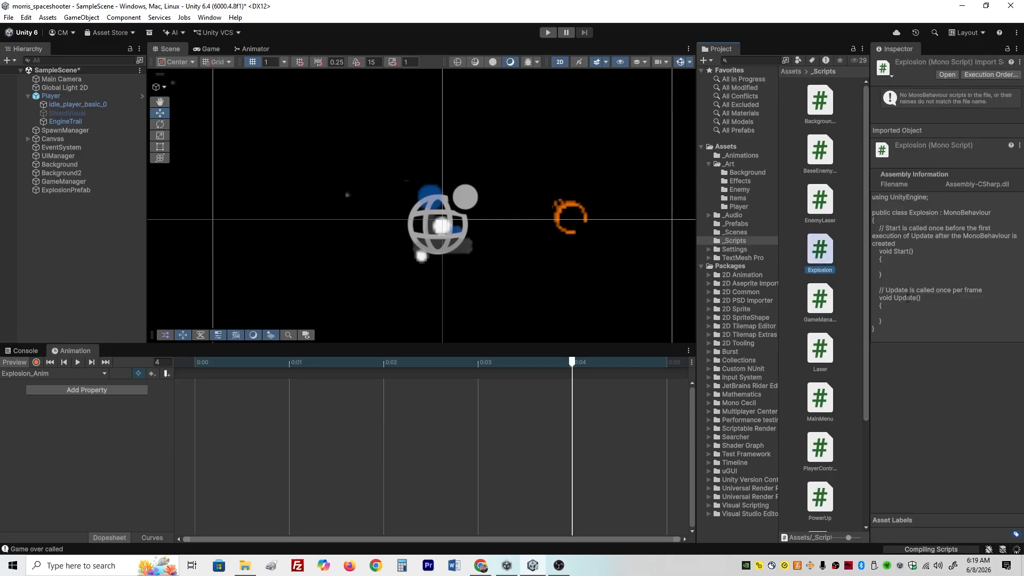
# Step: Attach the Explosion script to the ExplosionPrefab object as a component
pyautogui.click(823, 296)
pyautogui.click(820, 255)
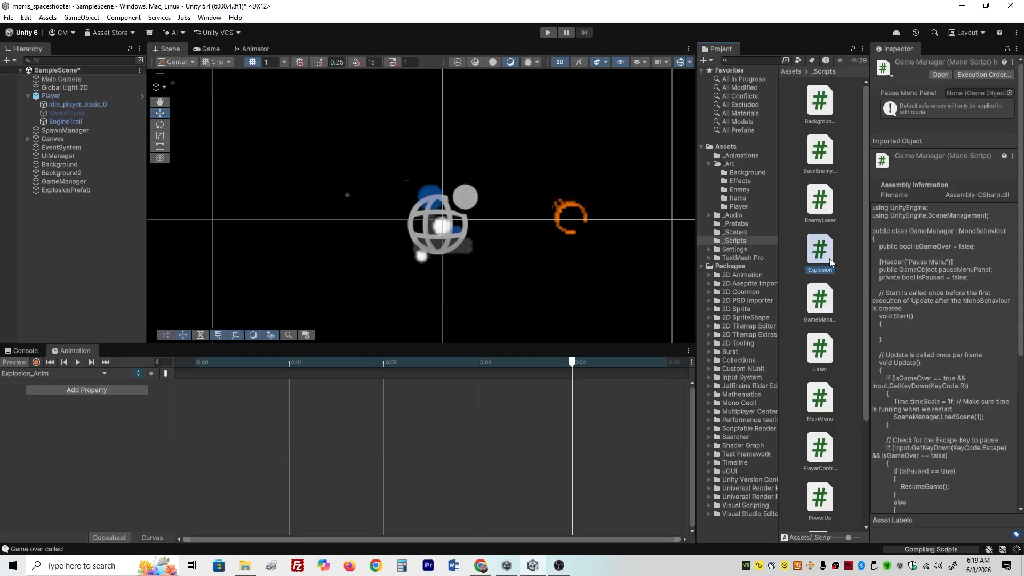
pyautogui.click(75, 189)
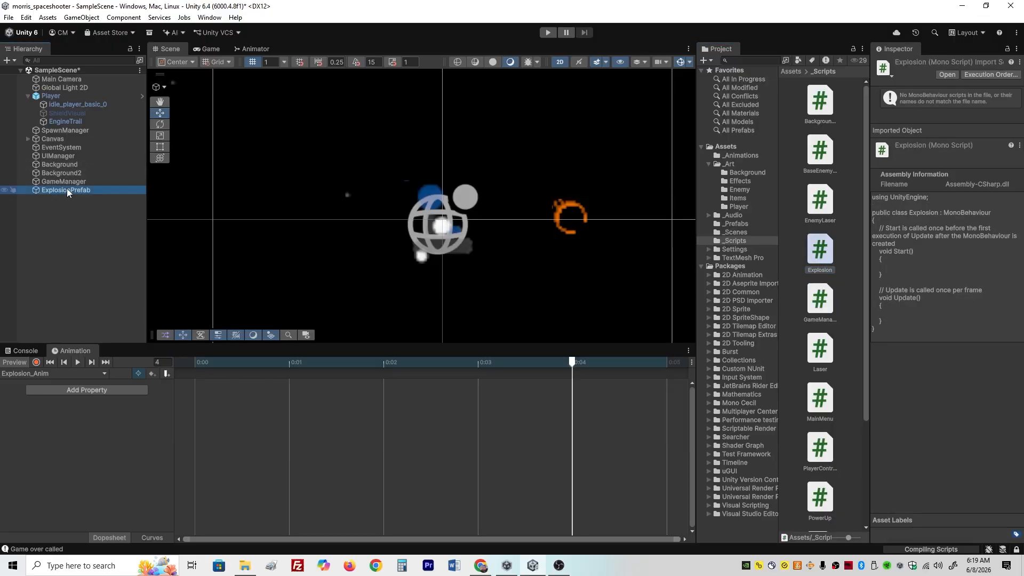
pyautogui.moveTo(820, 251); pyautogui.dragTo(932, 504)
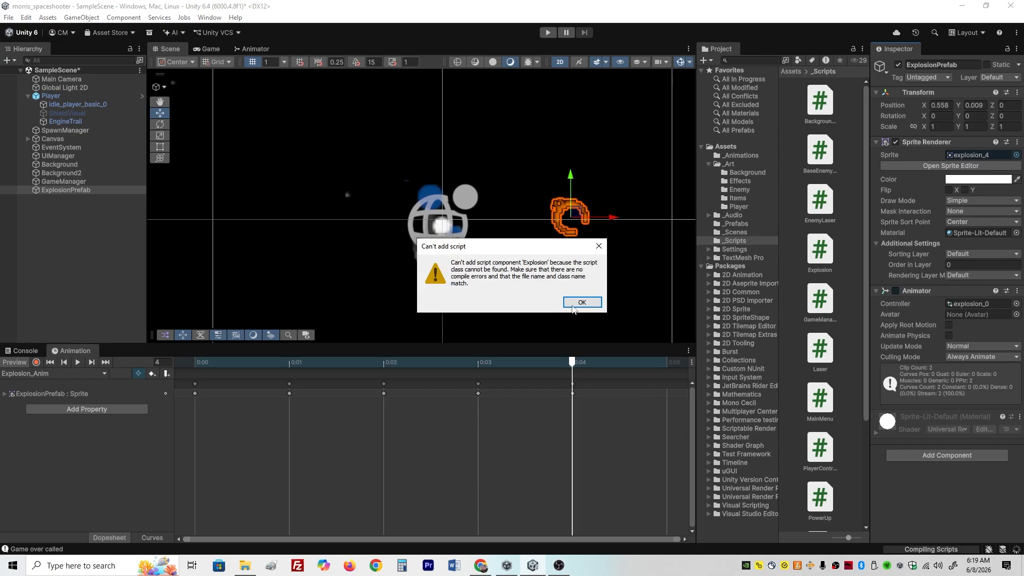
pyautogui.click(582, 302)
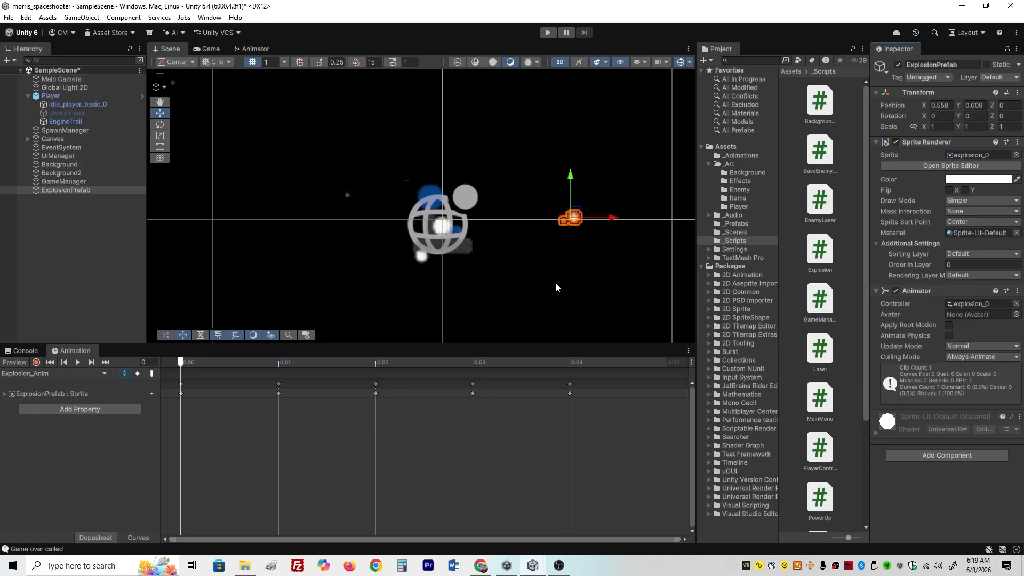
pyautogui.moveTo(823, 256); pyautogui.dragTo(937, 476)
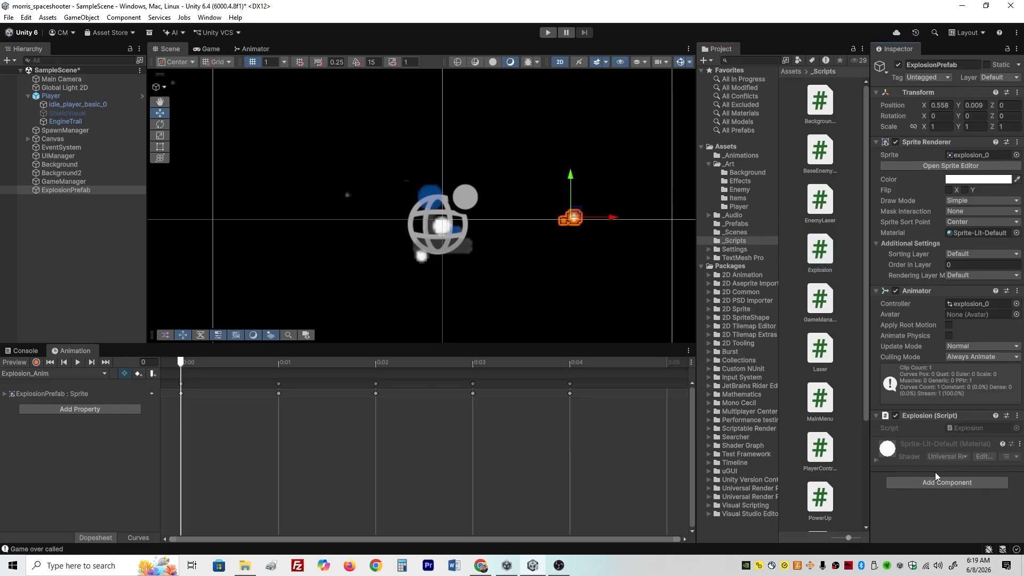
# Step: Open the Explosion script in Visual Studio, add "Destroy(this.gameObject, 3f);" inside Start() and save it
pyautogui.click(968, 429)
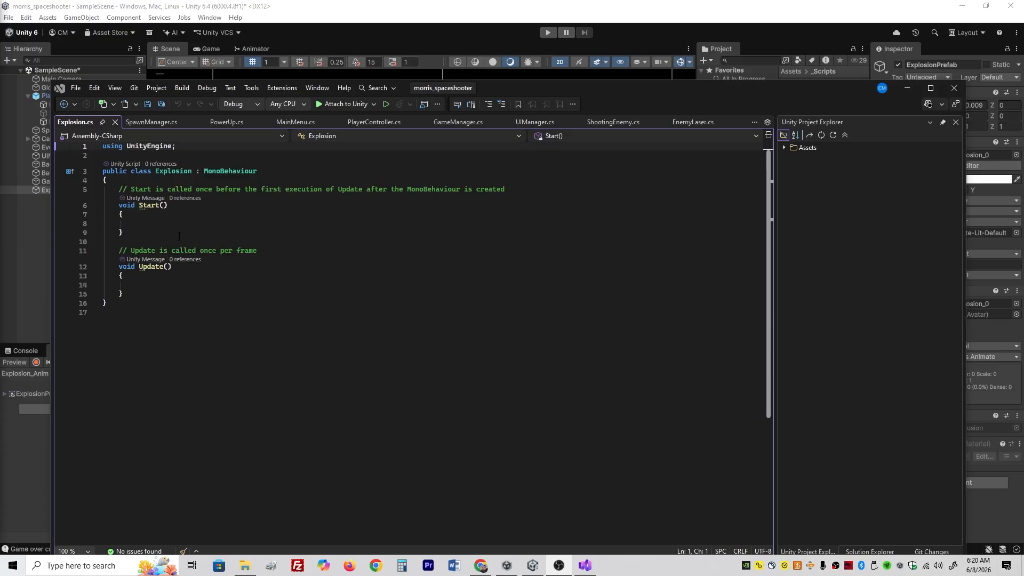
pyautogui.click(152, 224)
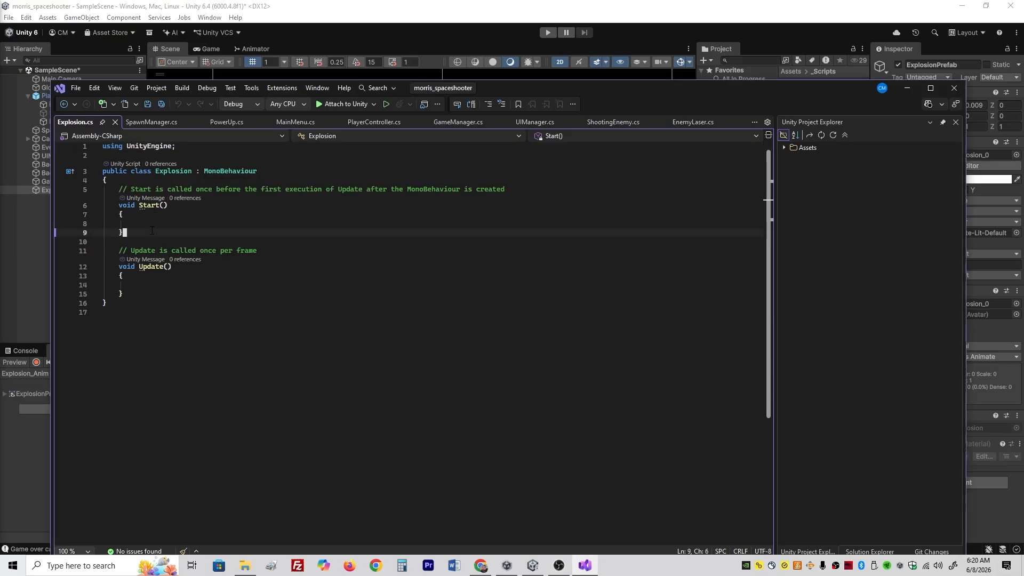
pyautogui.write('Destroy(this.gameObject, 3f);')
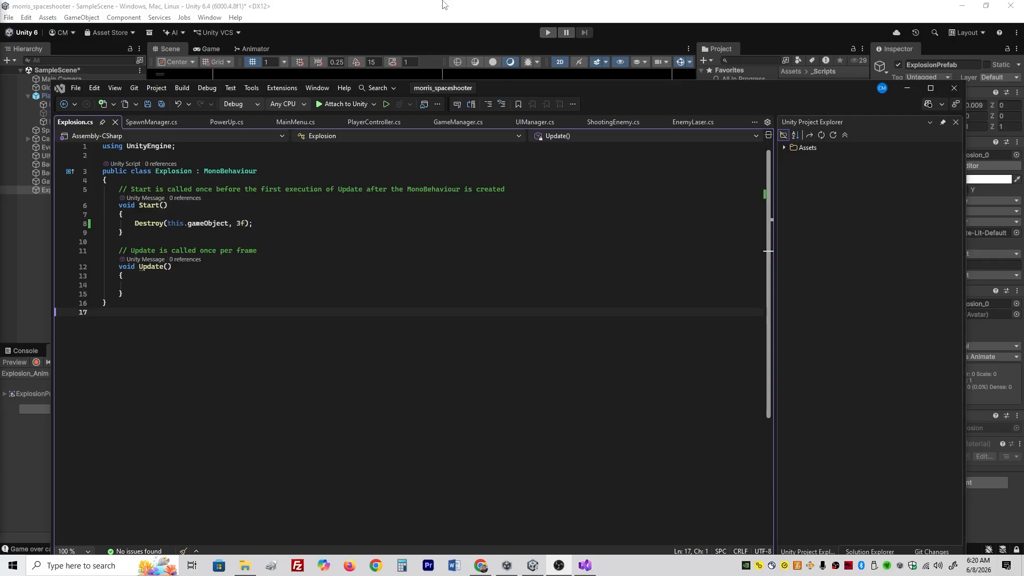
pyautogui.click(443, 4)
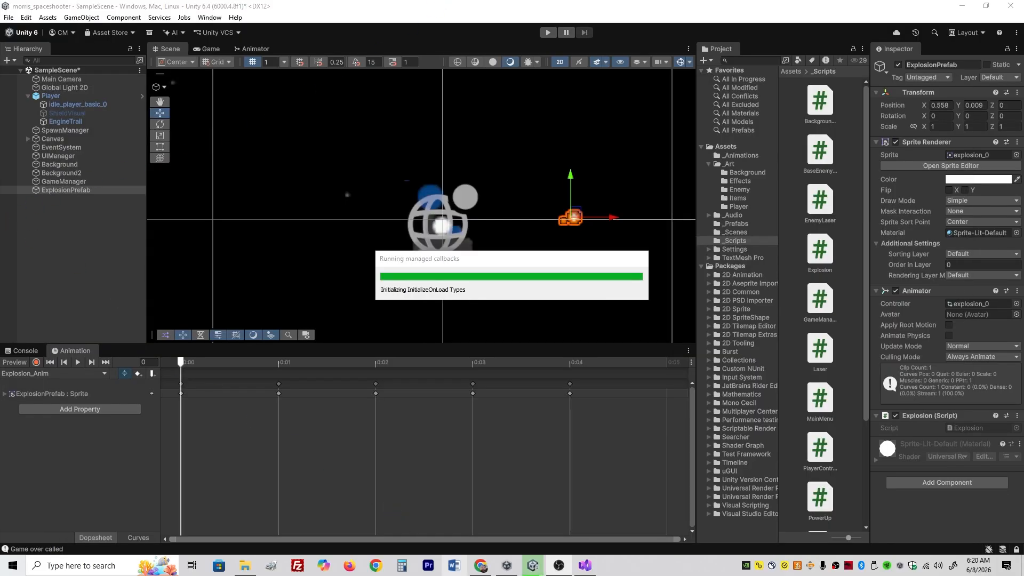
# Step: Return to Unity and turn the ExplosionPrefab object into a prefab in the _Prefabs folder
pyautogui.click(586, 566)
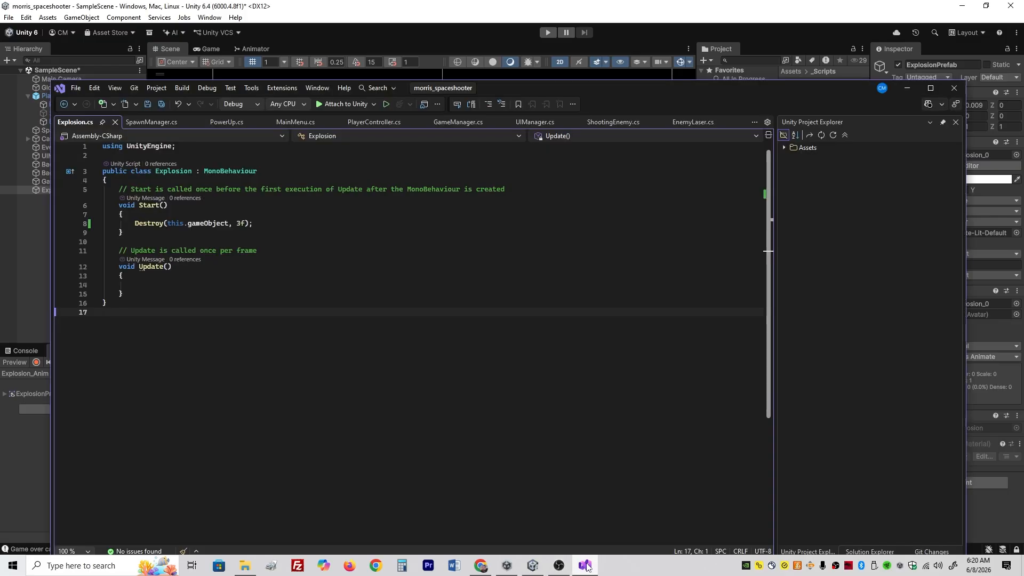
pyautogui.click(586, 565)
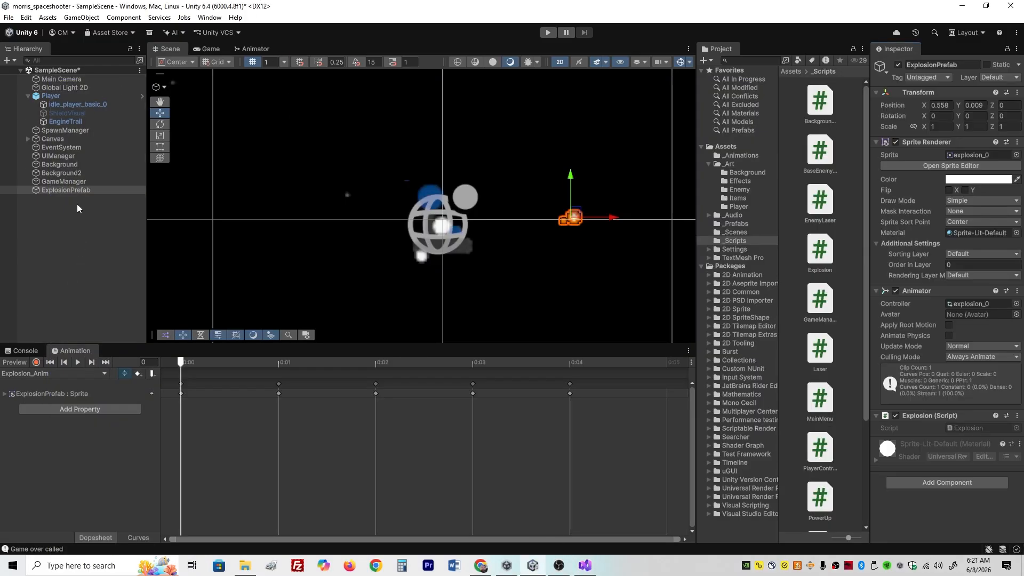
pyautogui.click(66, 193)
pyautogui.moveTo(66, 196); pyautogui.dragTo(737, 221)
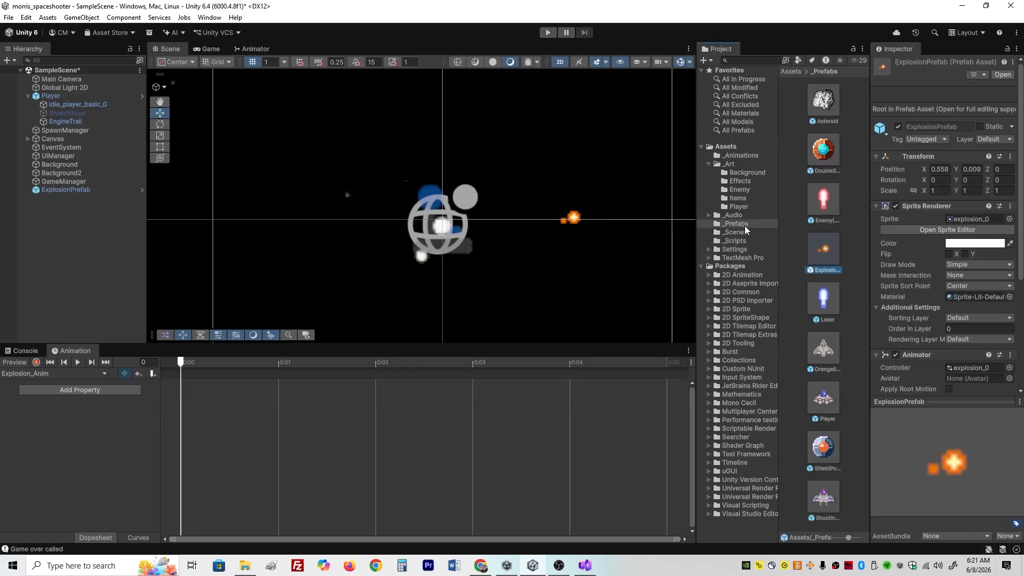
# Step: Open the BaseEnemyController script and add a public GameObject explosionPrefab field under a "Visual Effects" header, below the playerController field
pyautogui.click(735, 241)
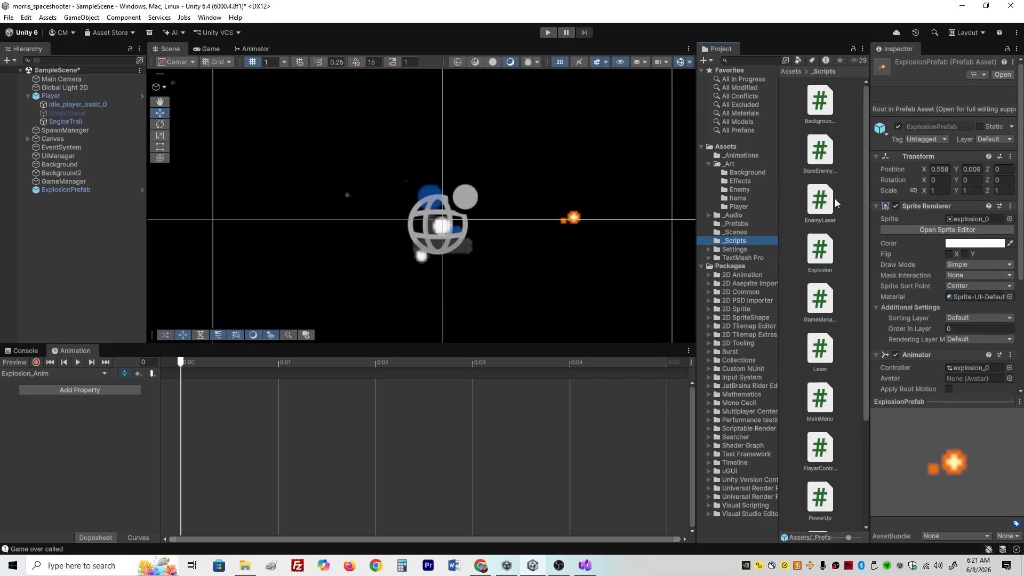
pyautogui.doubleClick(822, 152)
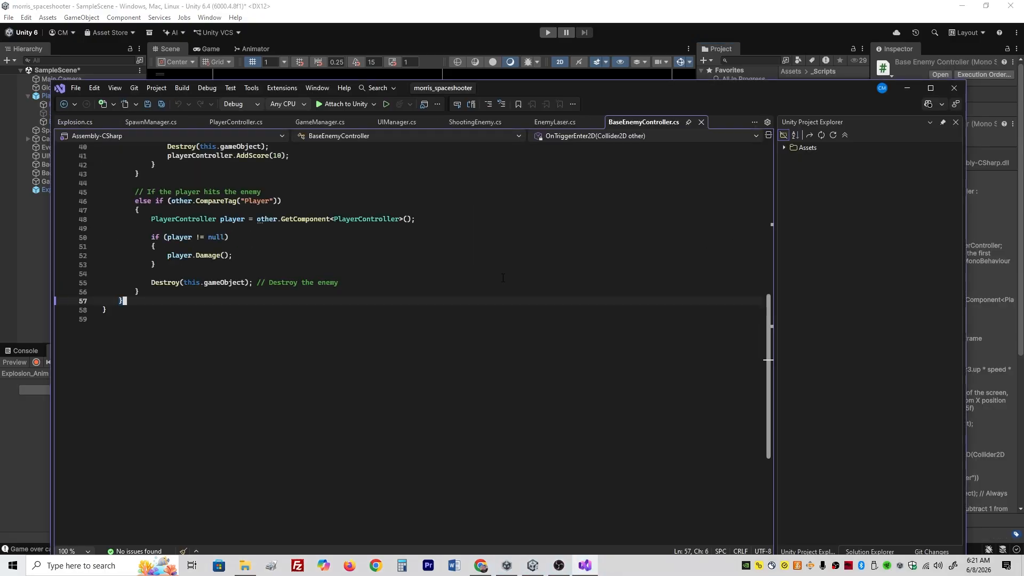
pyautogui.scroll(12, 268, 286)
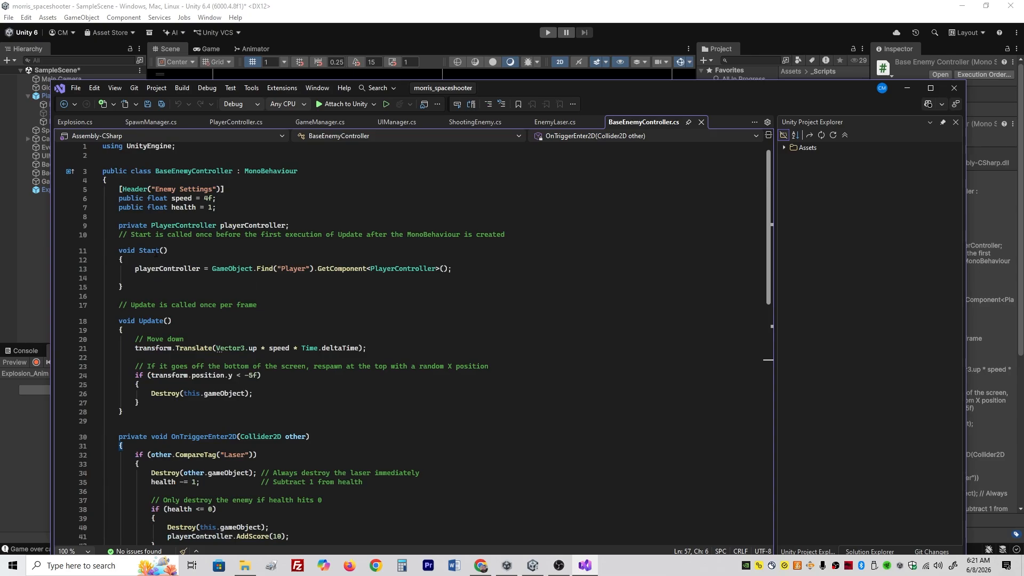
pyautogui.click(314, 226)
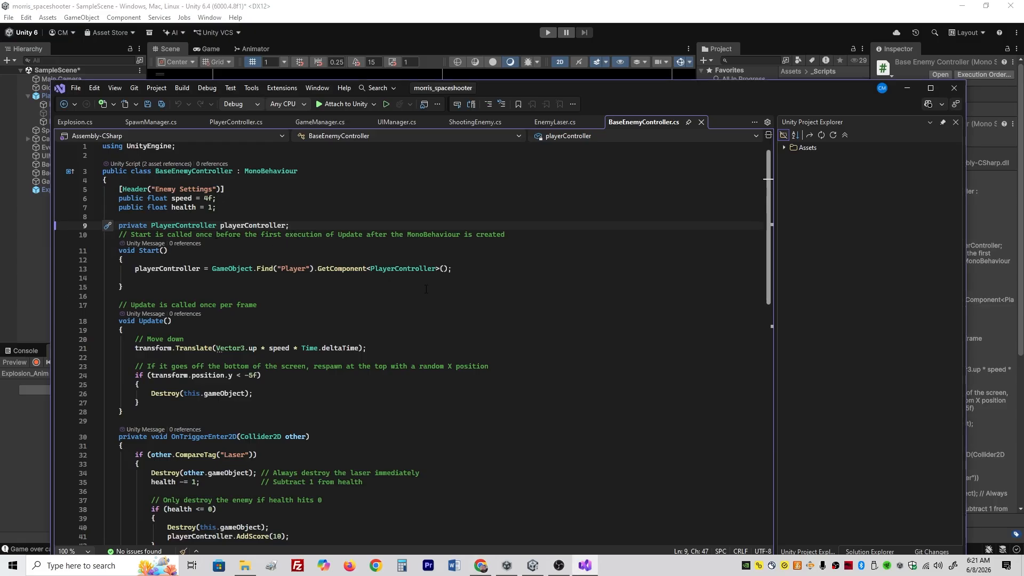
pyautogui.press('Return')
pyautogui.press('Return')
pyautogui.press('Tab')
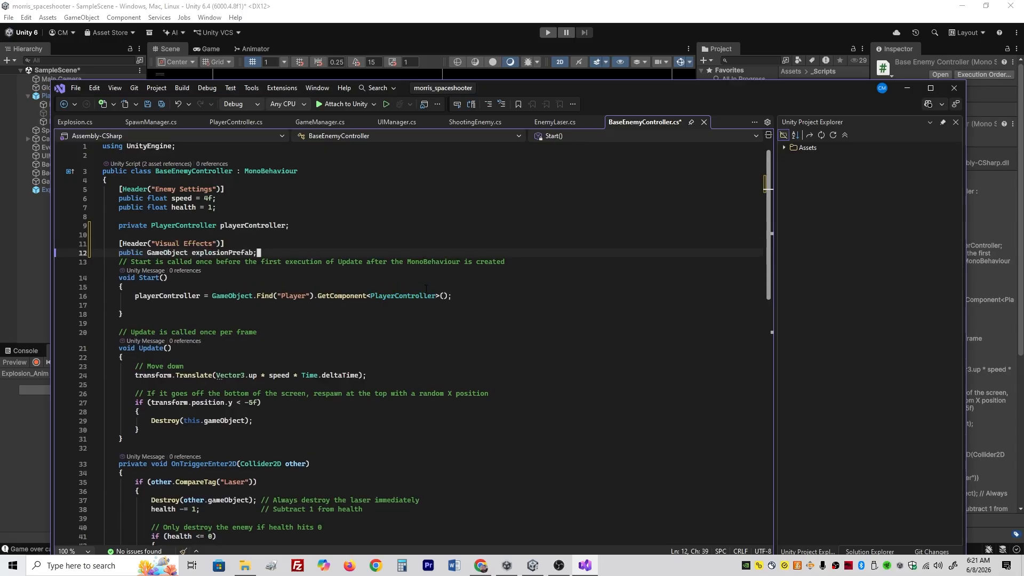
pyautogui.press('Return')
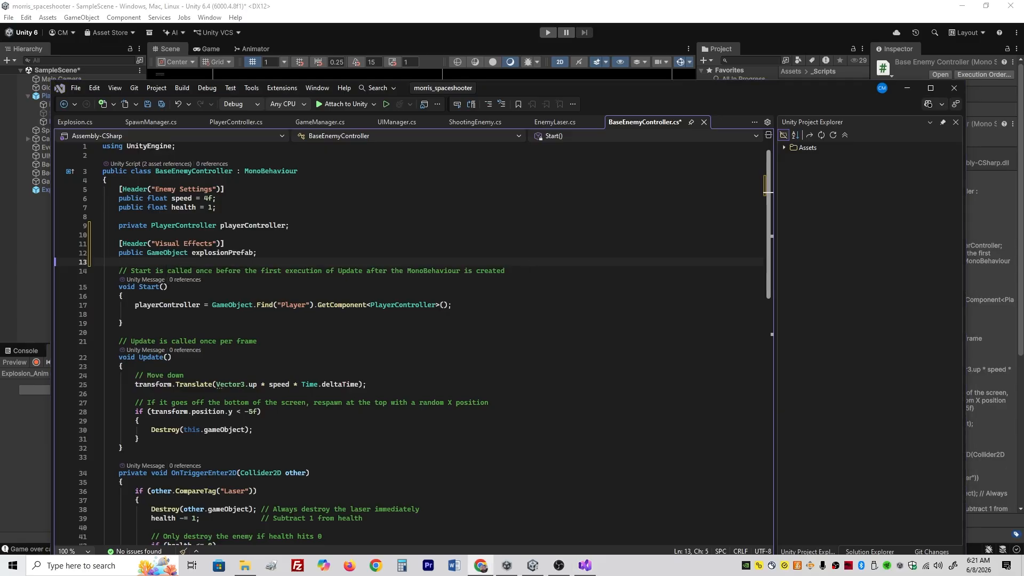
# Step: Add "Instantiate(explosionPrefab, transform.position, Quaternion.identity);" before Destroy in the health <= 0 block of OnTriggerEnter2D, and save the script
pyautogui.click(443, 423)
pyautogui.scroll(-7, 454, 426)
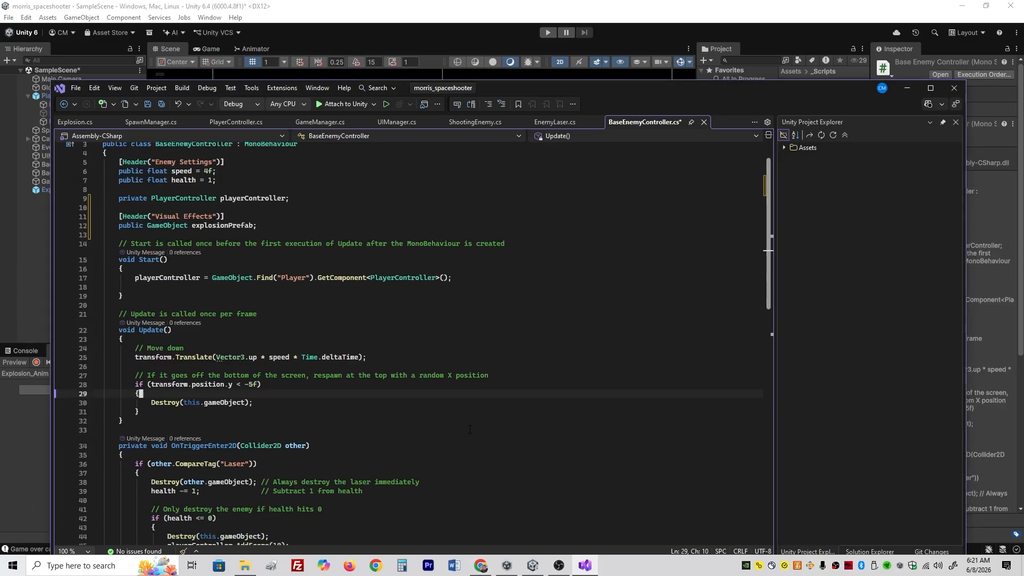
pyautogui.scroll(-1, 470, 430)
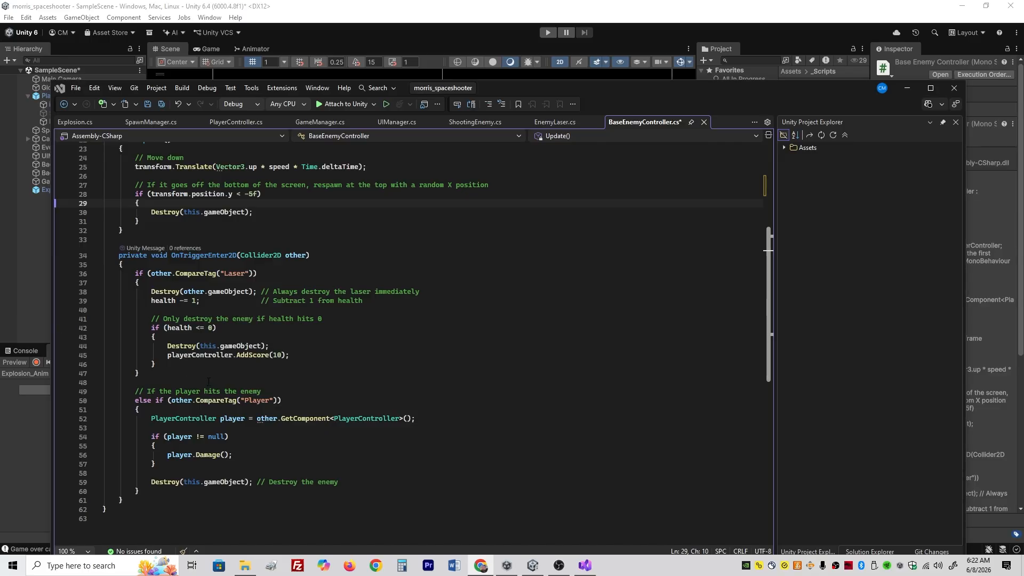
pyautogui.click(258, 340)
pyautogui.press('Return')
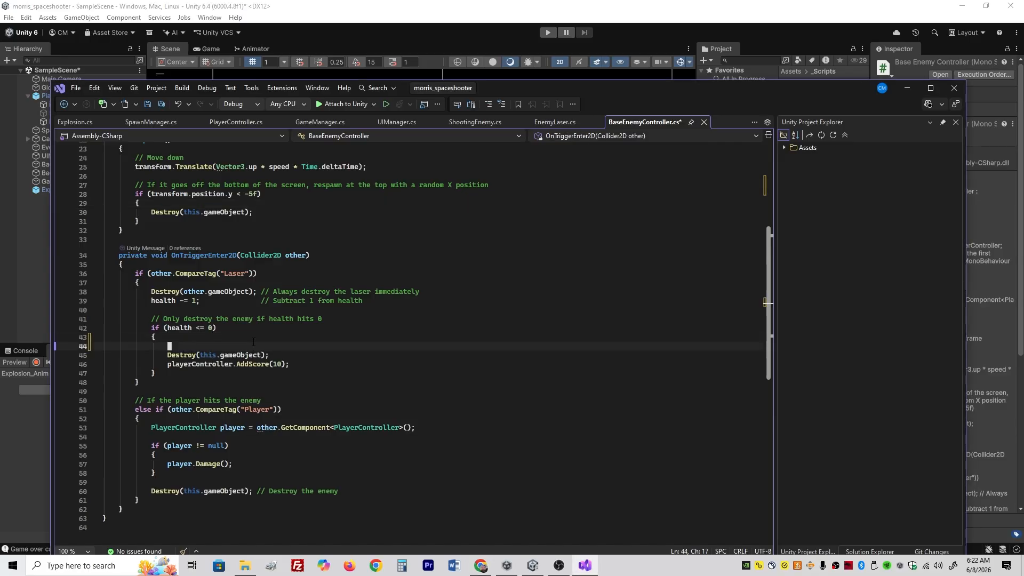
pyautogui.press('Tab')
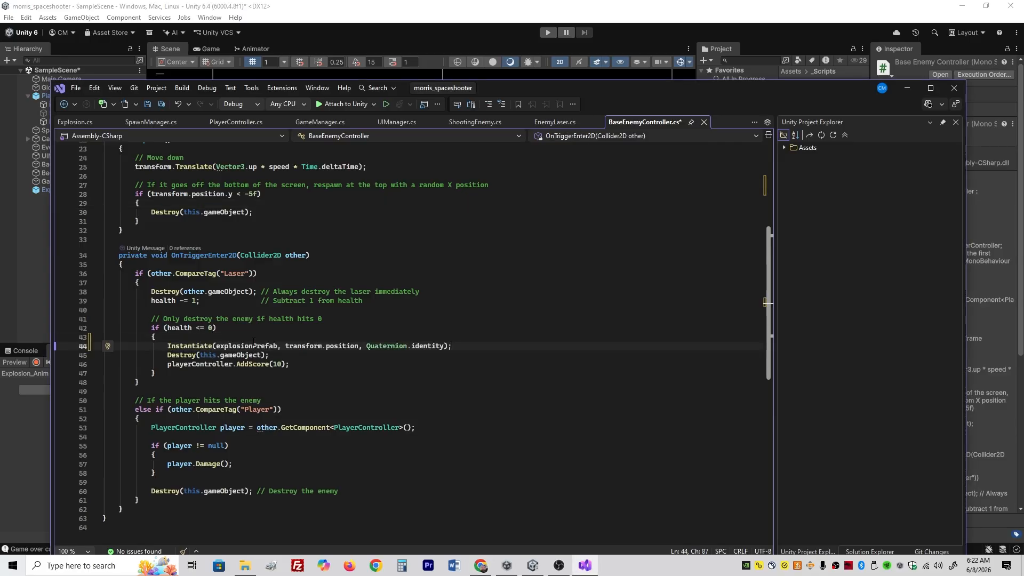
pyautogui.press('Return')
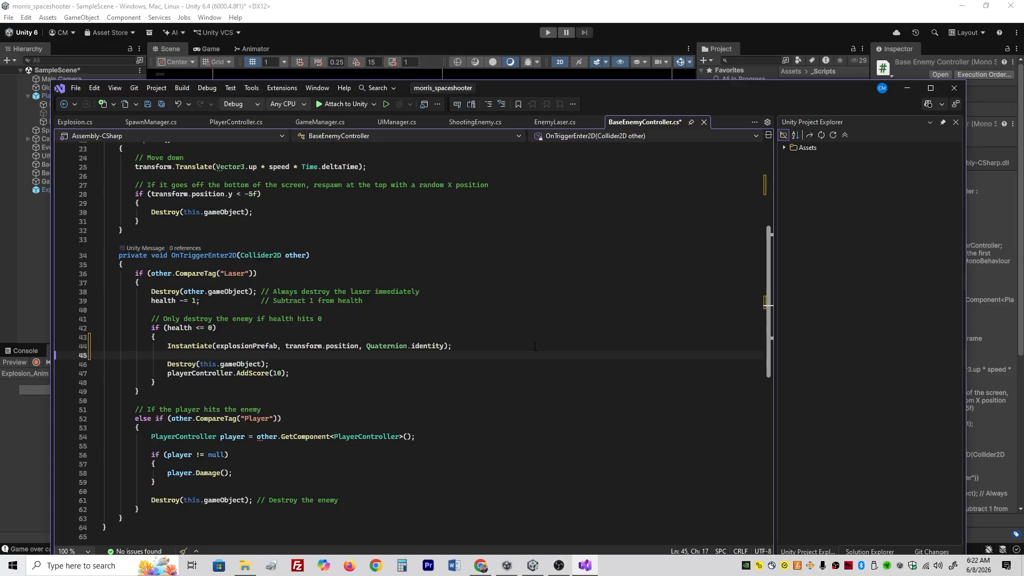
pyautogui.hotkey('ctrl', 's')
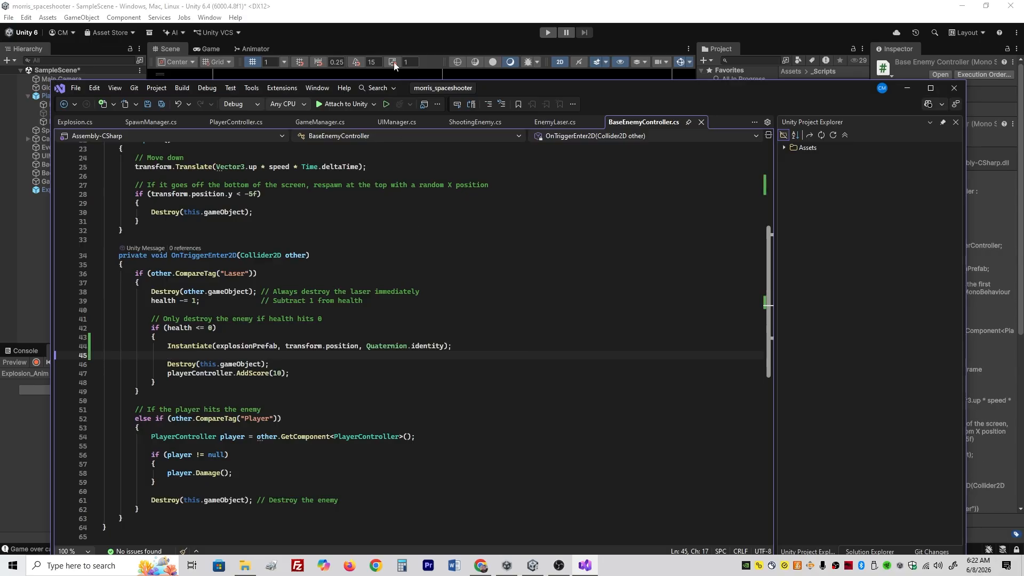
# Step: Return to Unity, place the OrangeEnemy prefab in the scene and assign ExplosionPrefab to its Base Enemy Controller's Explosion Prefab field
pyautogui.hotkey('alt', 'Tab')
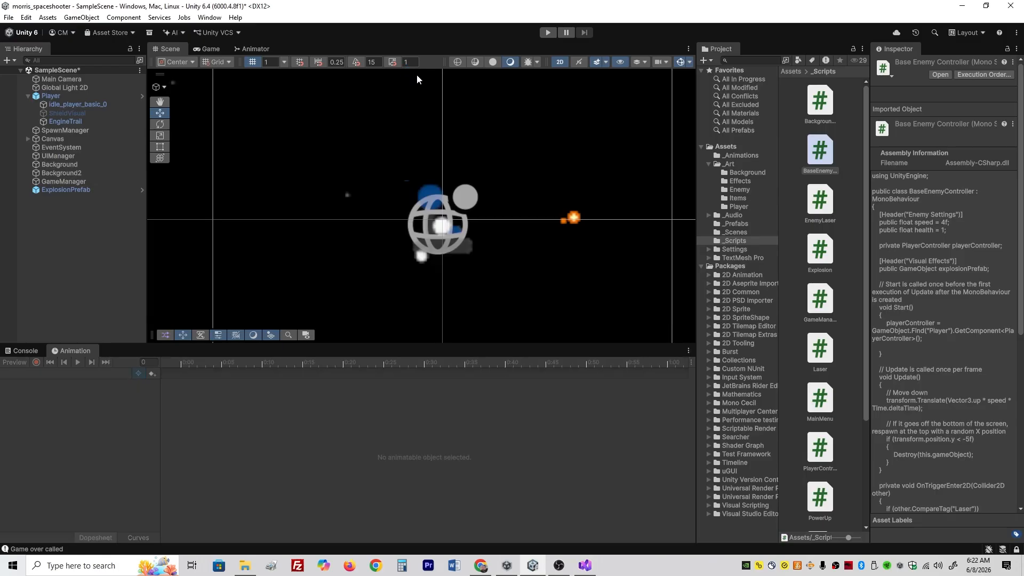
pyautogui.click(736, 223)
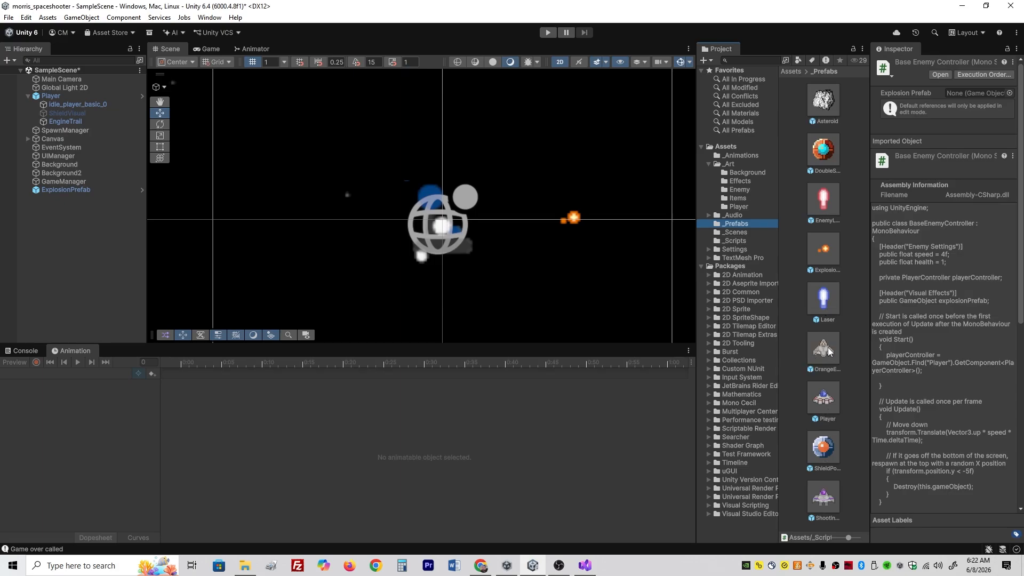
pyautogui.moveTo(829, 351); pyautogui.dragTo(49, 252)
pyautogui.scroll(-1, 315, 259)
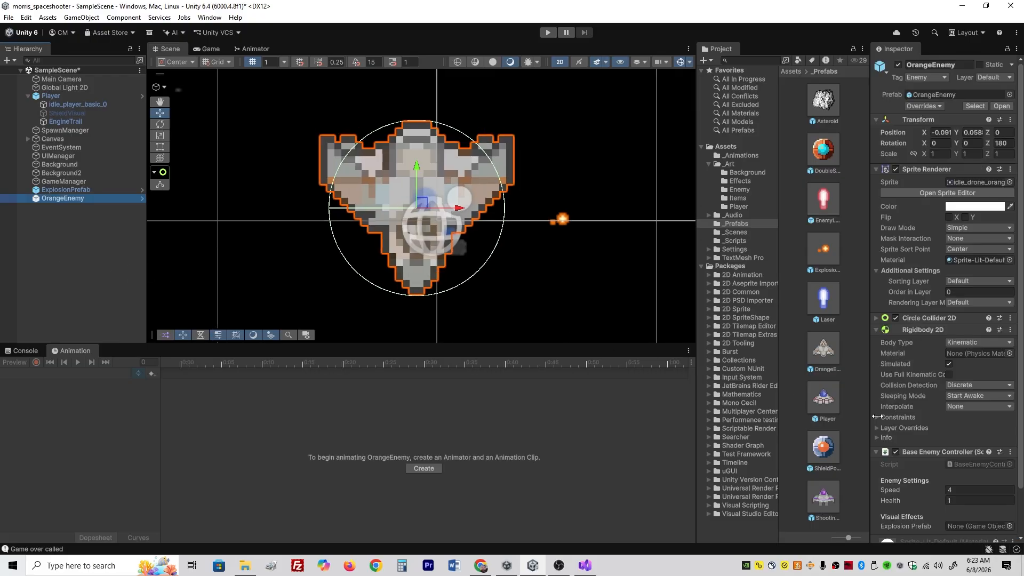
pyautogui.scroll(-2, 927, 427)
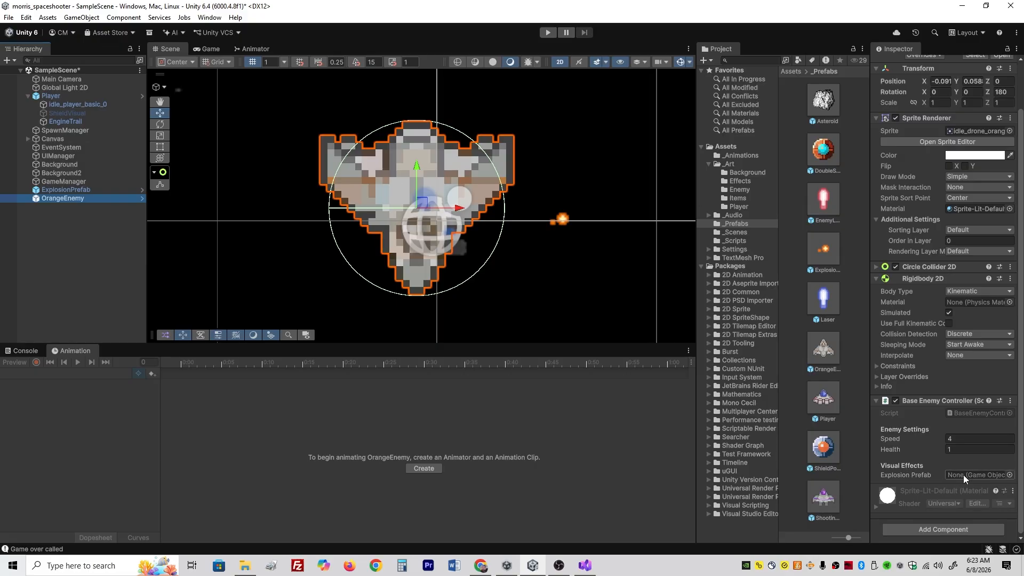
pyautogui.click(829, 255)
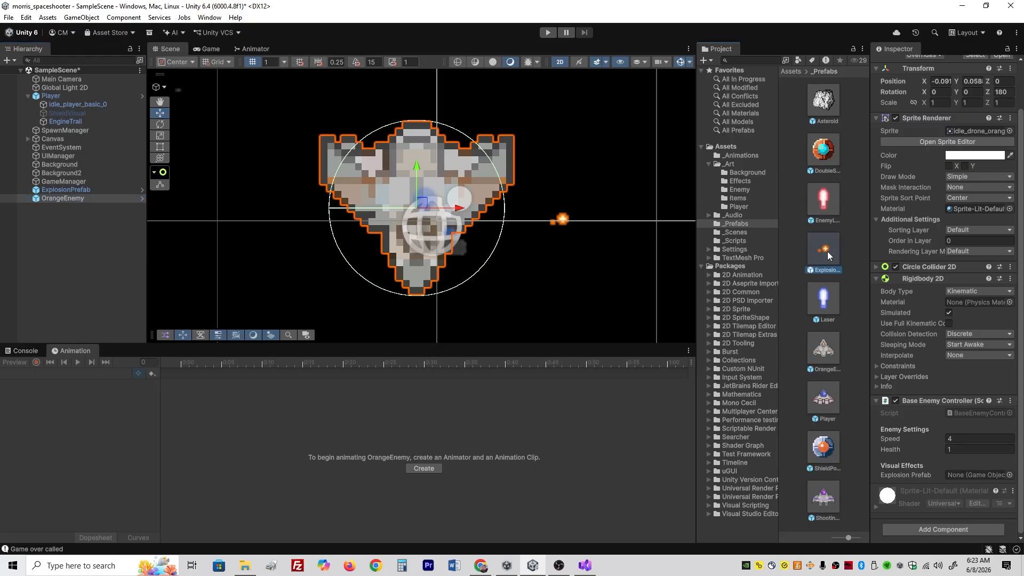
pyautogui.moveTo(829, 255); pyautogui.dragTo(970, 477)
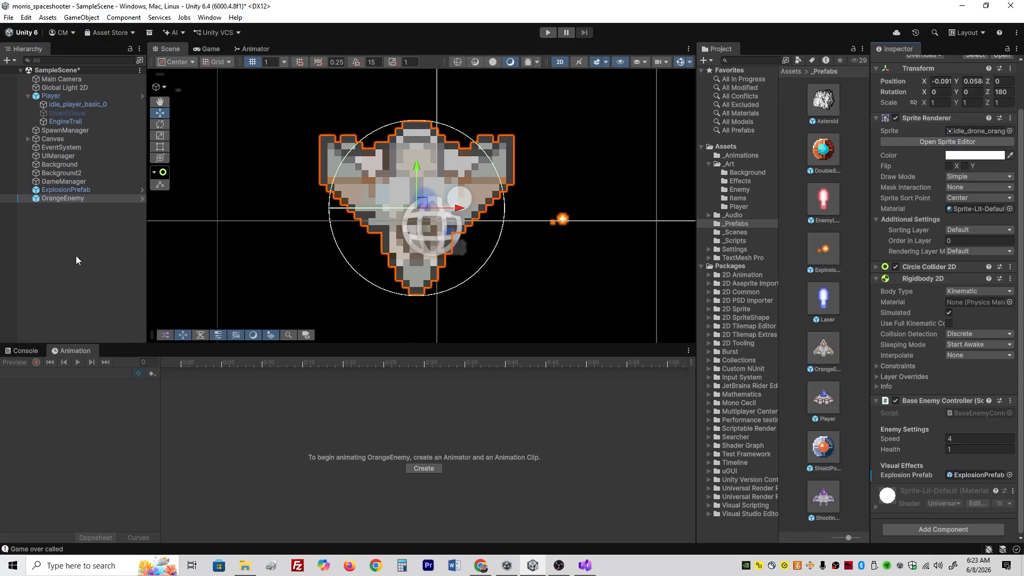
# Step: Apply all overrides of the OrangeEnemy instance to its prefab
pyautogui.click(82, 199)
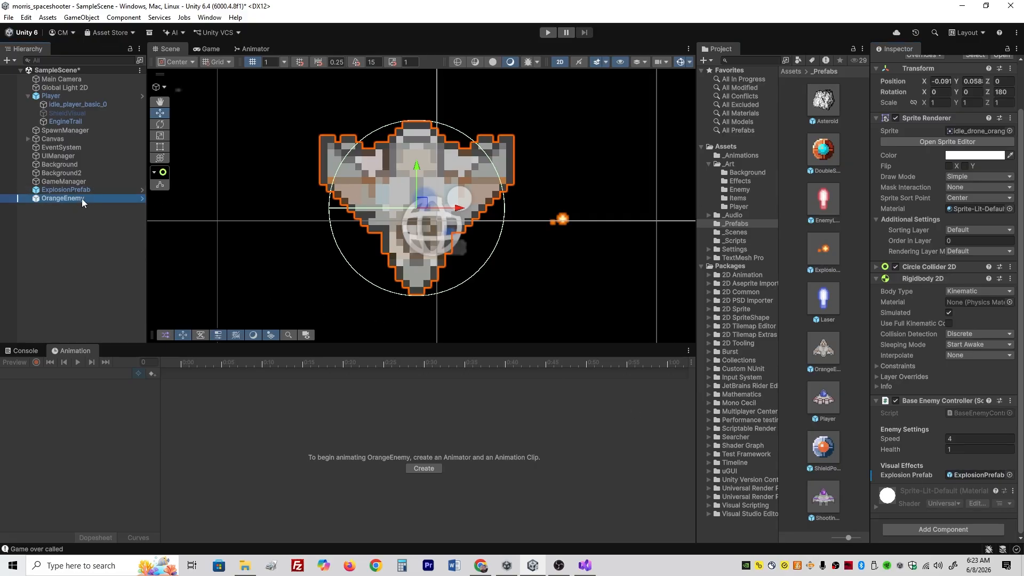
pyautogui.scroll(2, 939, 264)
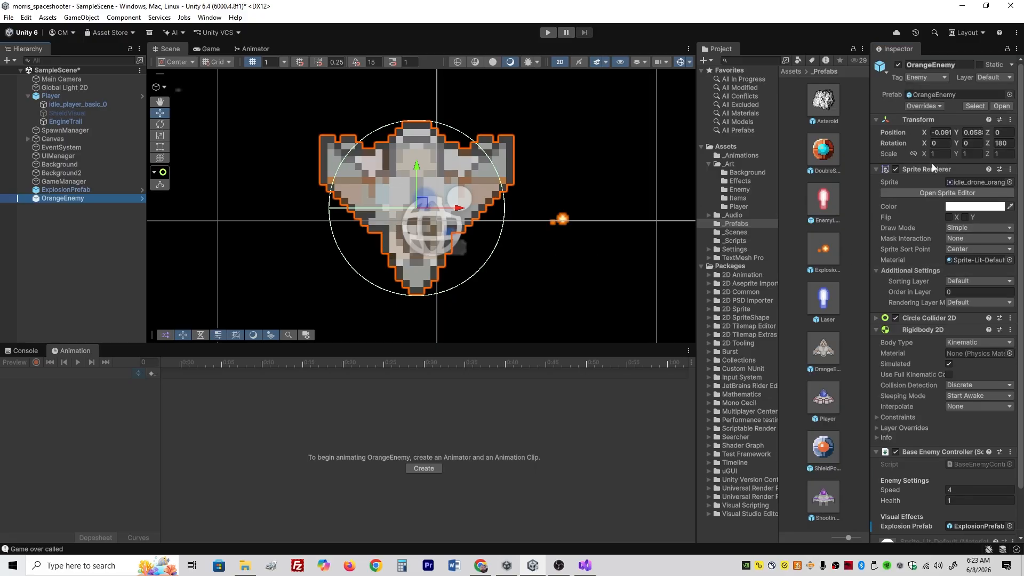
pyautogui.click(923, 106)
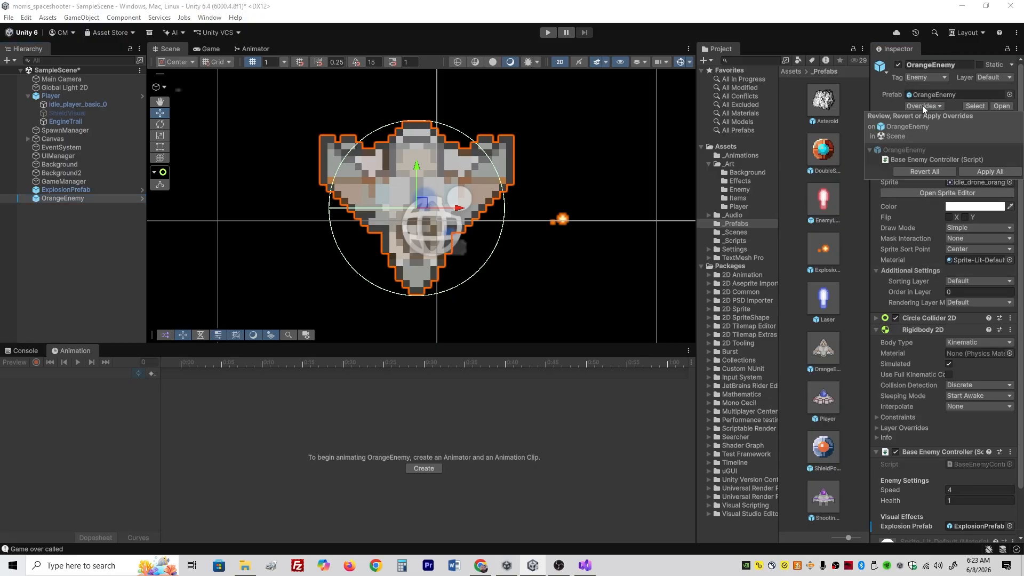
pyautogui.click(976, 173)
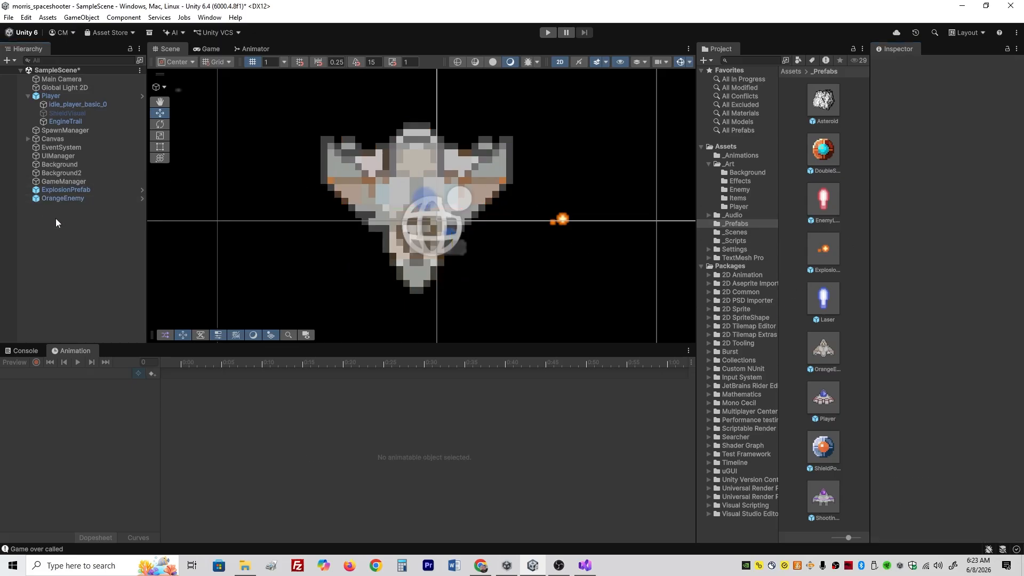
# Step: Delete the OrangeEnemy and ExplosionPrefab instances from the scene, checking the Explosion Prefab reference on the OrangeEnemy prefab asset
pyautogui.click(68, 199)
pyautogui.press('Delete')
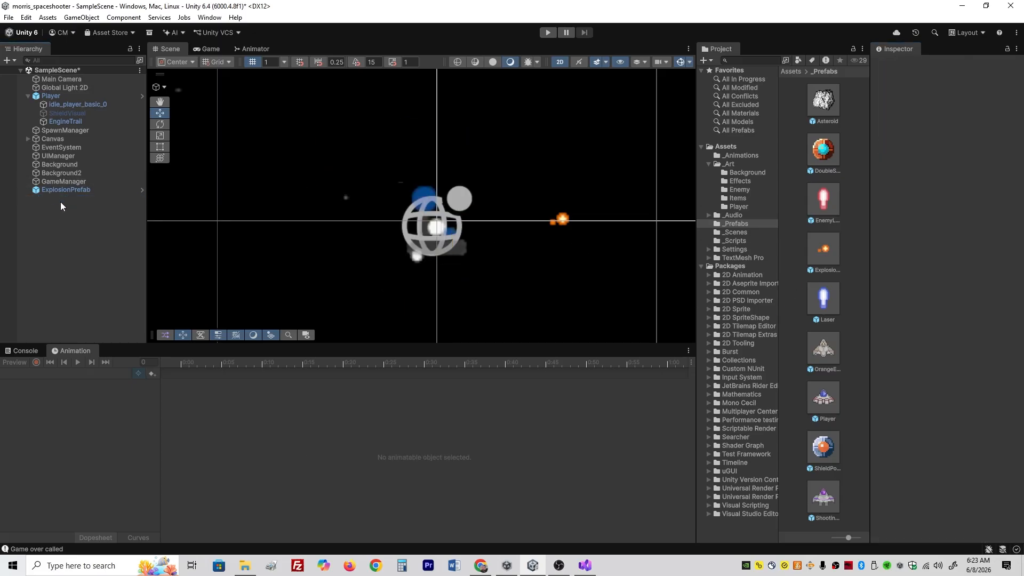
pyautogui.click(816, 348)
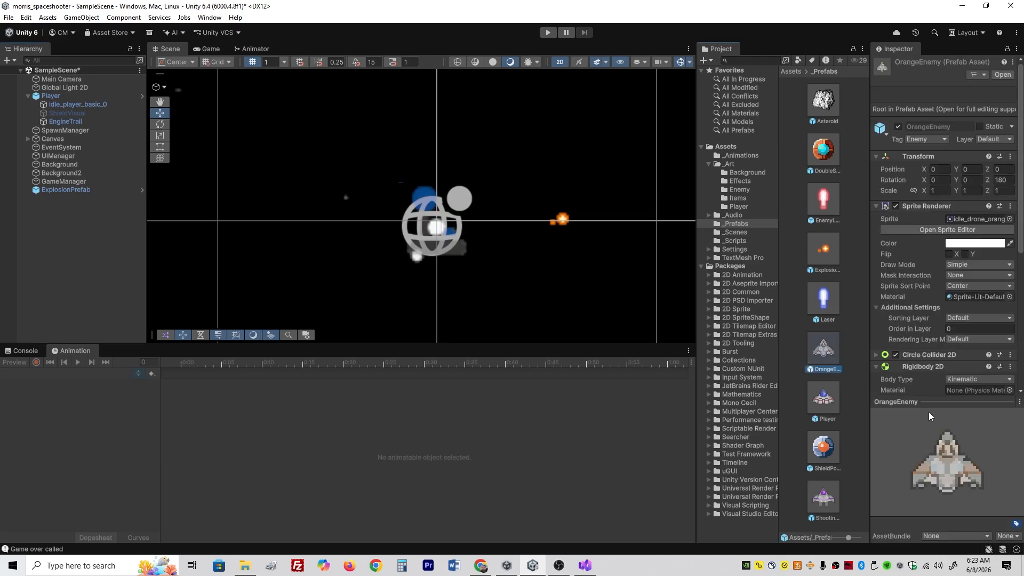
pyautogui.scroll(-10, 959, 323)
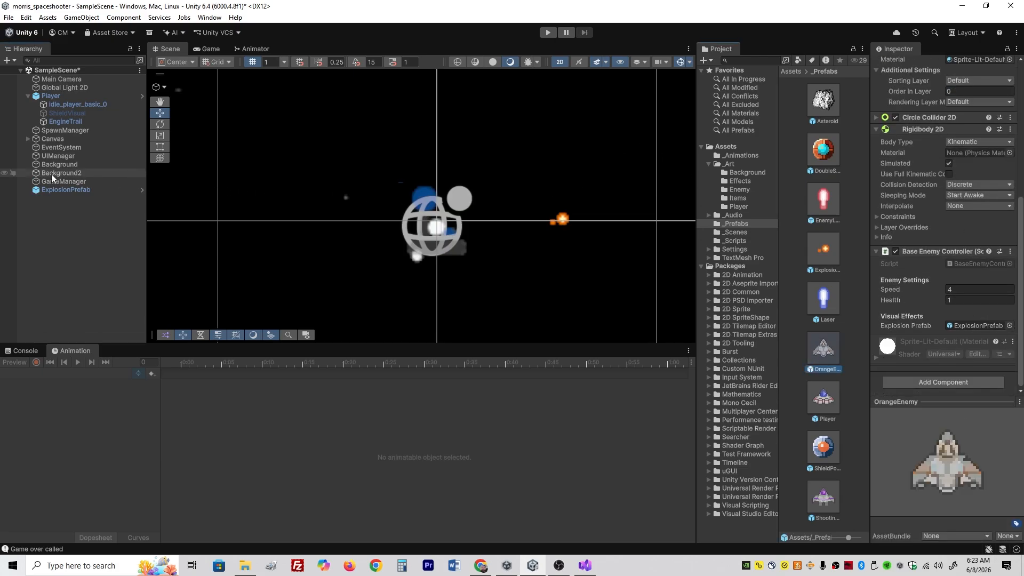
pyautogui.click(48, 190)
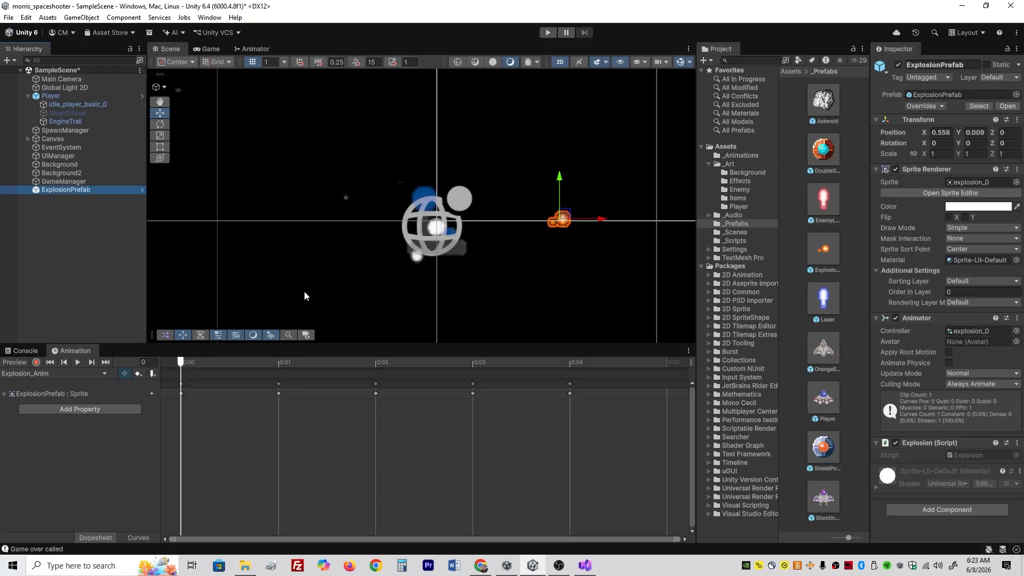
pyautogui.press('Delete')
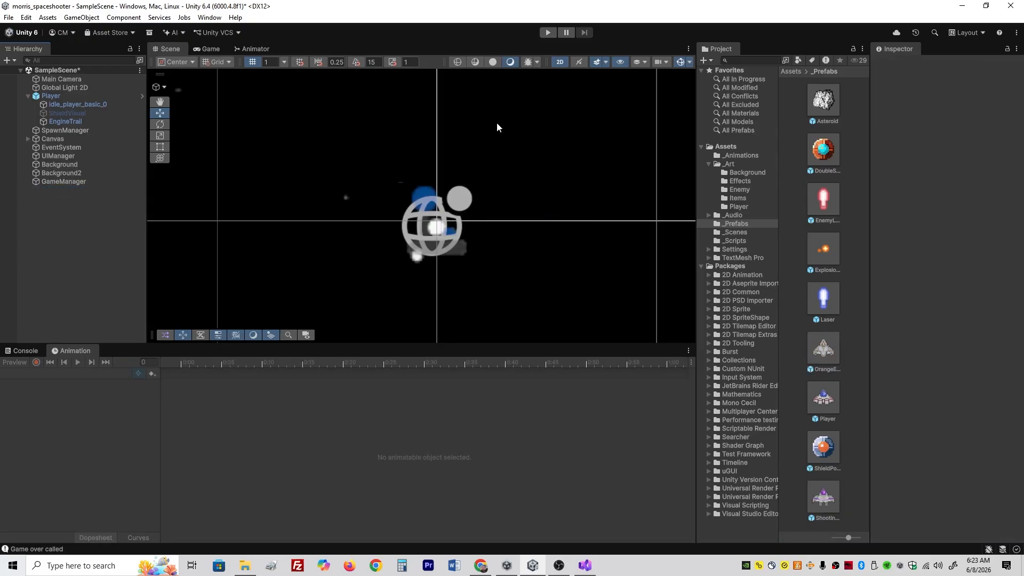
# Step: Play-test the game, moving the ship and shooting enemies to check the explosion effect
pyautogui.click(548, 32)
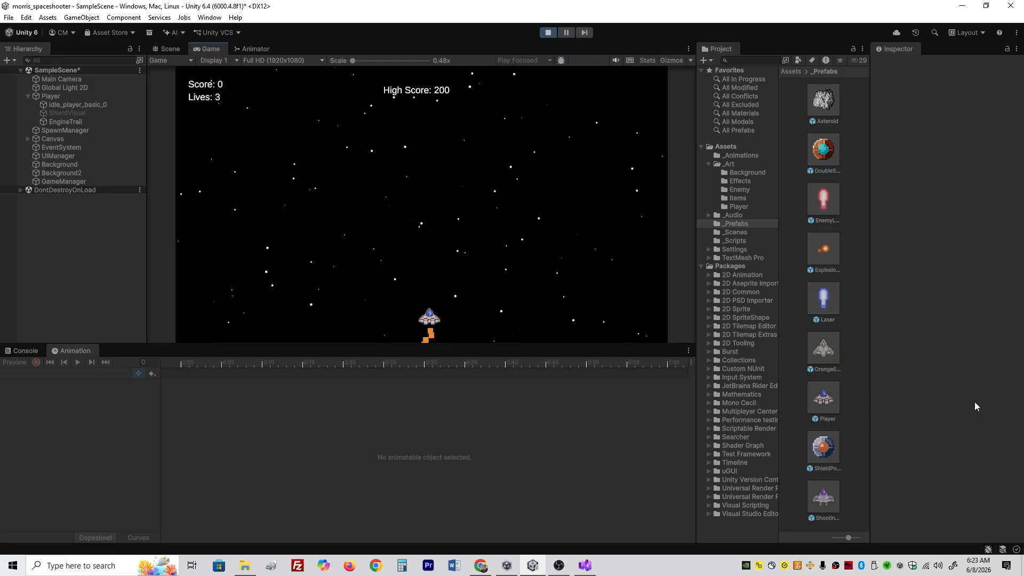
pyautogui.press('a')
pyautogui.press('w')
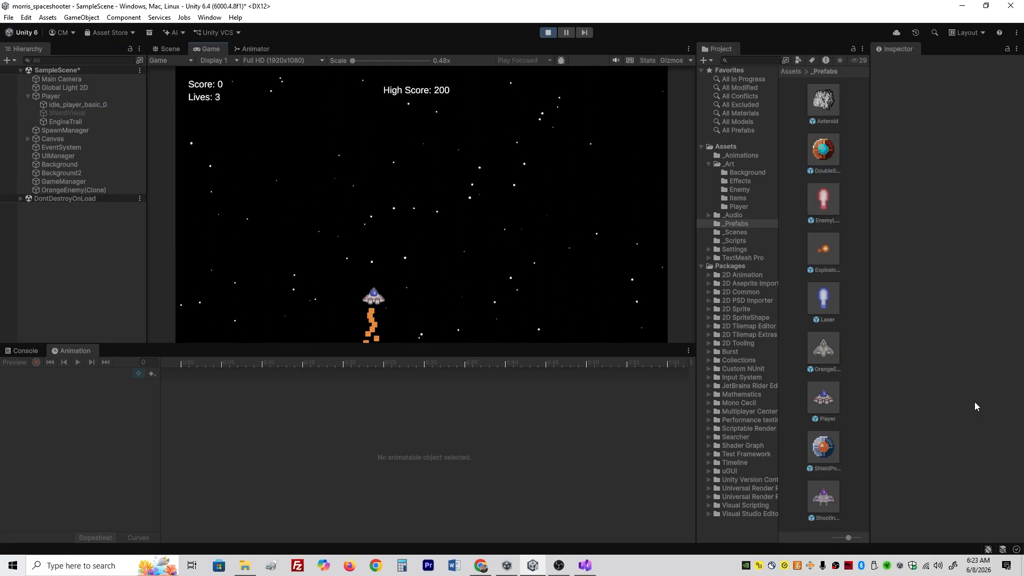
pyautogui.press('a')
pyautogui.press('space')
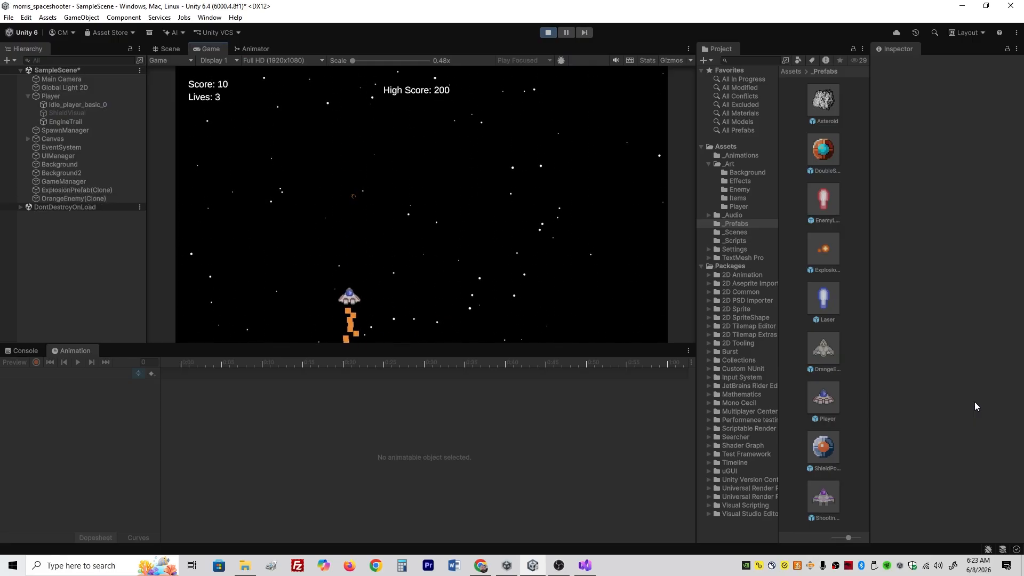
pyautogui.press('a')
pyautogui.press('space')
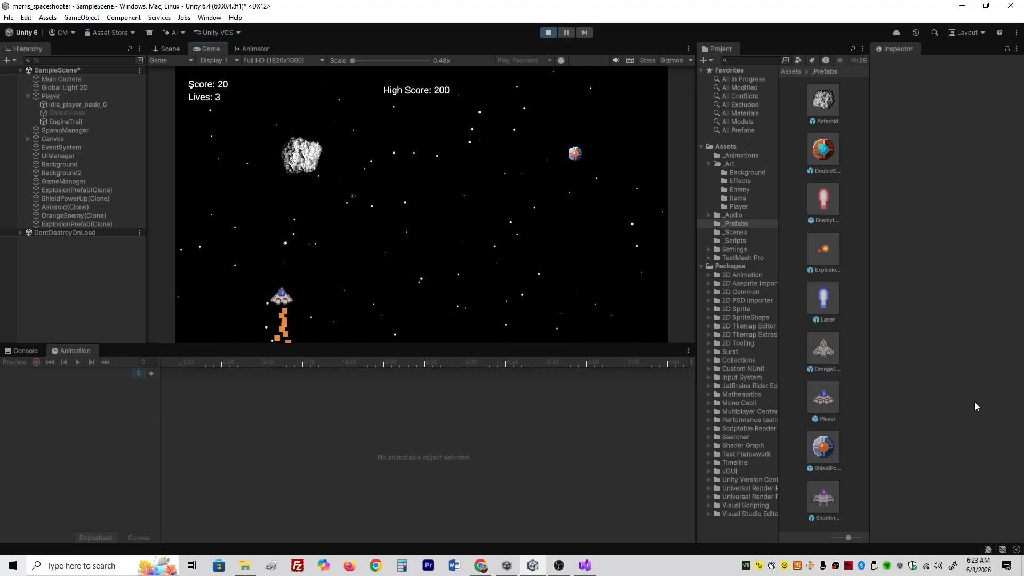
pyautogui.press('d')
pyautogui.press('space')
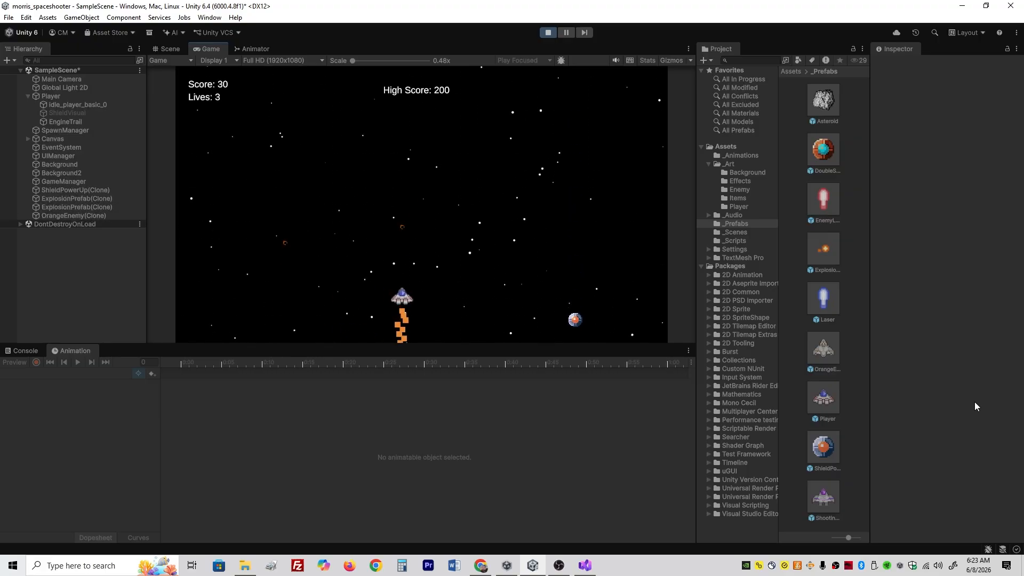
pyautogui.press('a')
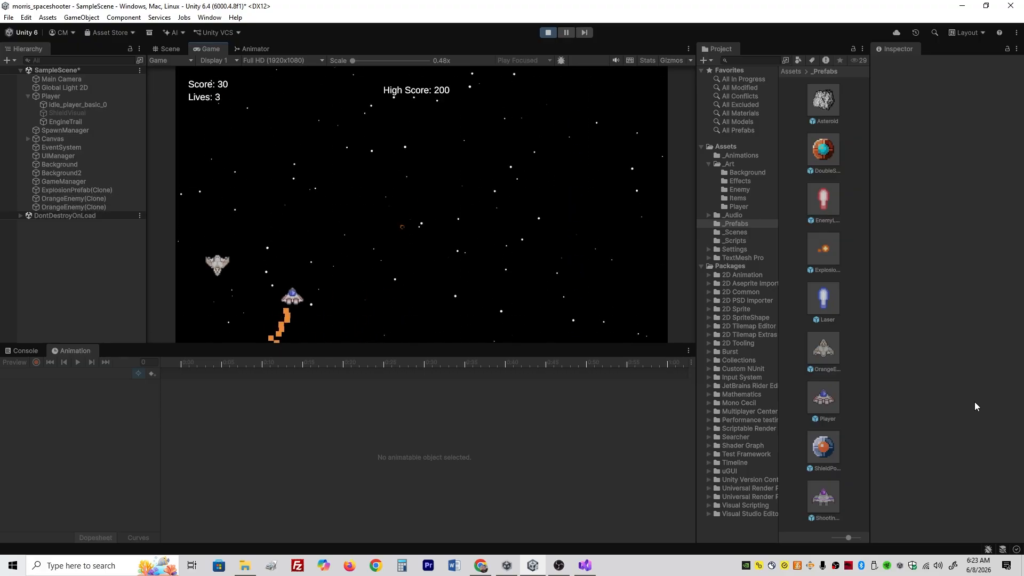
pyautogui.press('d')
pyautogui.press('a')
pyautogui.press('space')
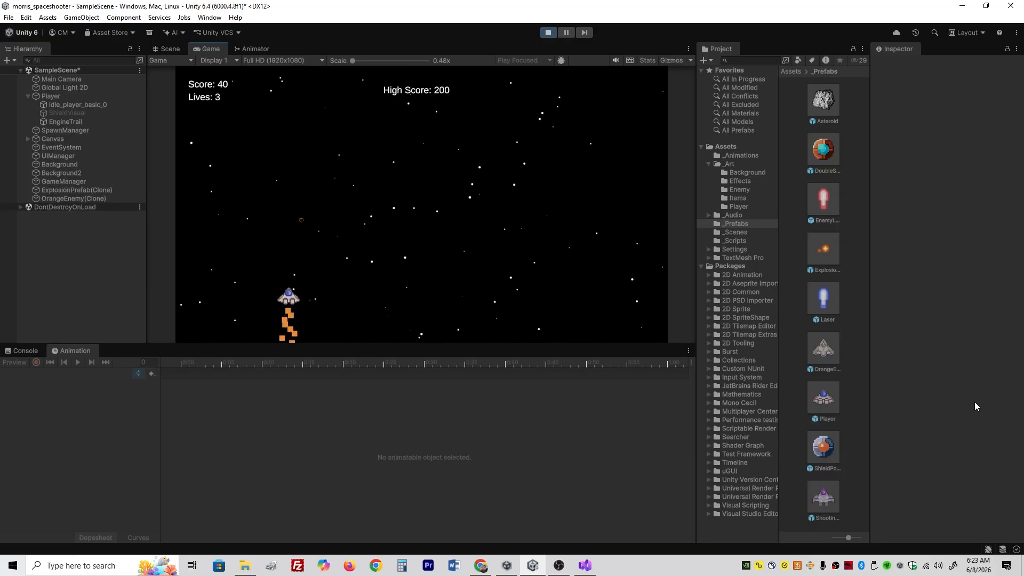
pyautogui.press('d')
pyautogui.press('d')
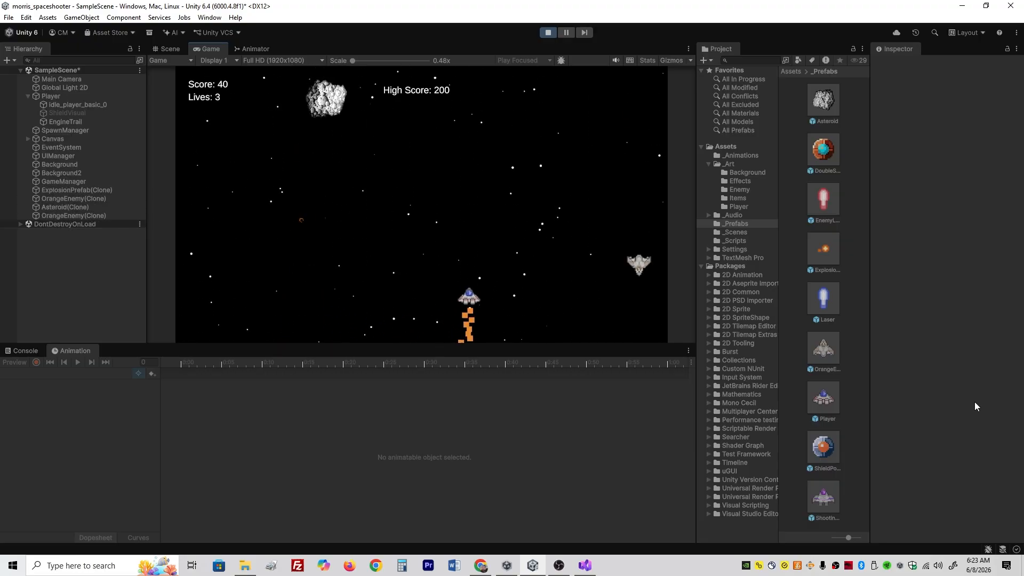
pyautogui.press('a')
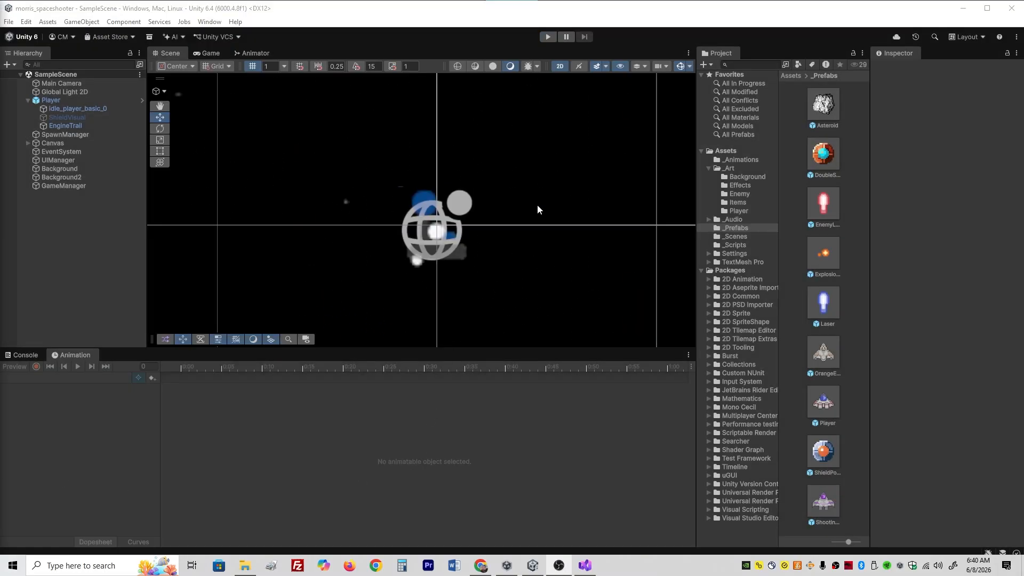
# Step: Set the explosion texture in _Art/Effects to 32 pixels per unit and Point (no filter) filter mode, and apply the import settings
pyautogui.click(823, 255)
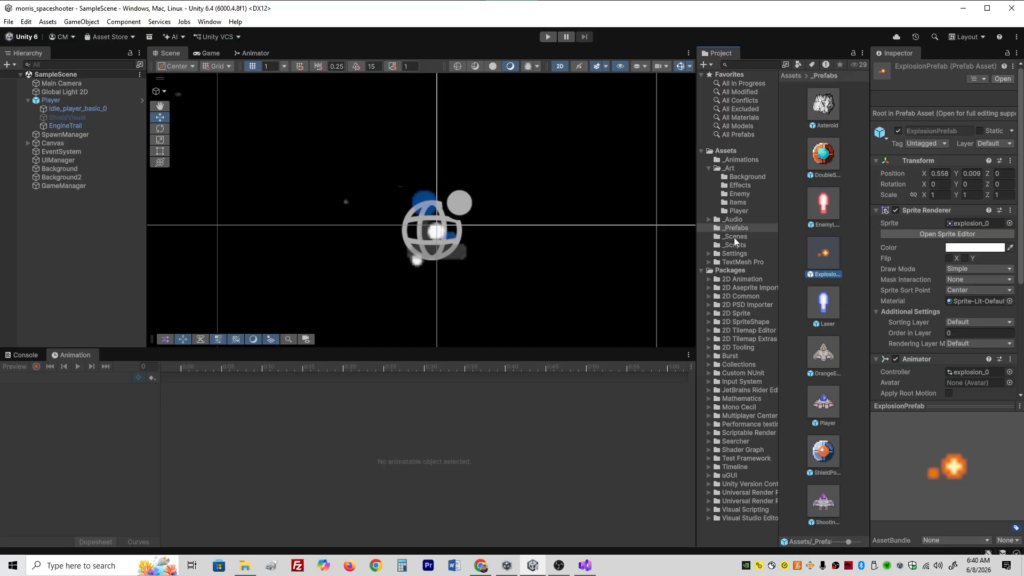
pyautogui.click(741, 185)
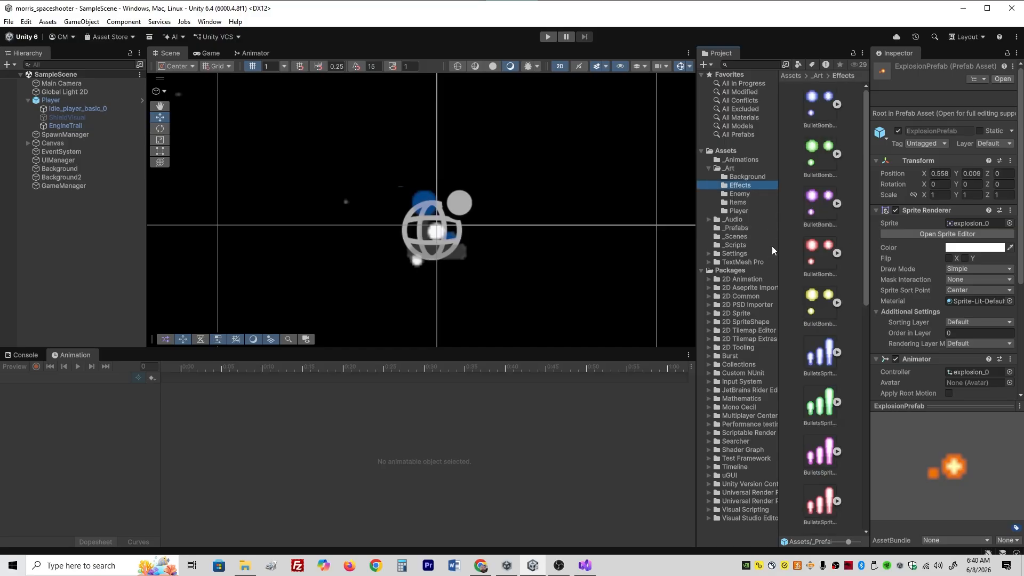
pyautogui.scroll(-5, 816, 257)
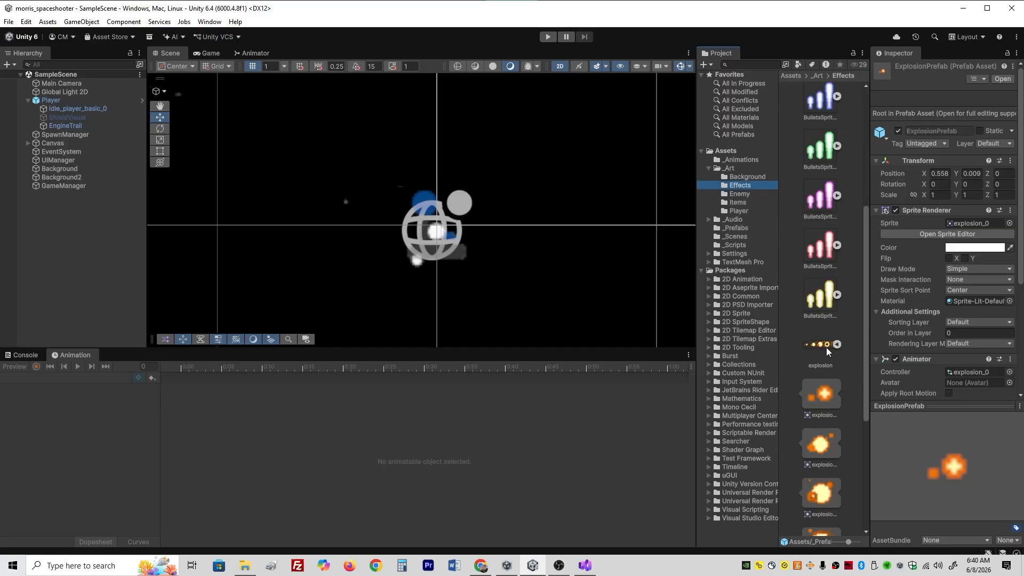
pyautogui.click(822, 346)
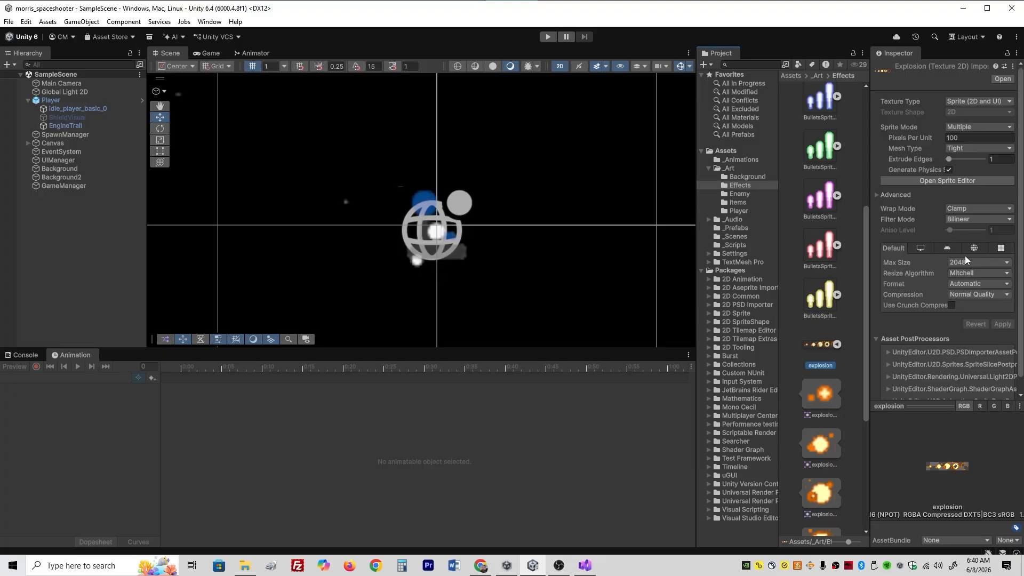
pyautogui.click(963, 138)
pyautogui.write('32')
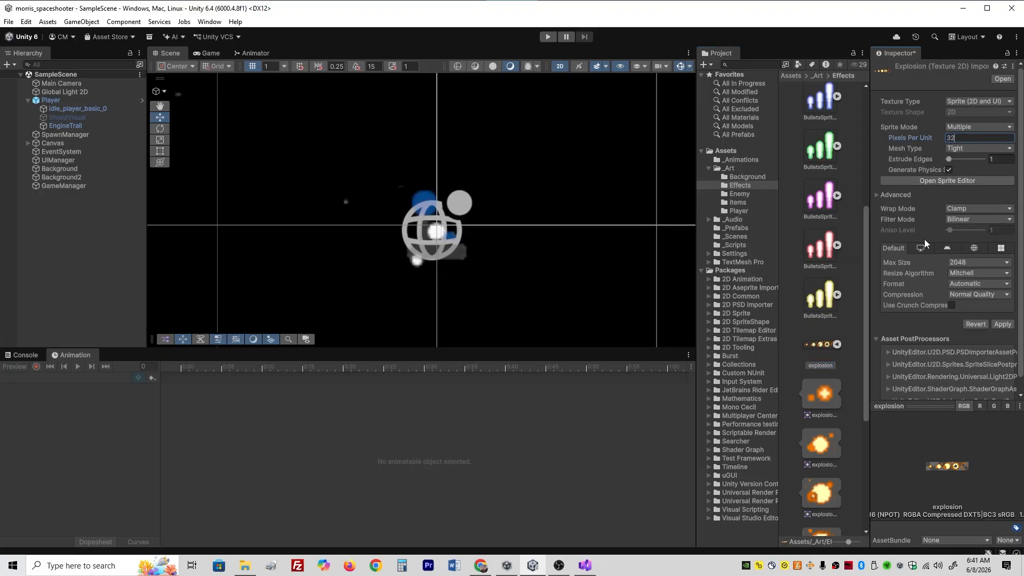
pyautogui.click(958, 219)
pyautogui.click(966, 228)
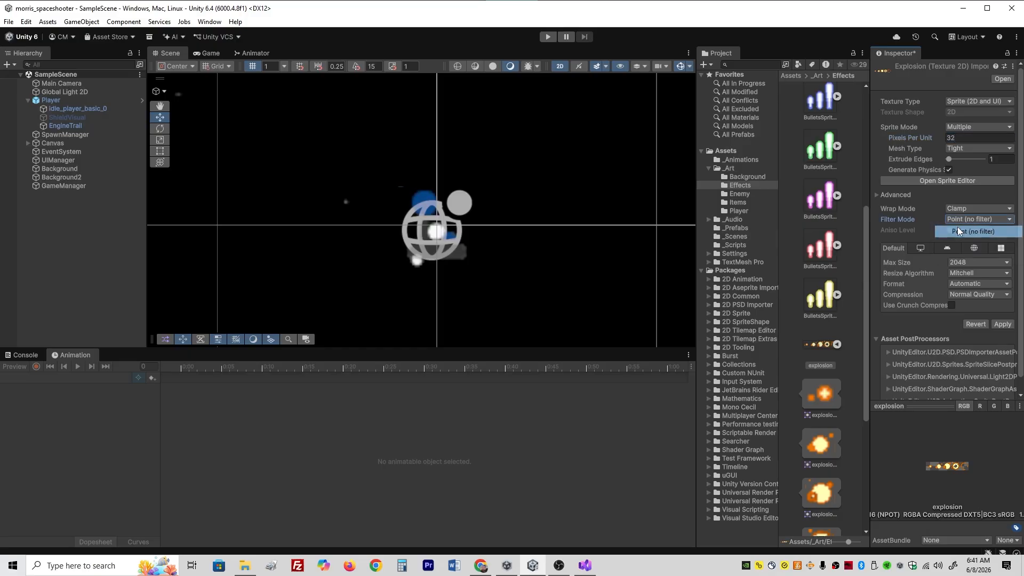
pyautogui.click(1003, 325)
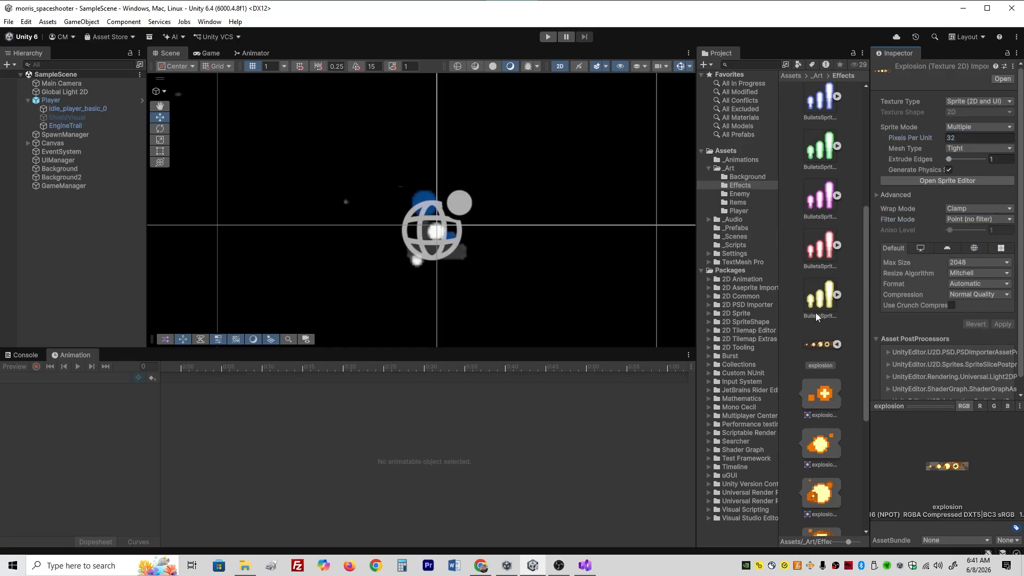
# Step: Play-test the game again to check the explosion's size on a destroyed enemy, and stop play mode
pyautogui.click(548, 36)
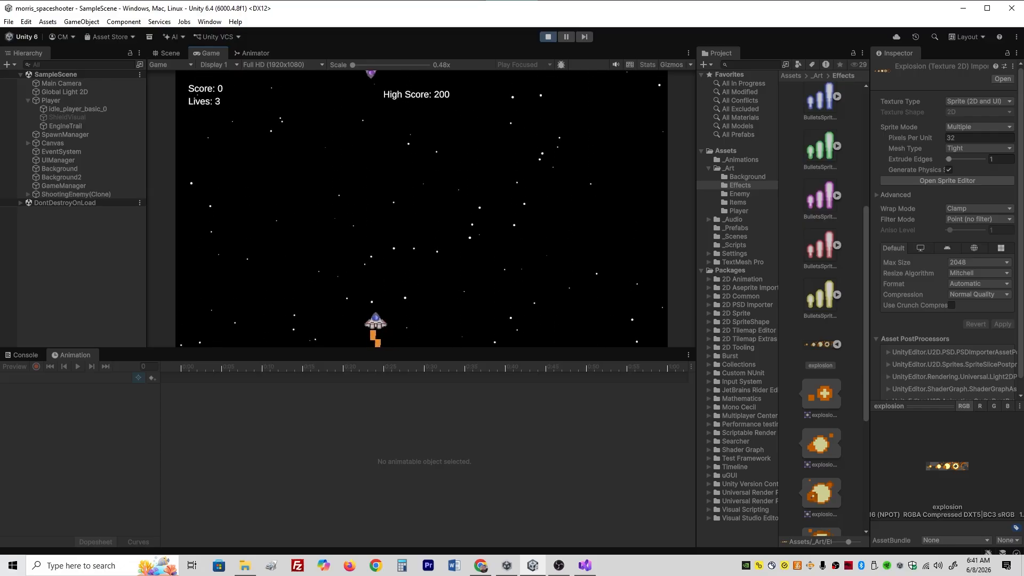
pyautogui.press('d')
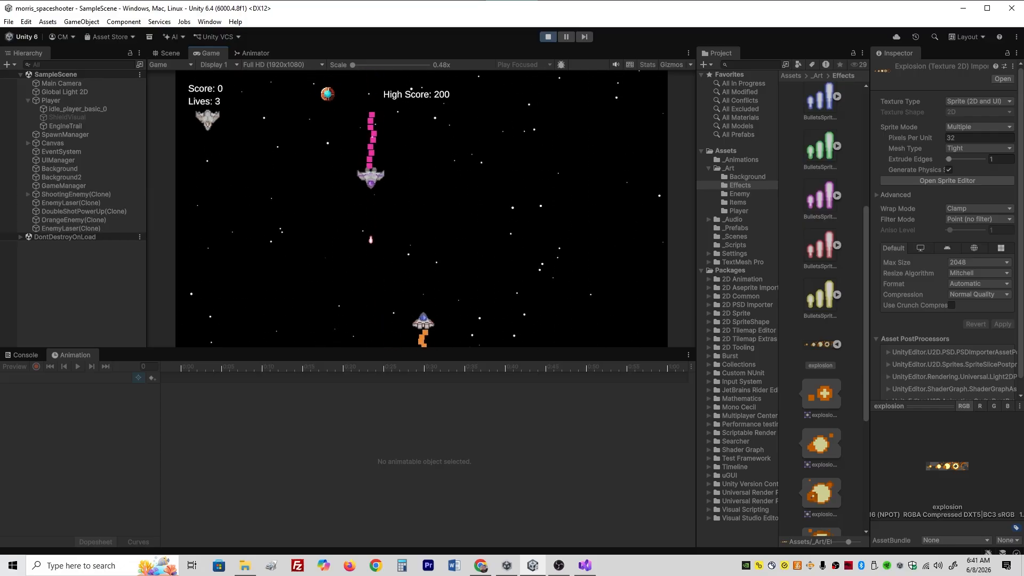
pyautogui.press('a')
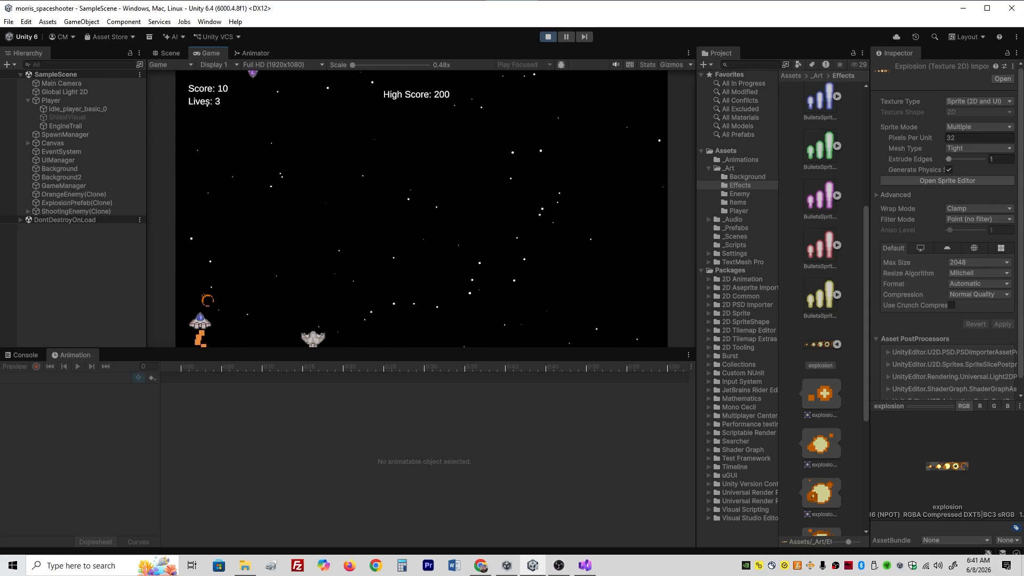
pyautogui.click(548, 36)
# Step: Switch to Visual Studio, set the Destroy delay in the Start method of Explosion.cs to .5f, and save the script
pyautogui.click(585, 565)
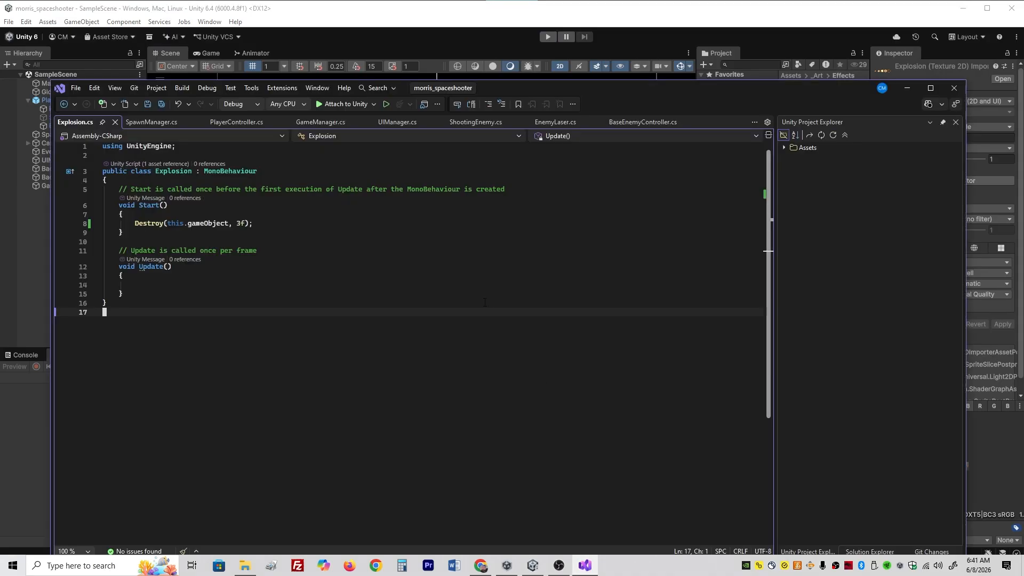
pyautogui.click(241, 224)
pyautogui.press('BackSpace')
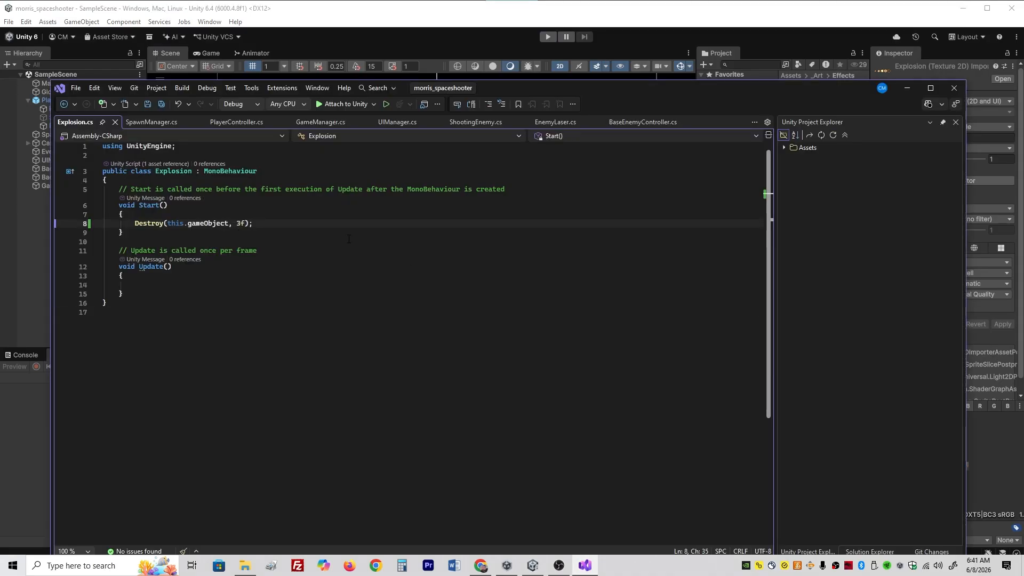
pyautogui.write('.5')
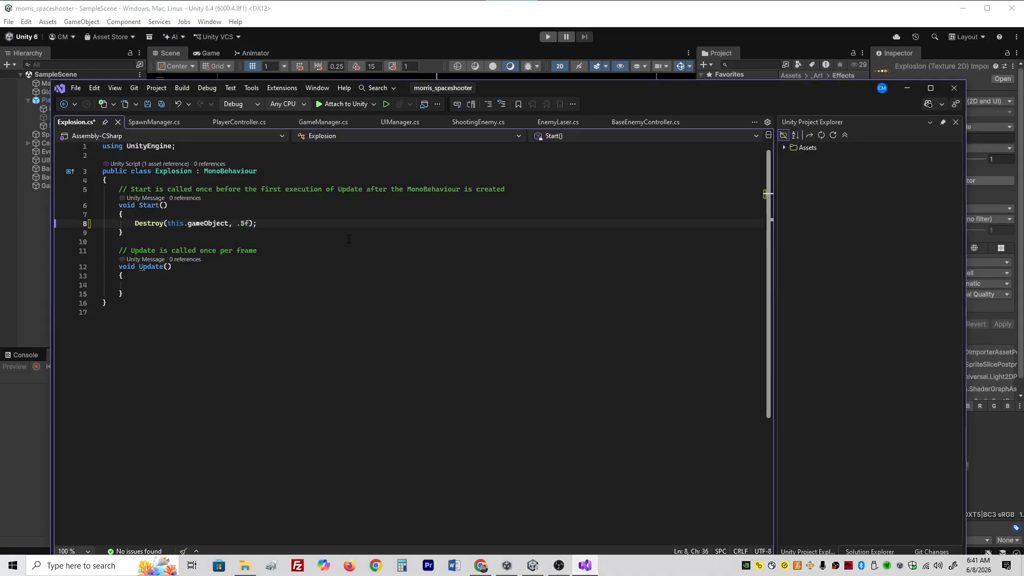
pyautogui.hotkey('ctrl', 's')
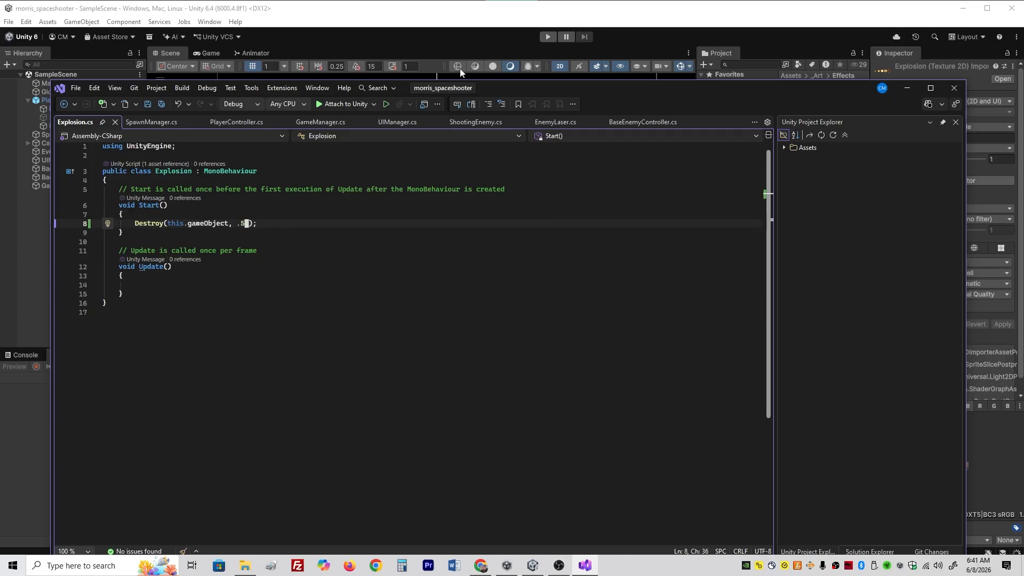
# Step: Return to Unity and play-test the game, moving the ship toward an enemy to check the shortened explosion lifetime
pyautogui.hotkey('alt', 'Tab')
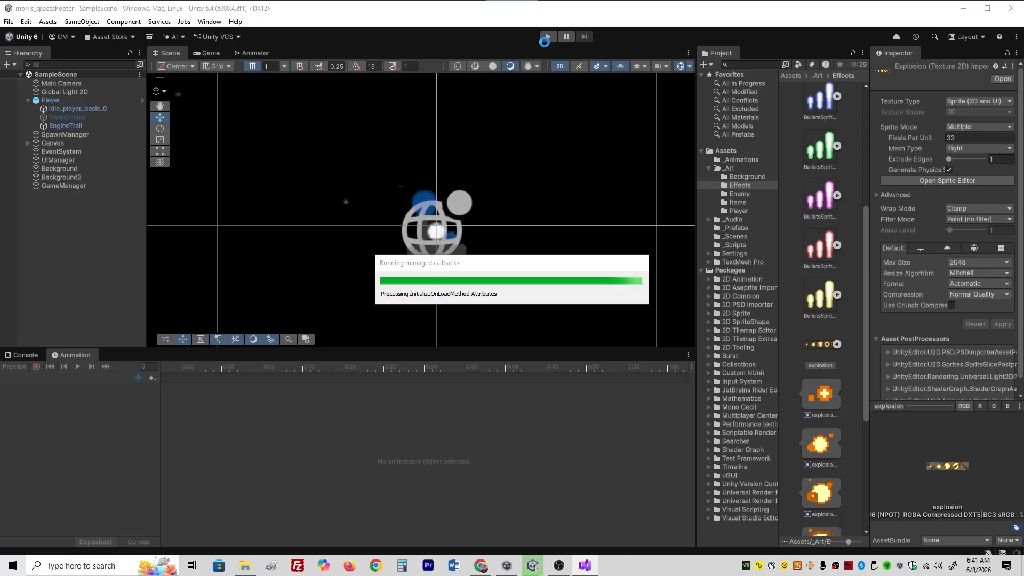
pyautogui.click(547, 37)
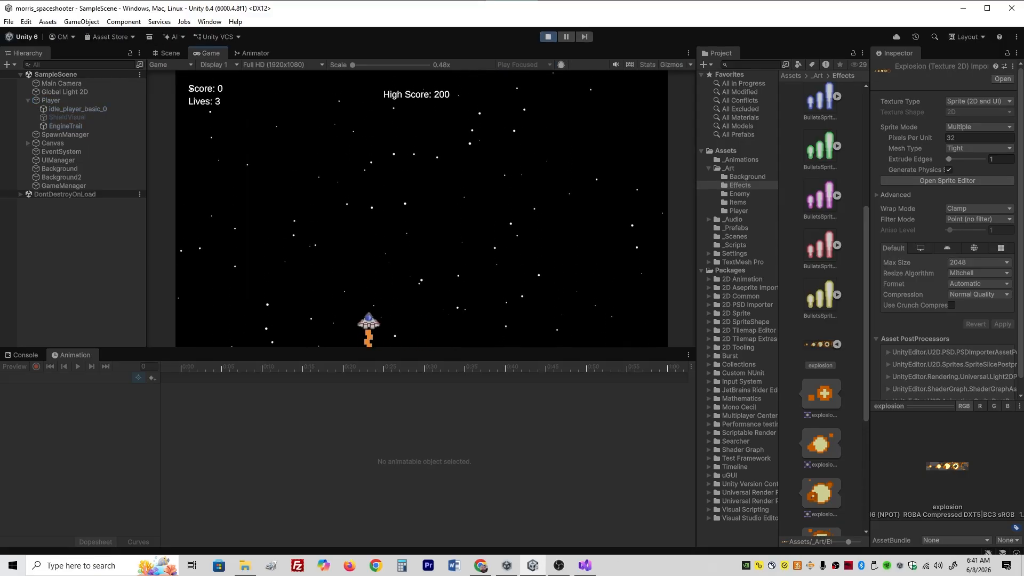
pyautogui.press('Left')
pyautogui.press('Left')
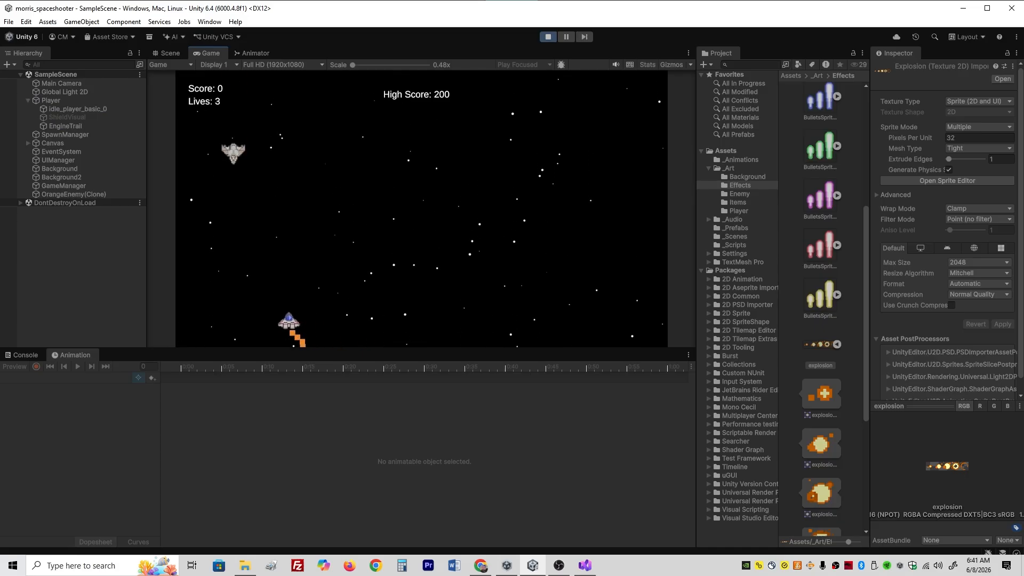